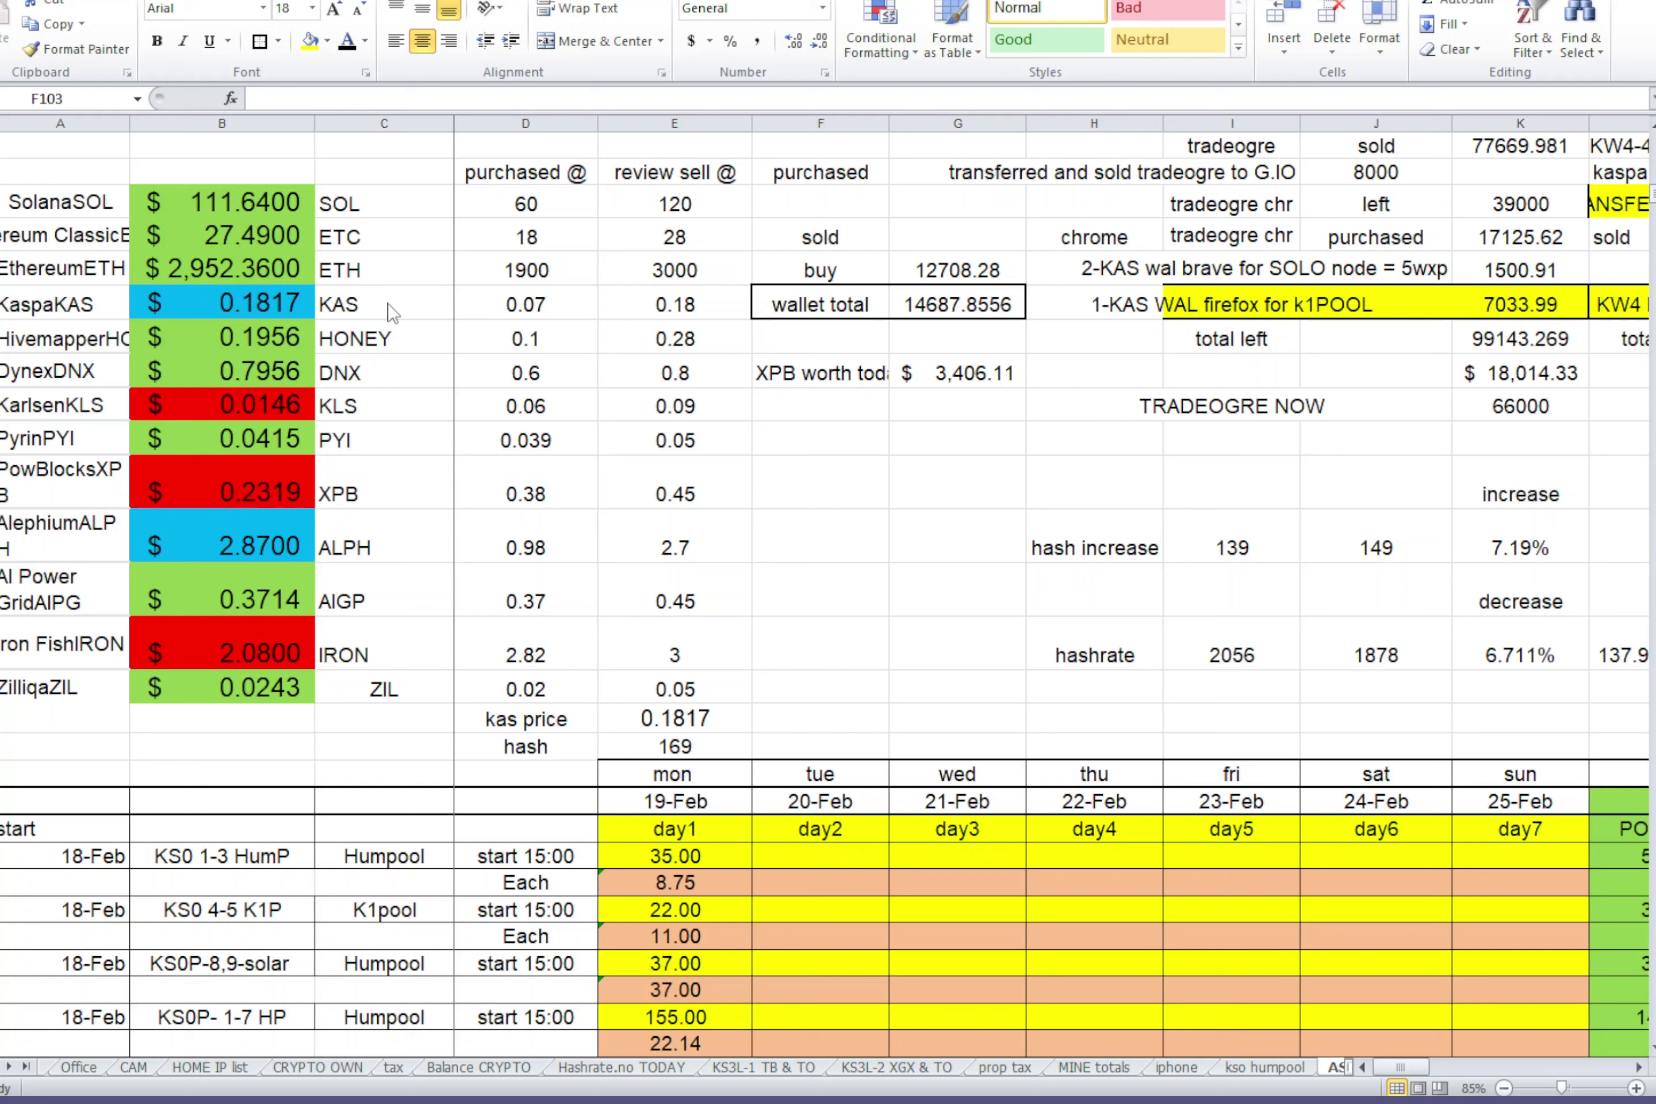
# Check the KAS review sell target and the price lookup formulas for KAS and ALPH
pyautogui.click(724, 315)
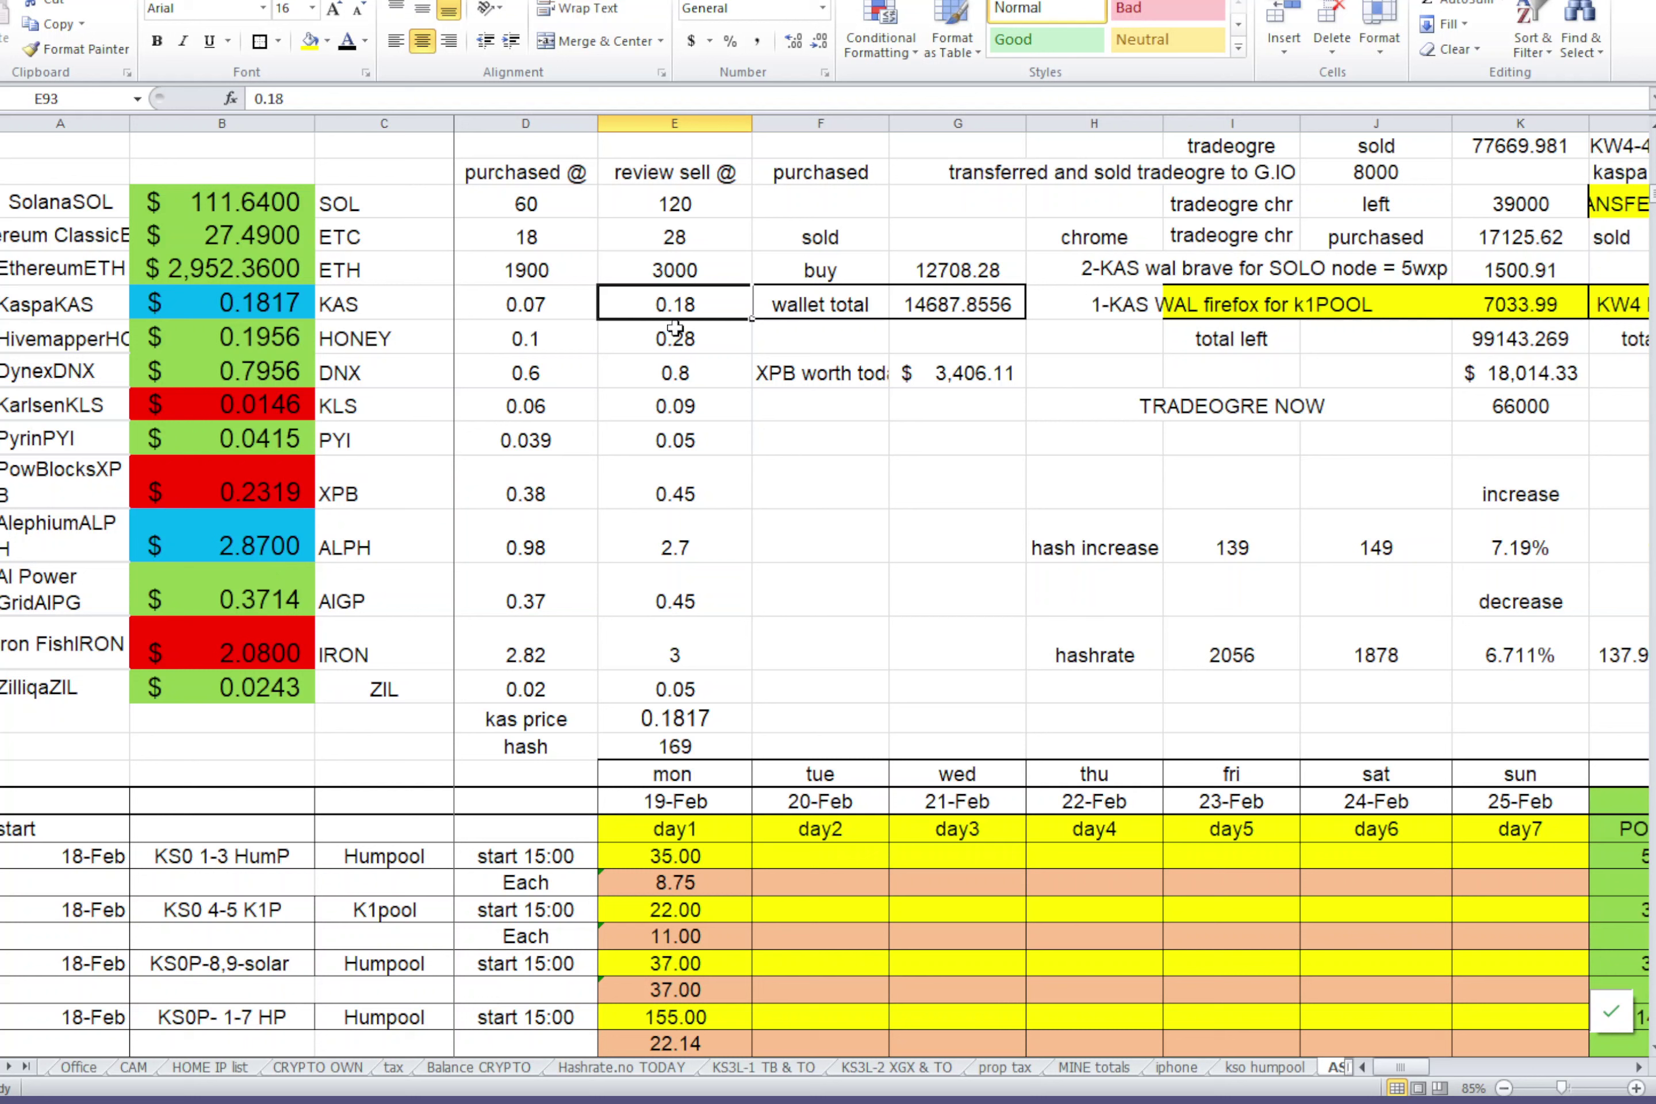
pyautogui.click(297, 298)
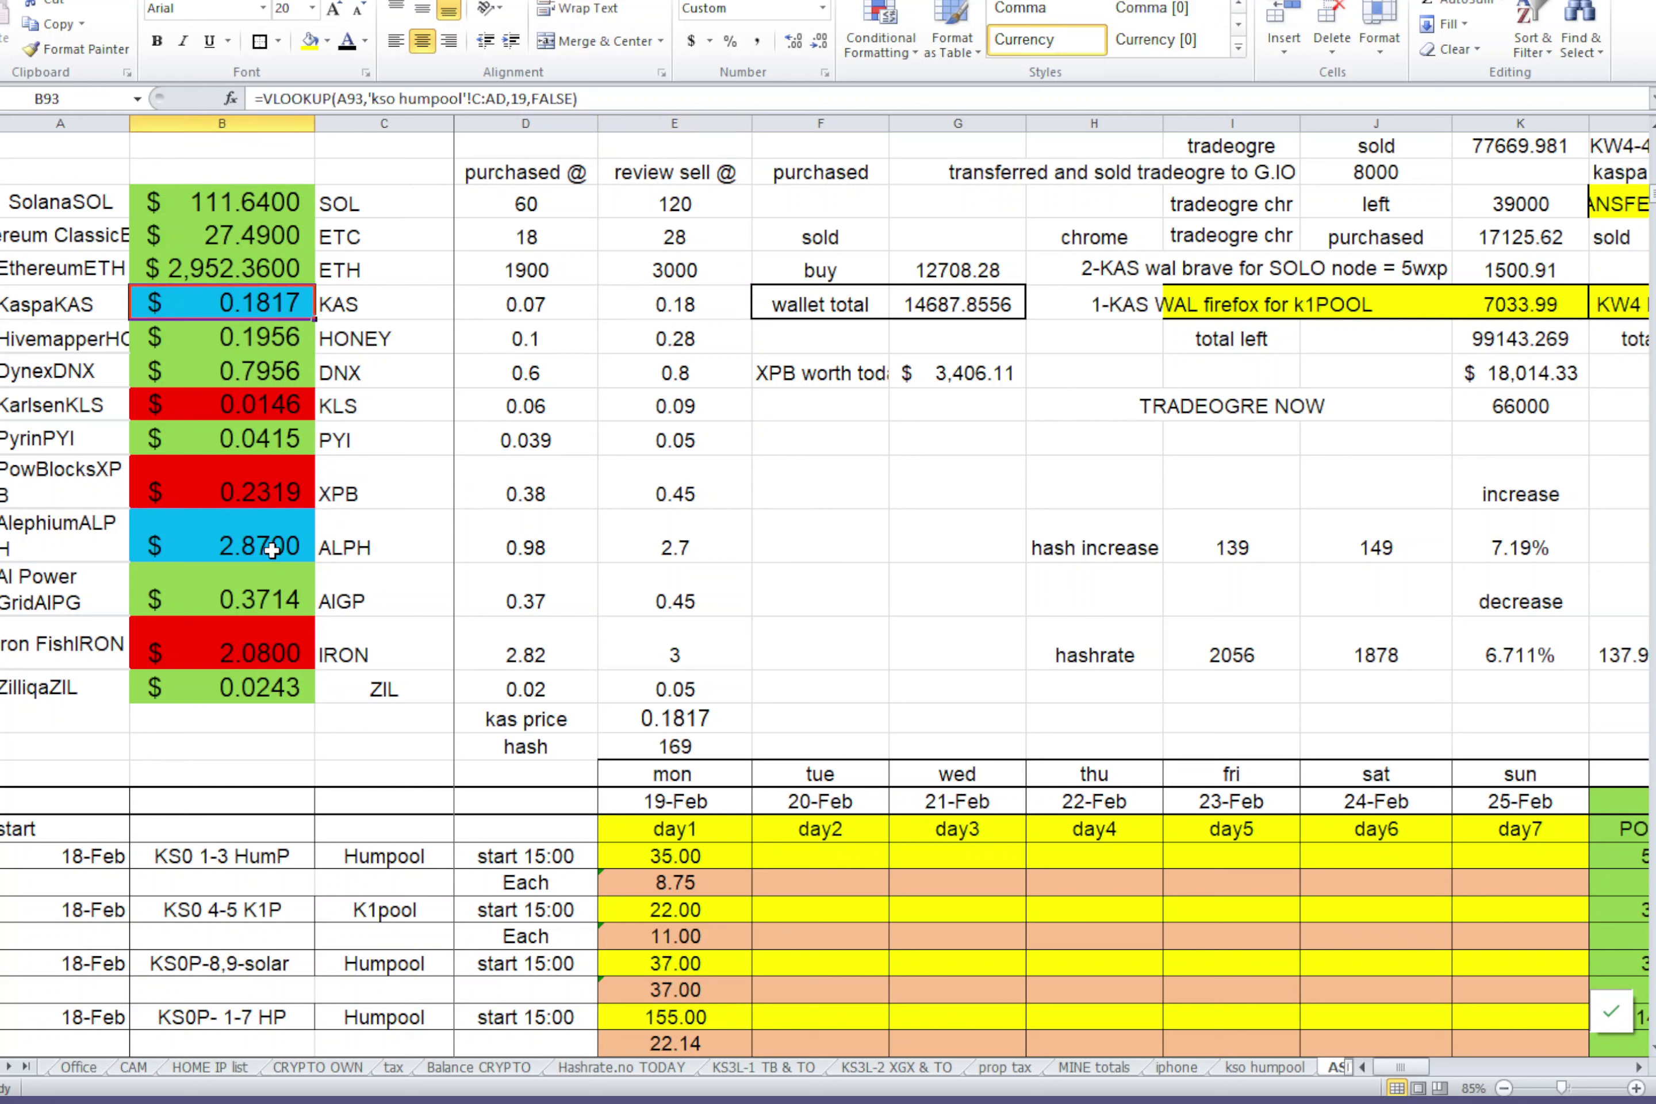
pyautogui.click(272, 549)
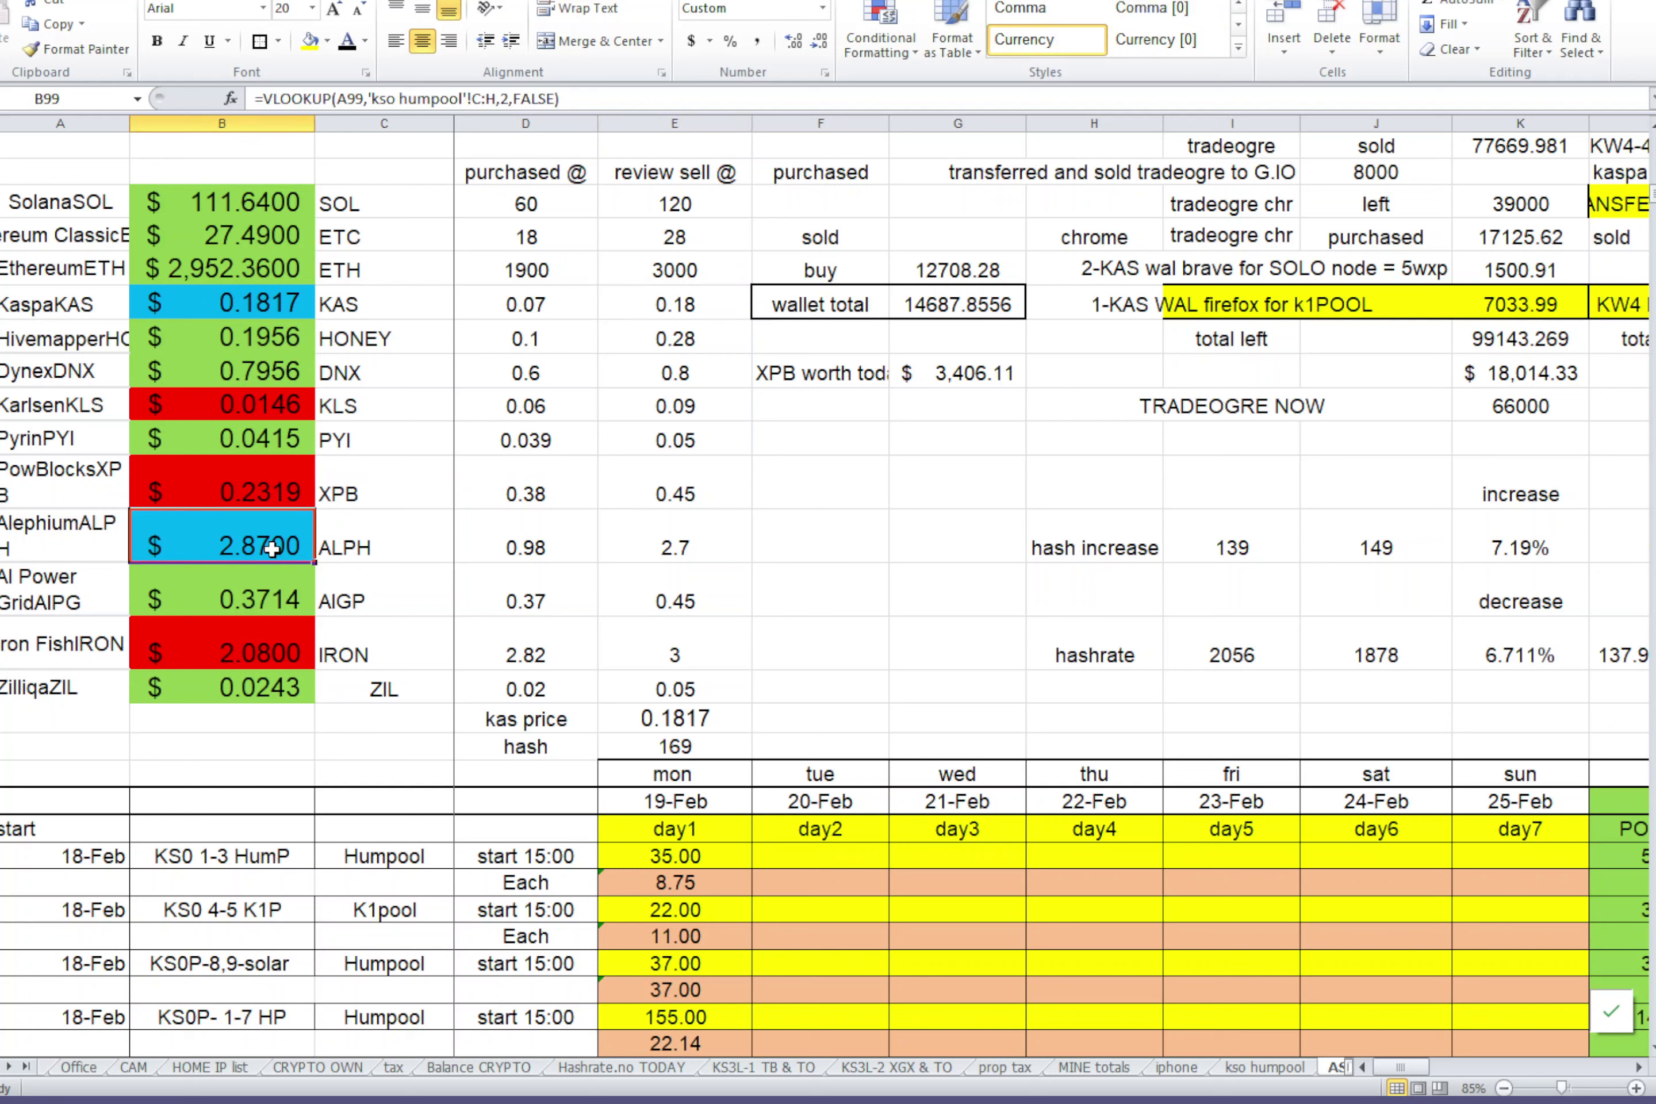
# Zoom into the KAS tile on the Coin360 market heatmap to check its price
pyautogui.scroll(2, 272, 549)
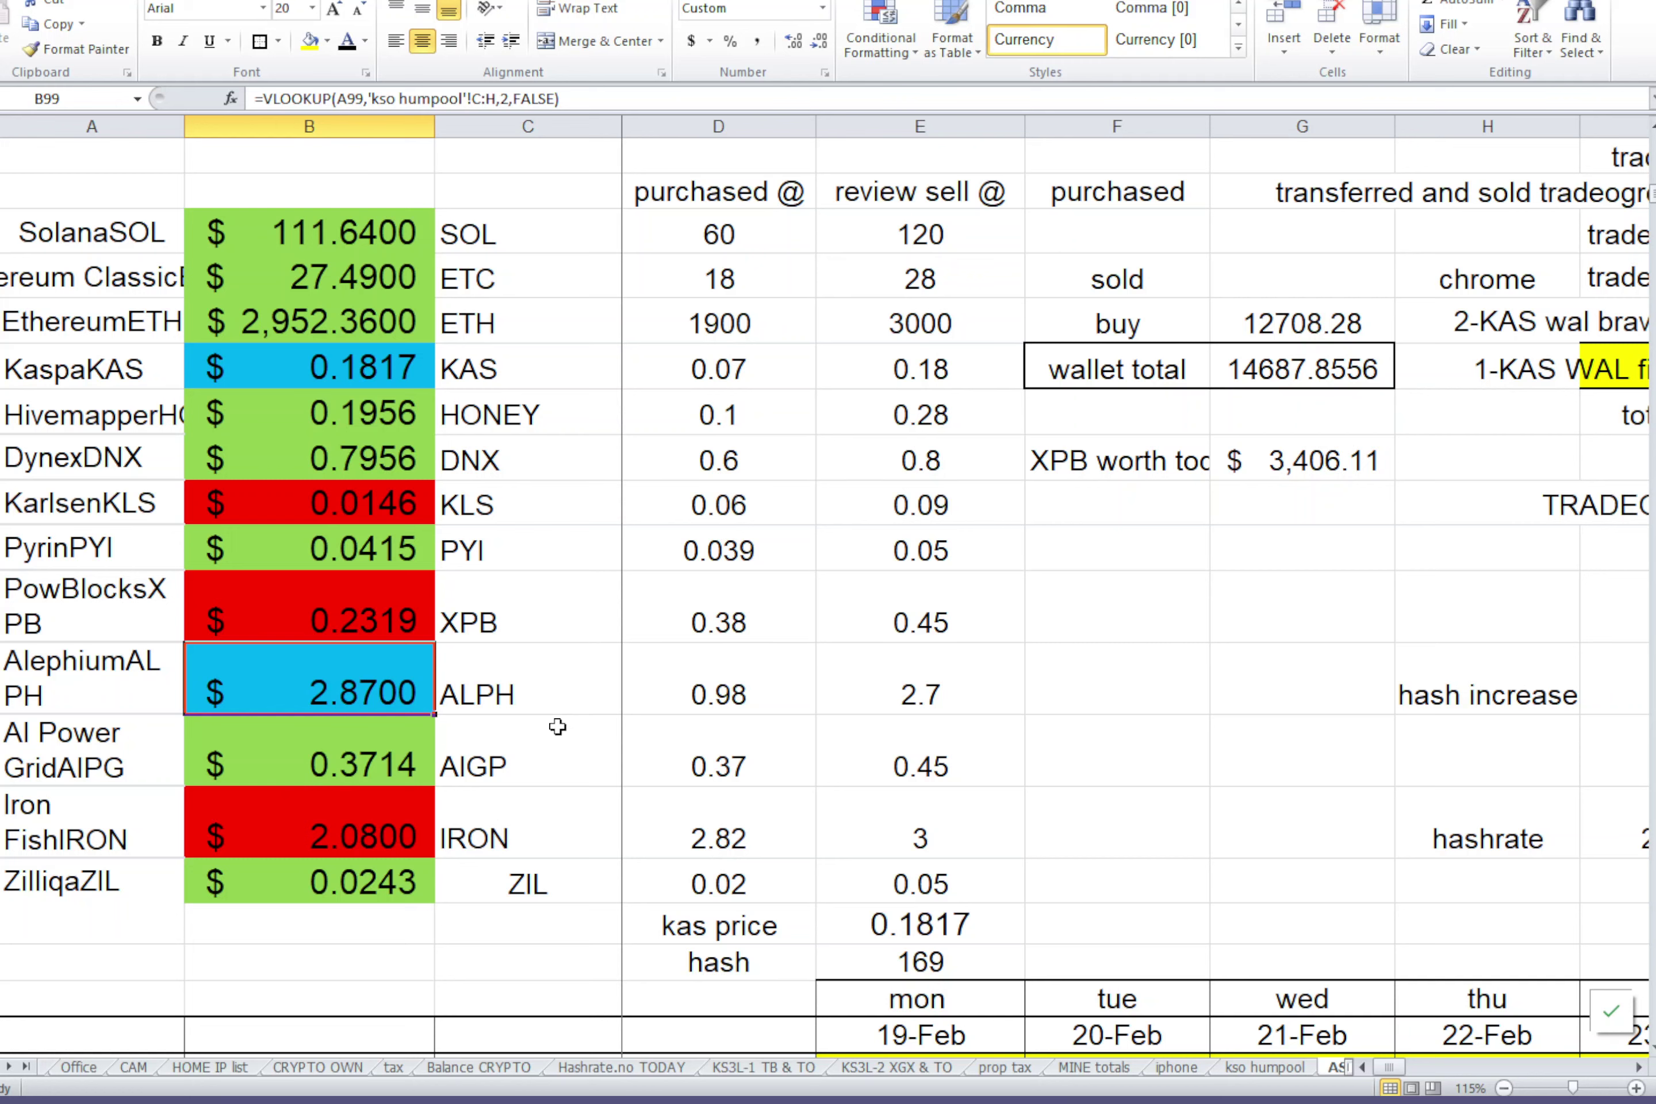
pyautogui.scroll(-2, 599, 650)
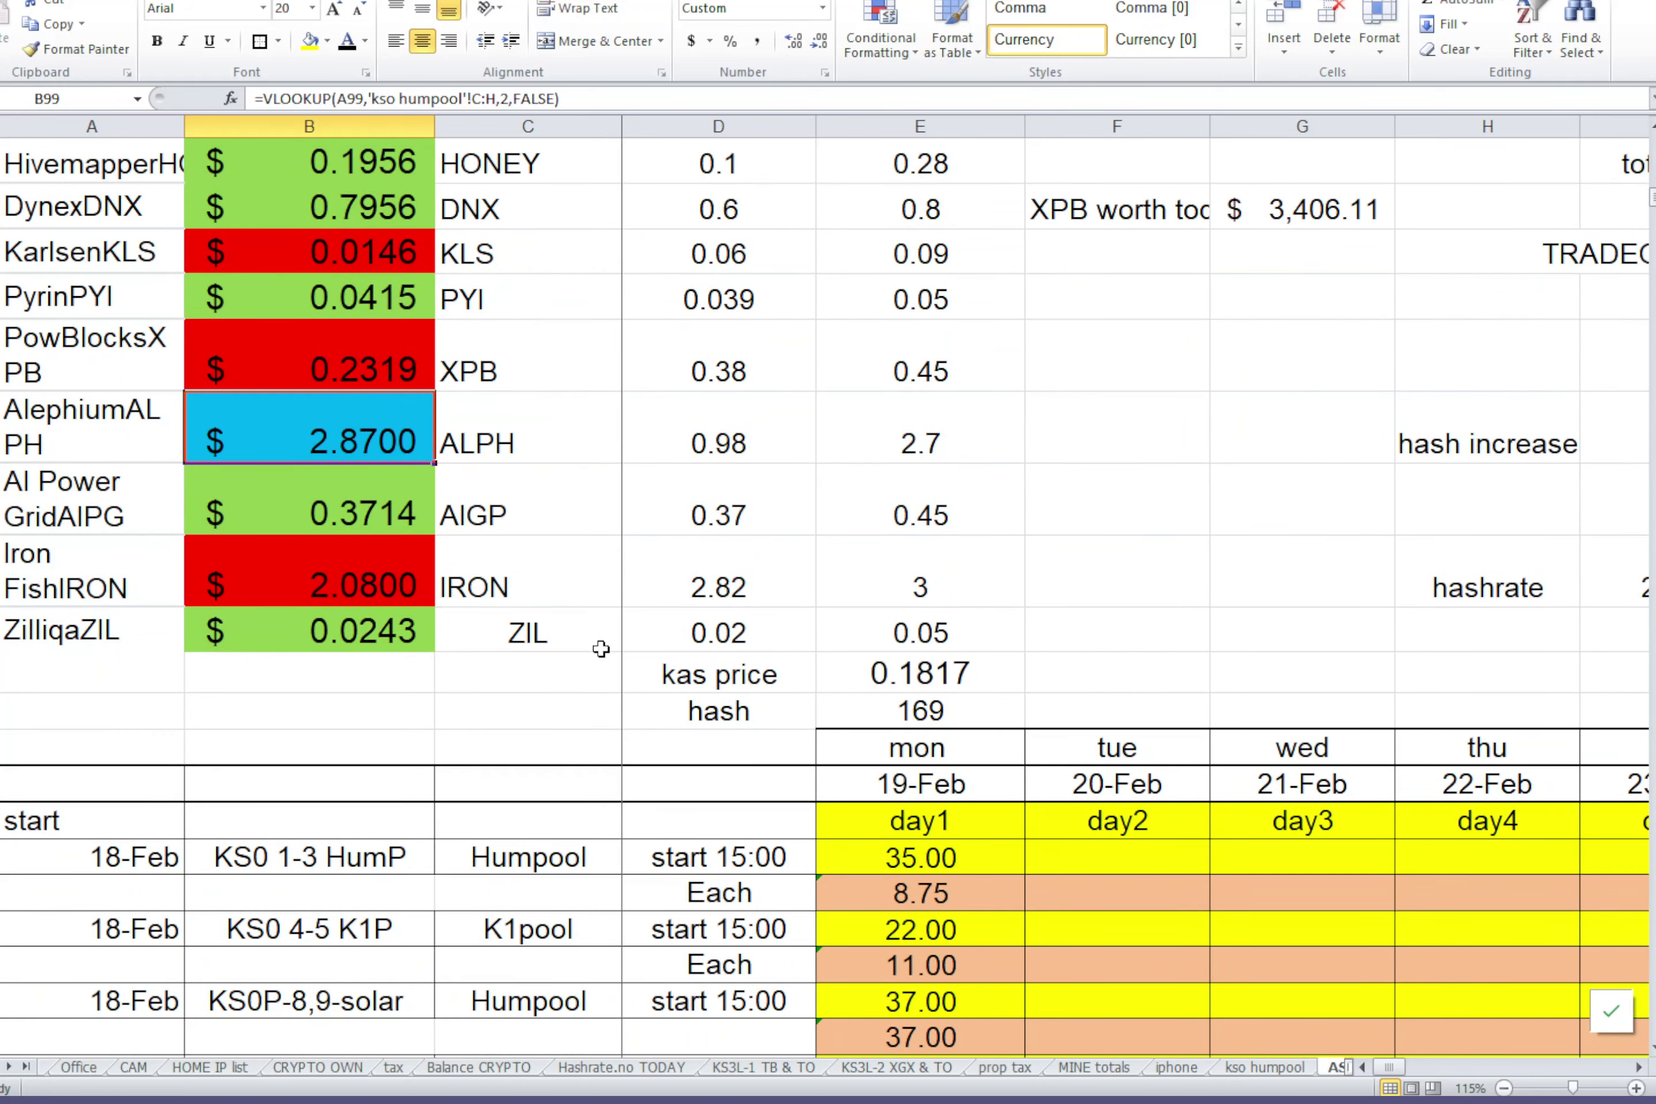
pyautogui.scroll(-3, 600, 648)
pyautogui.scroll(-1, 714, 502)
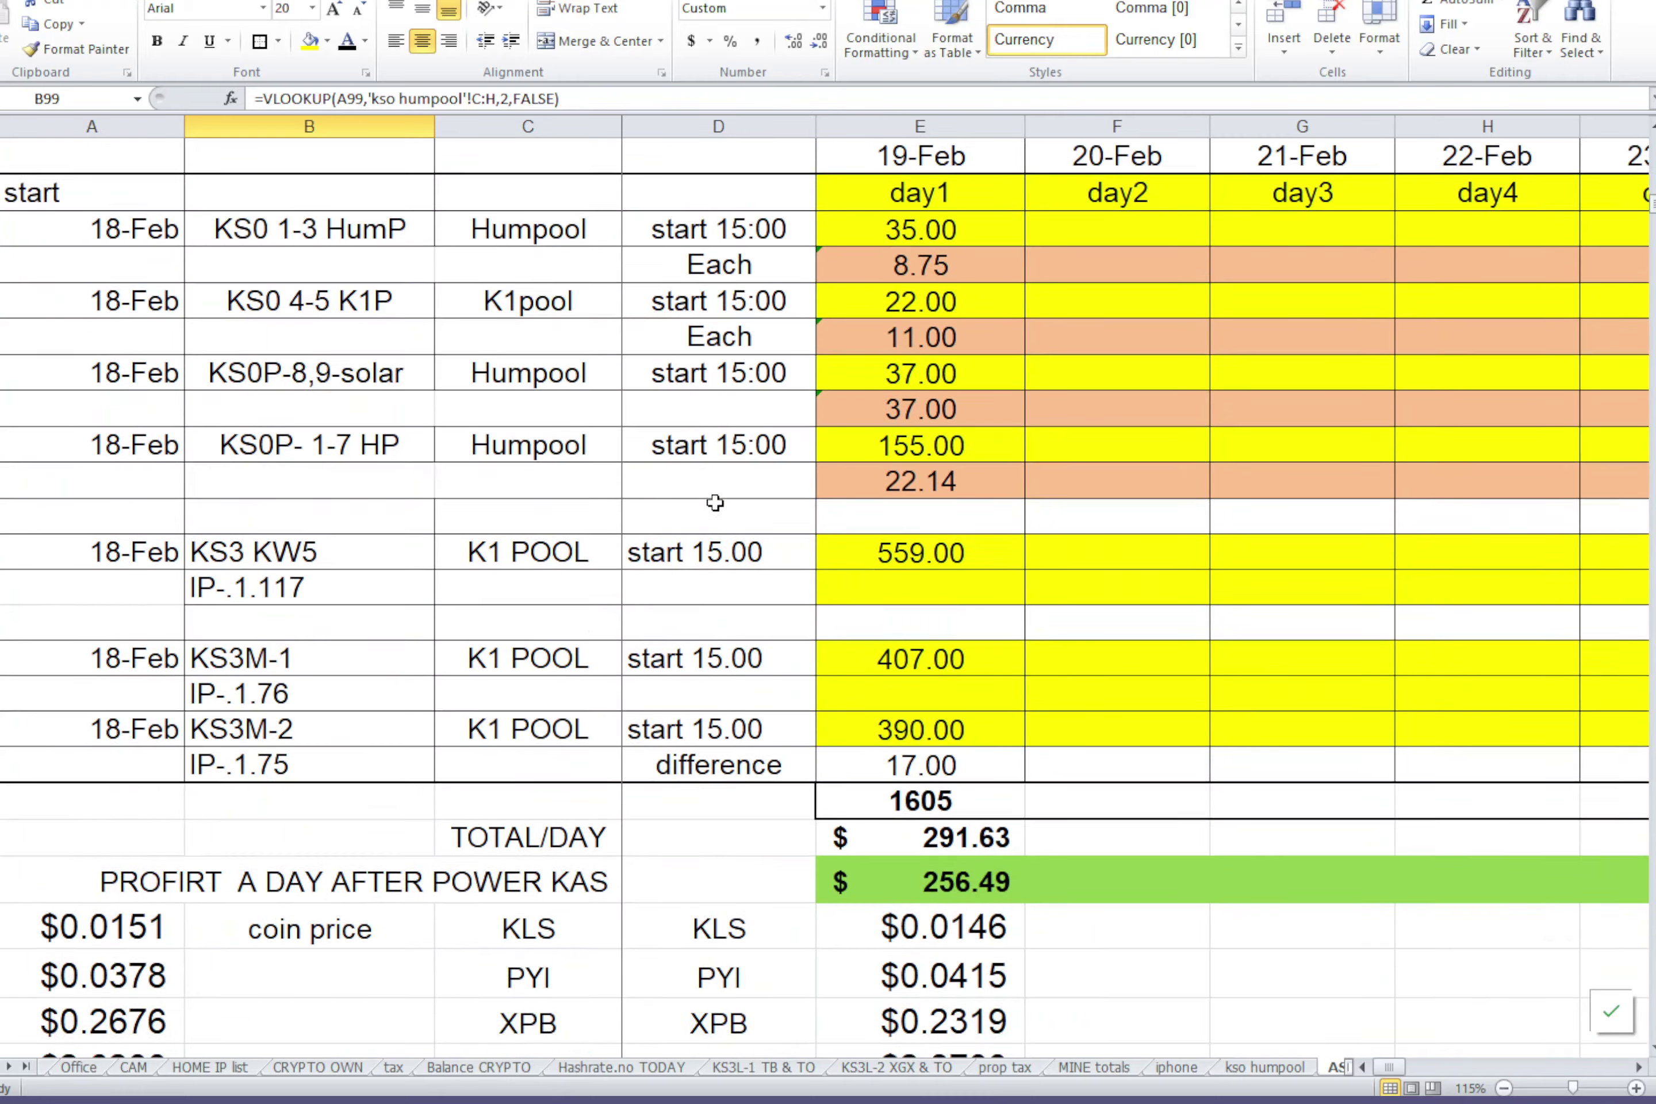
pyautogui.scroll(-3, 715, 502)
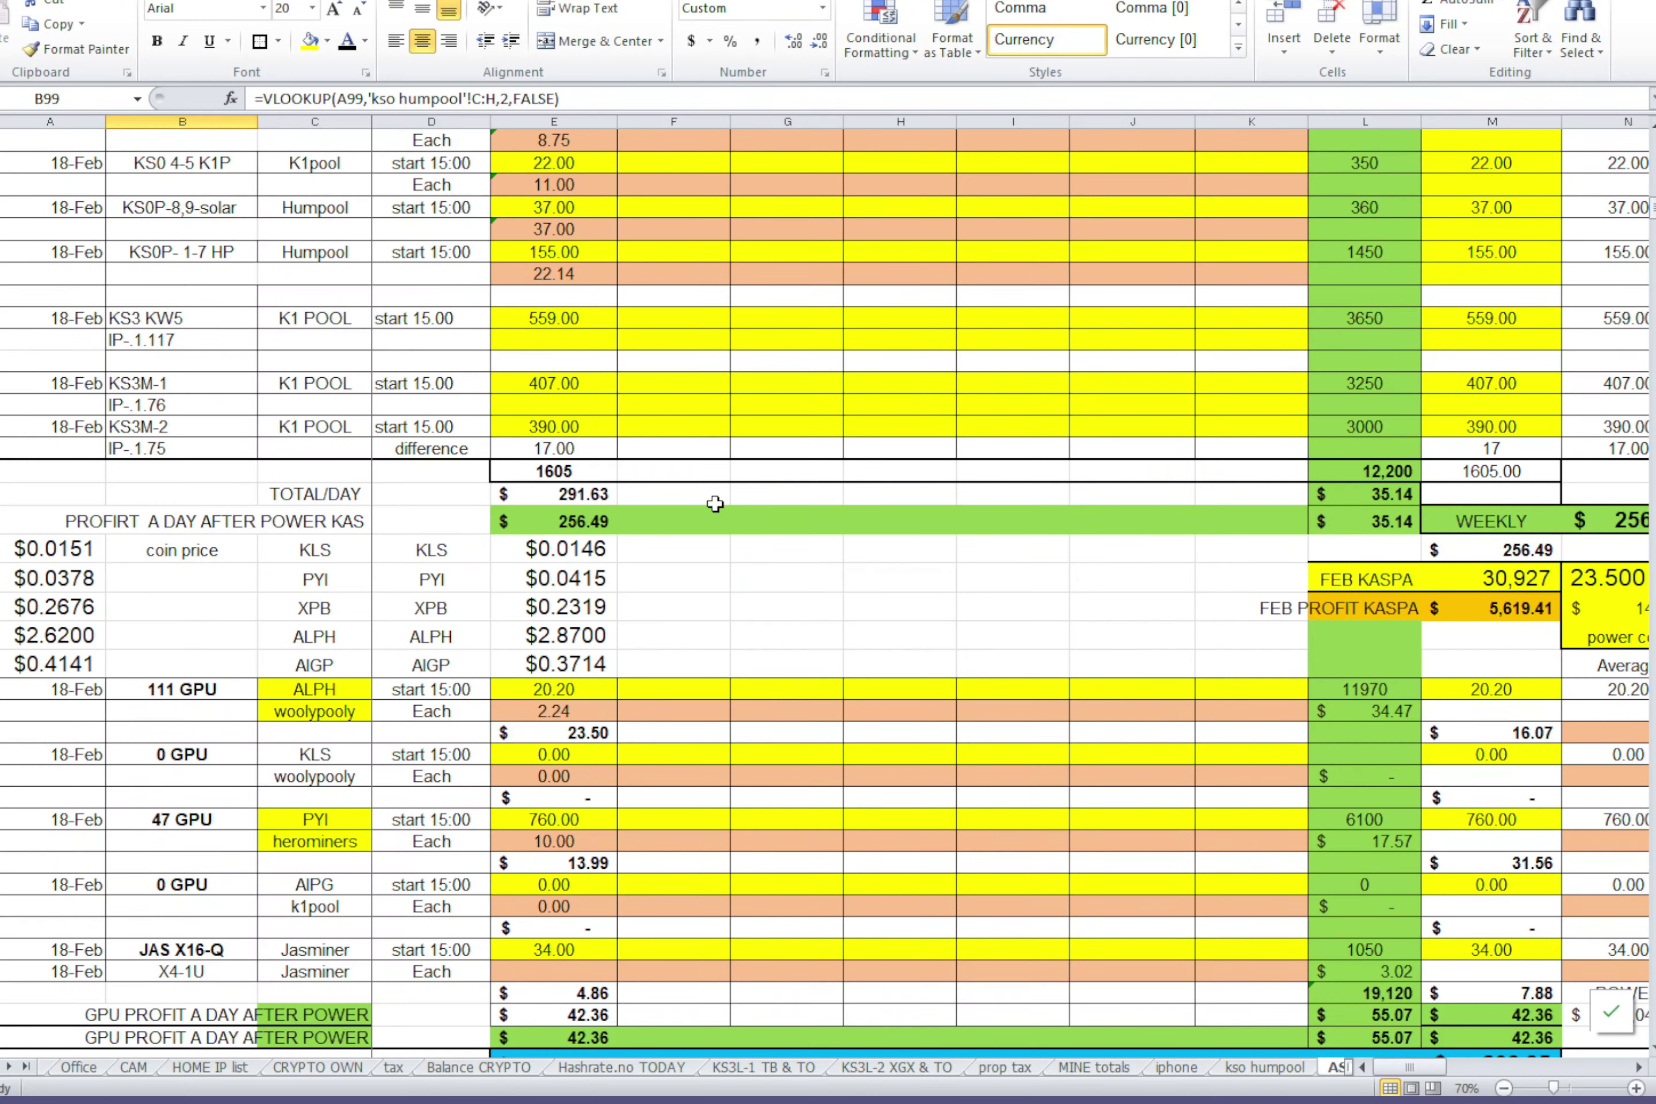
pyautogui.scroll(-3, 714, 503)
pyautogui.scroll(1, 710, 504)
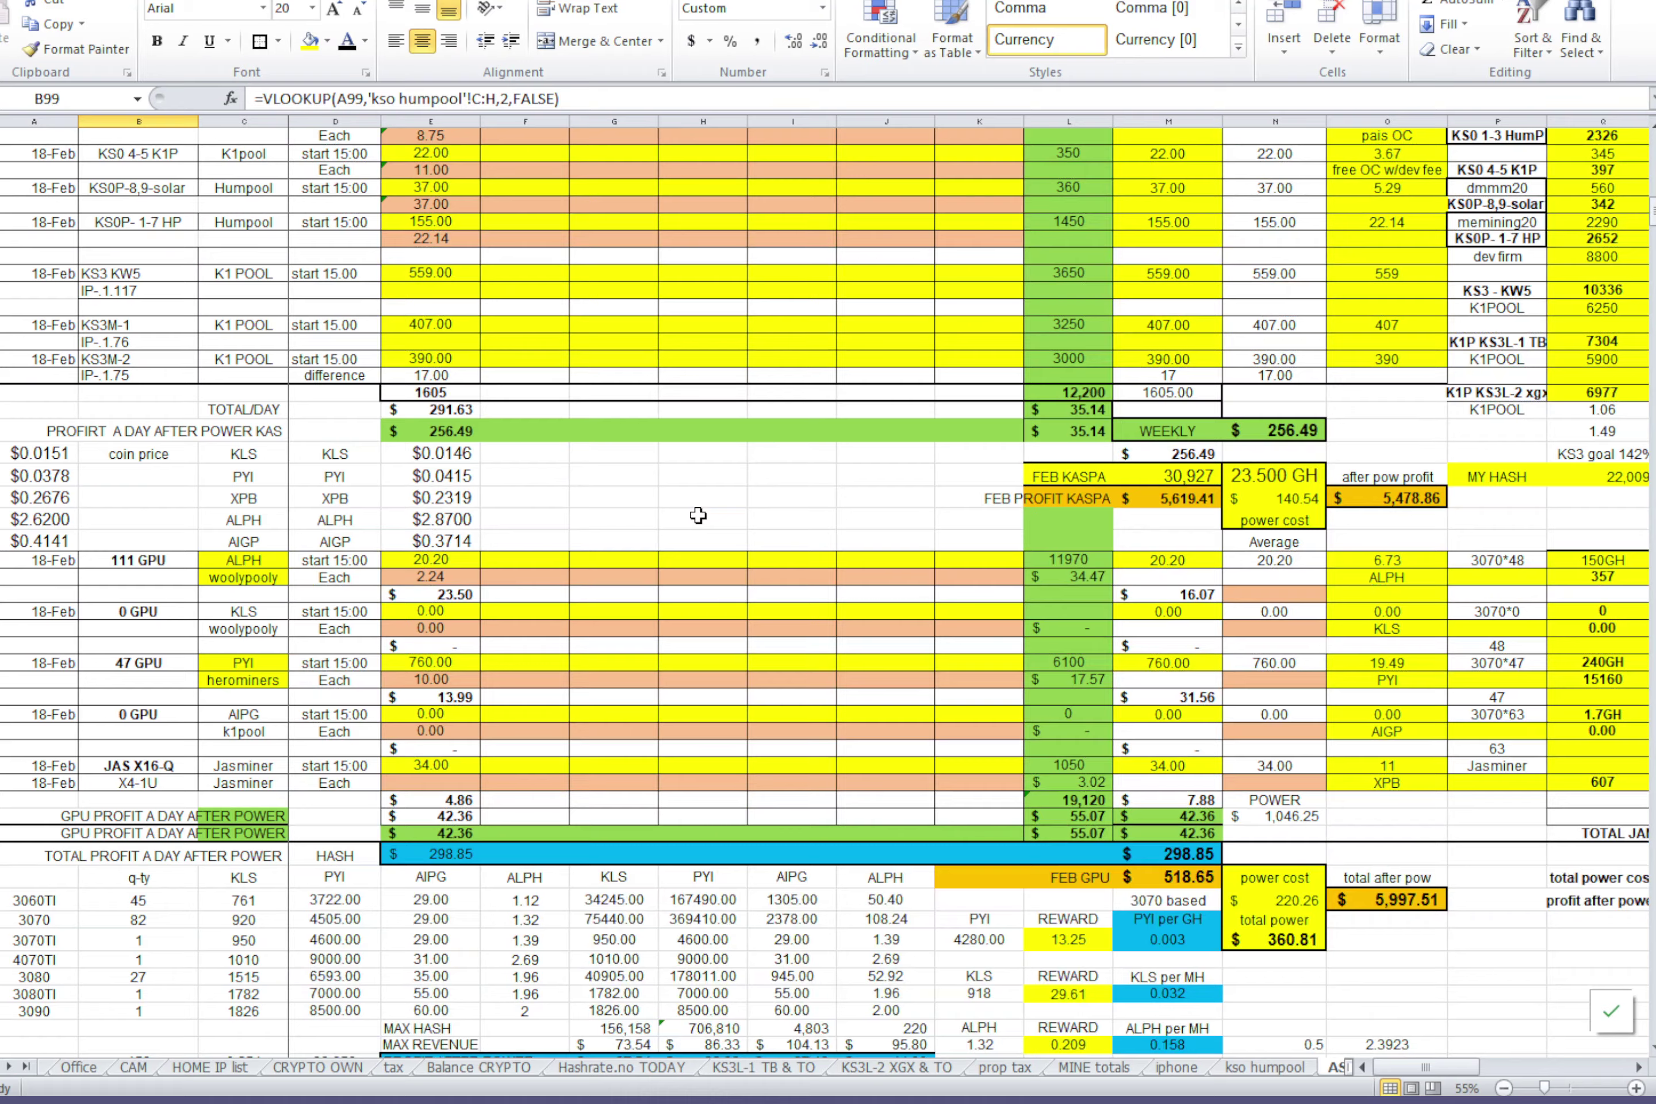
pyautogui.scroll(-20, 697, 515)
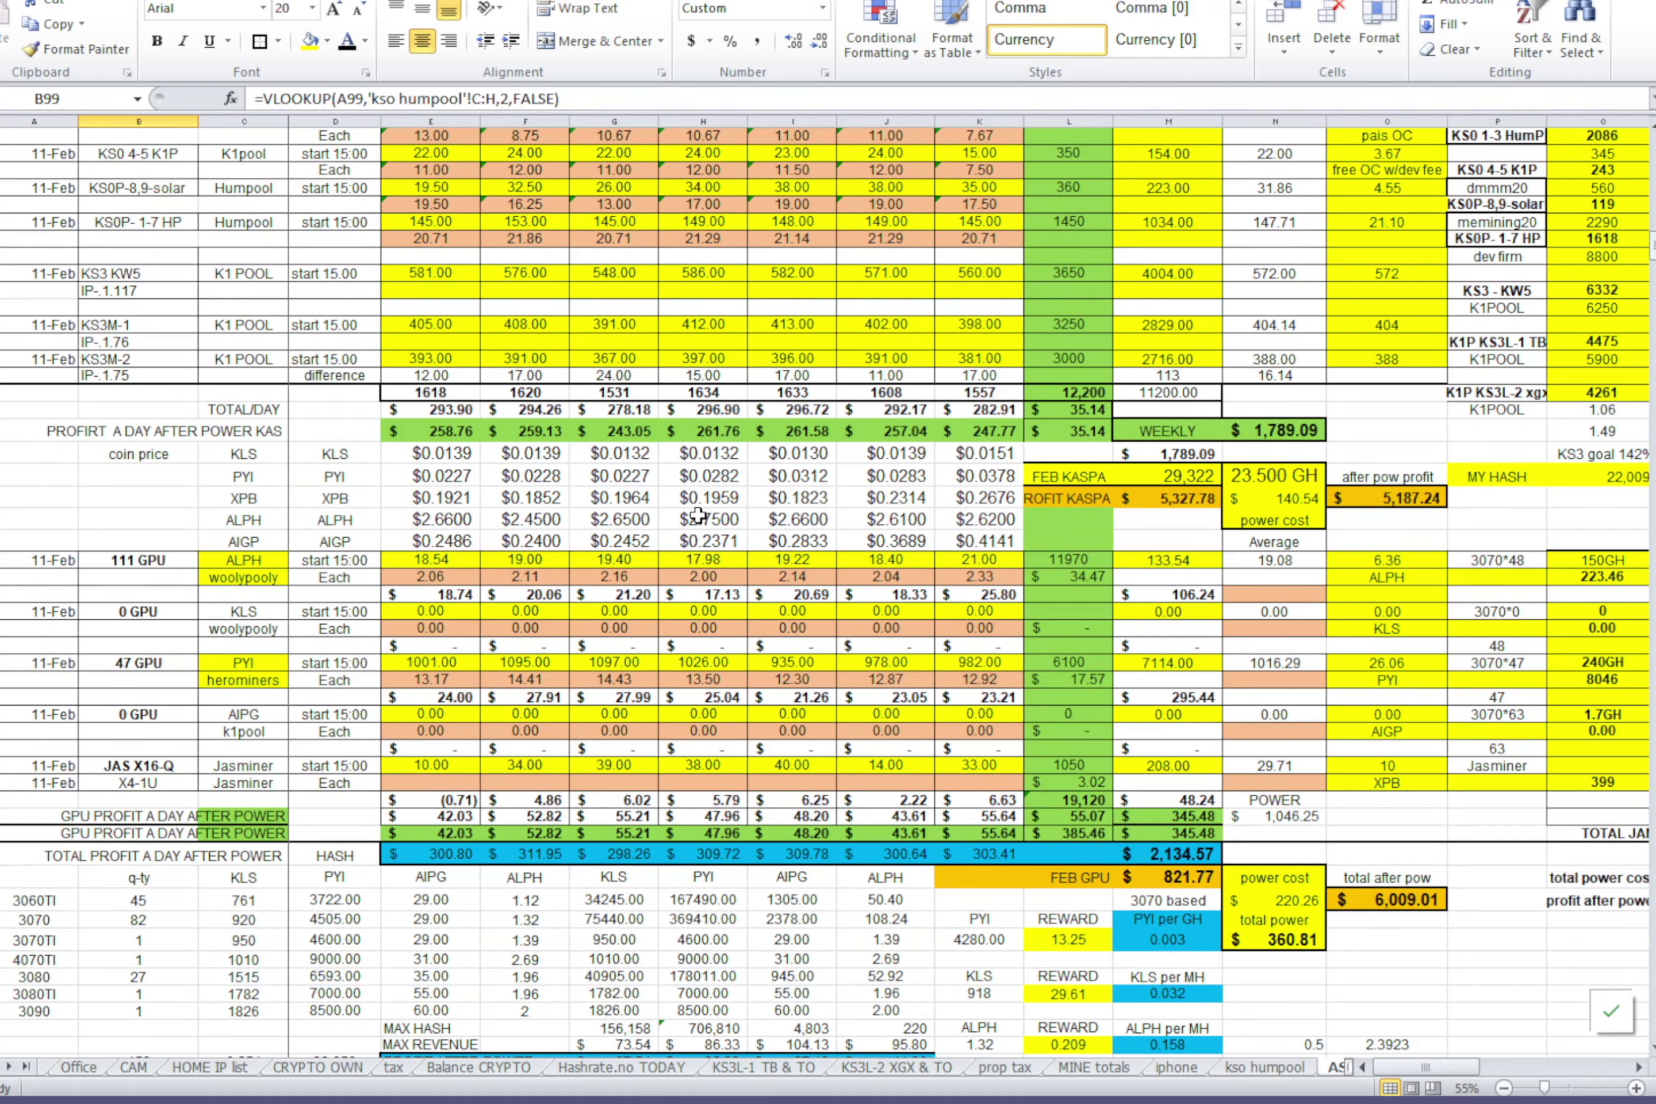
pyautogui.scroll(-2, 698, 515)
pyautogui.scroll(-1, 698, 515)
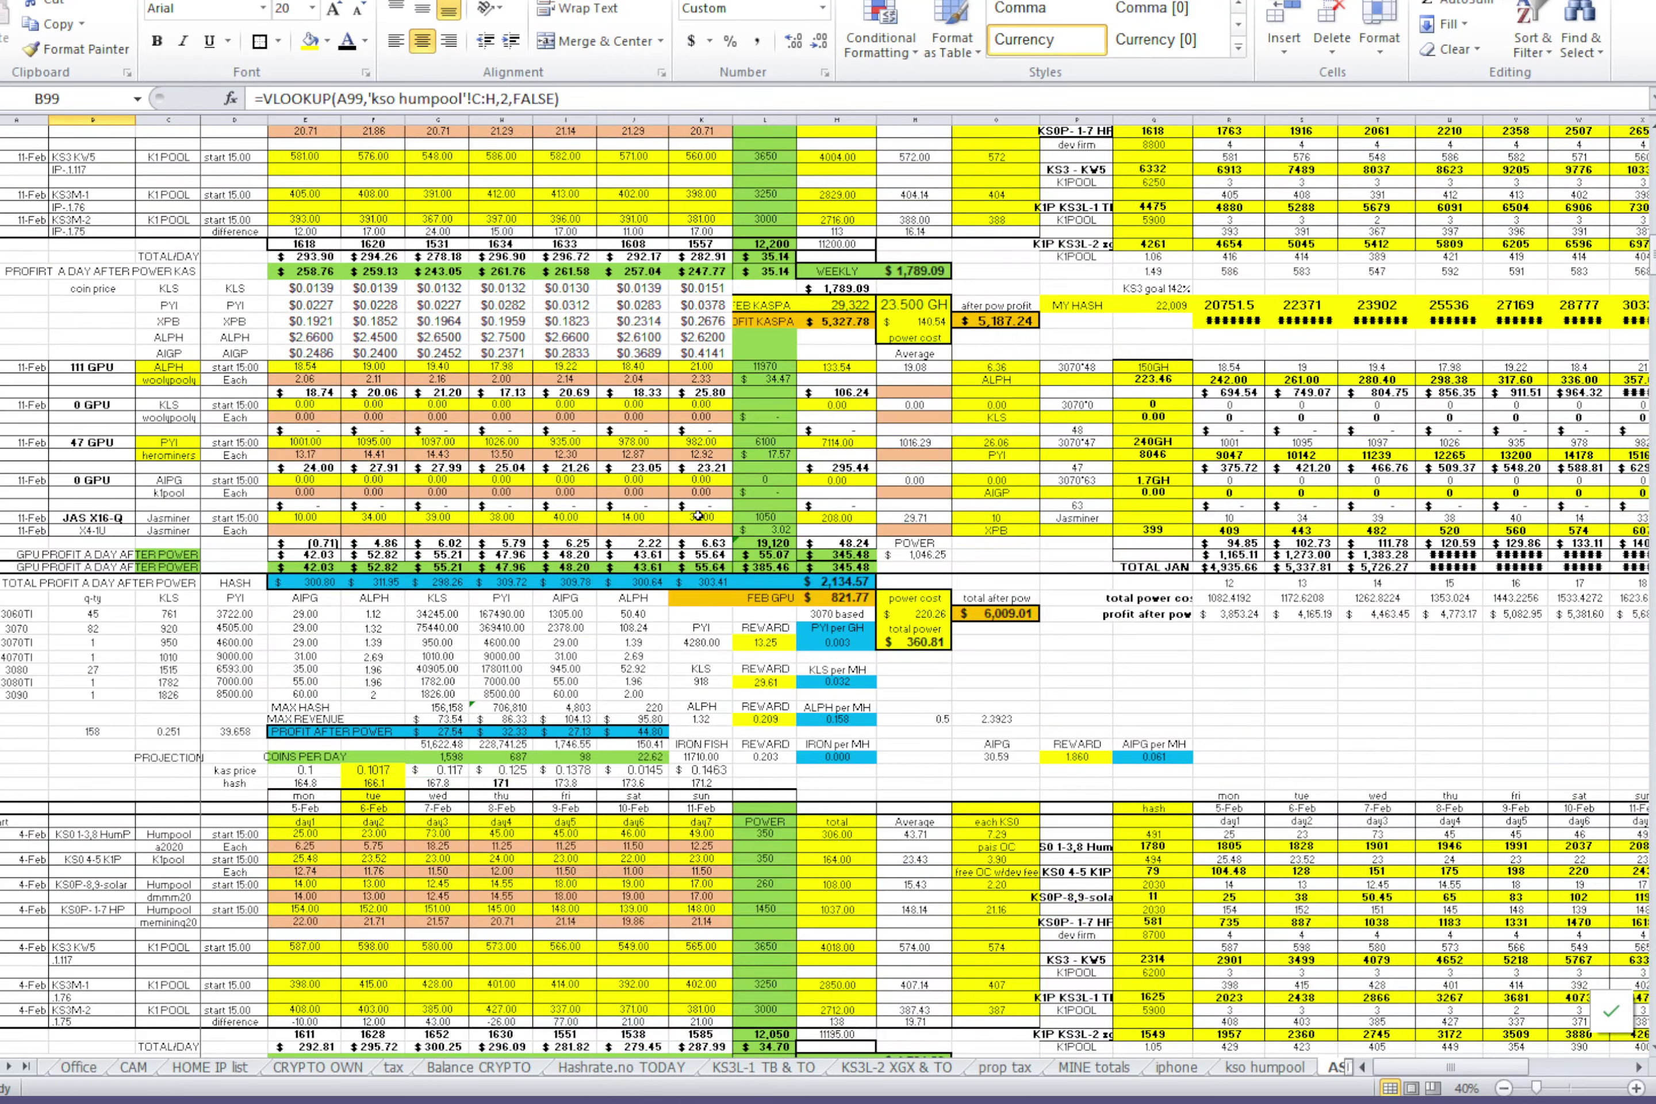
pyautogui.scroll(2, 697, 515)
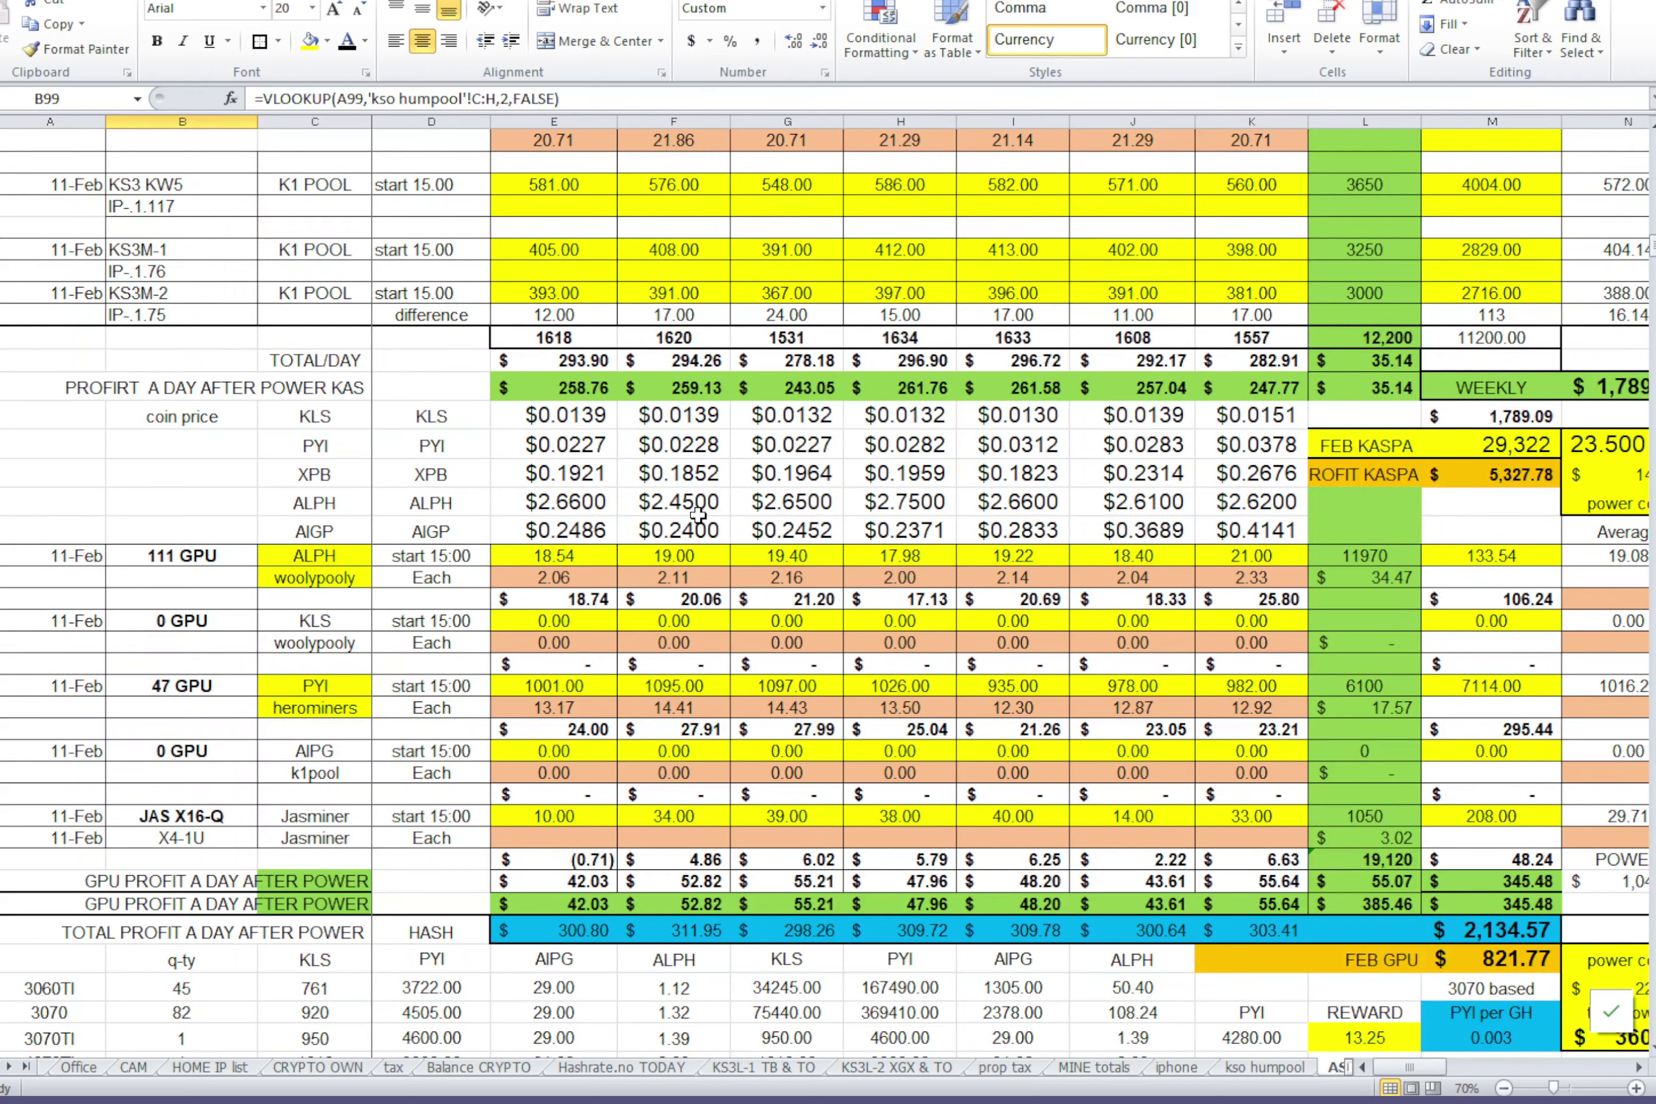
pyautogui.scroll(-20, 697, 515)
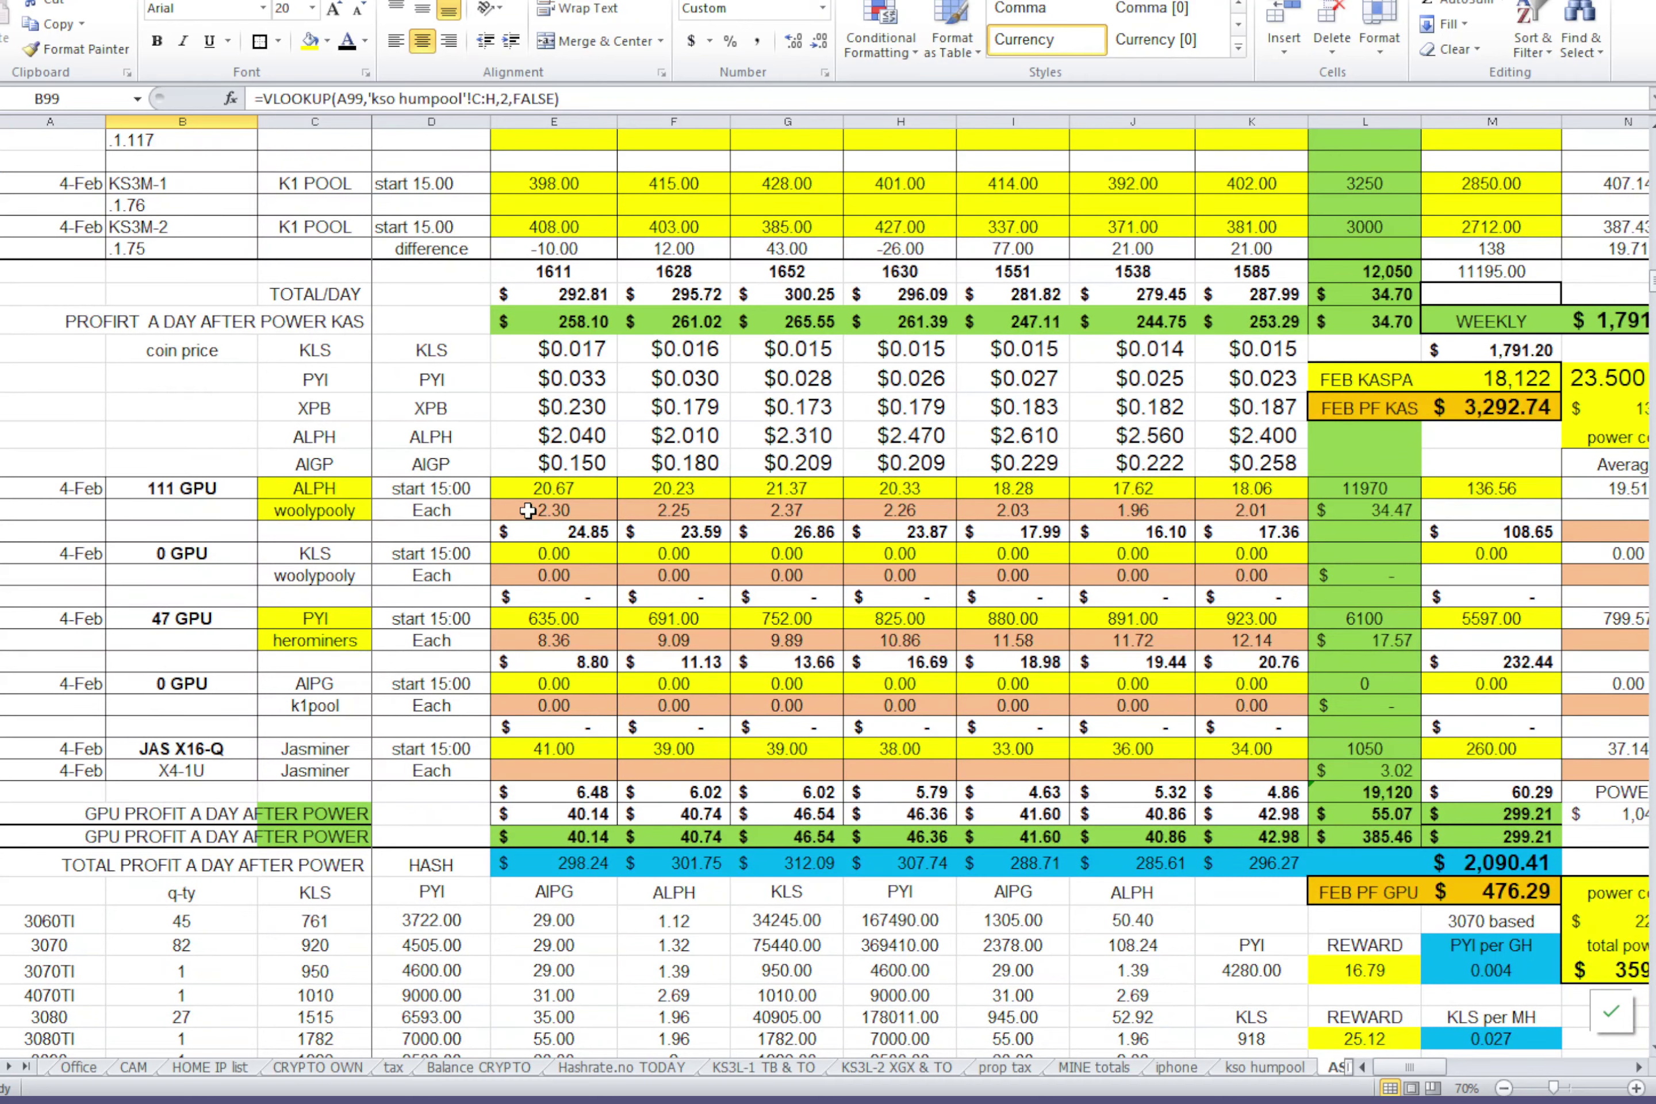
pyautogui.scroll(-20, 741, 840)
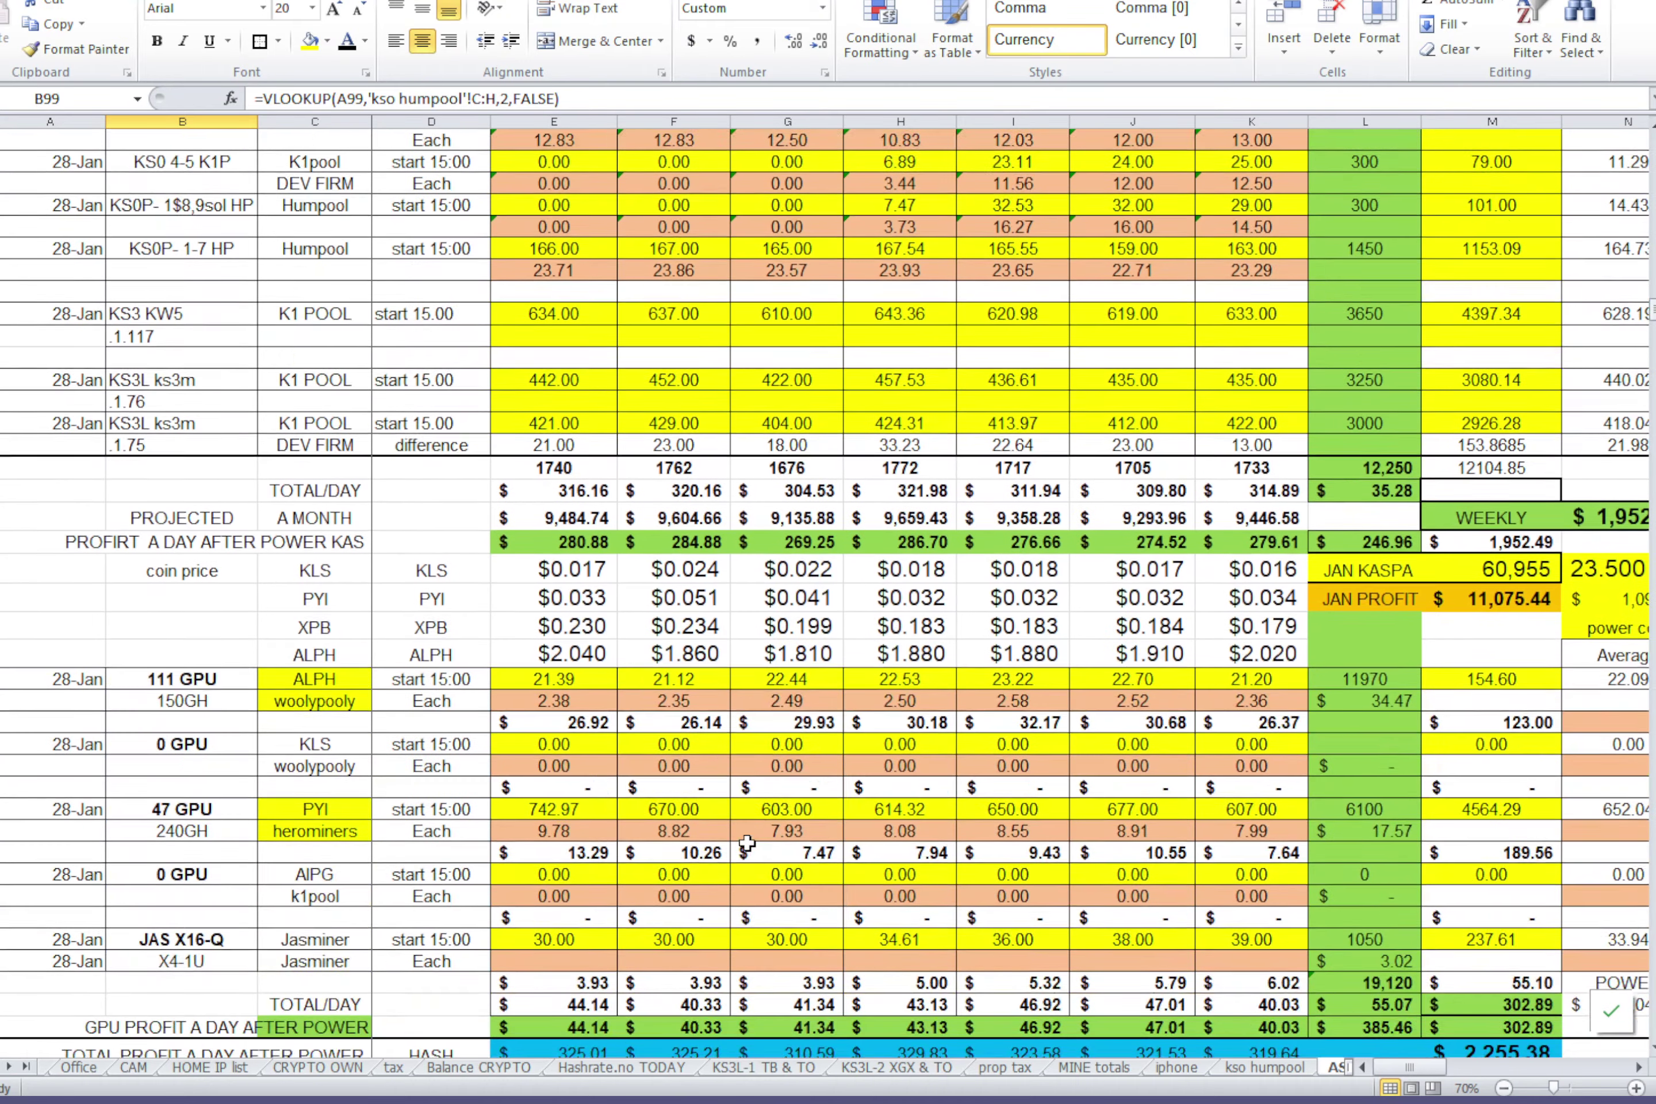
pyautogui.scroll(-1, 746, 842)
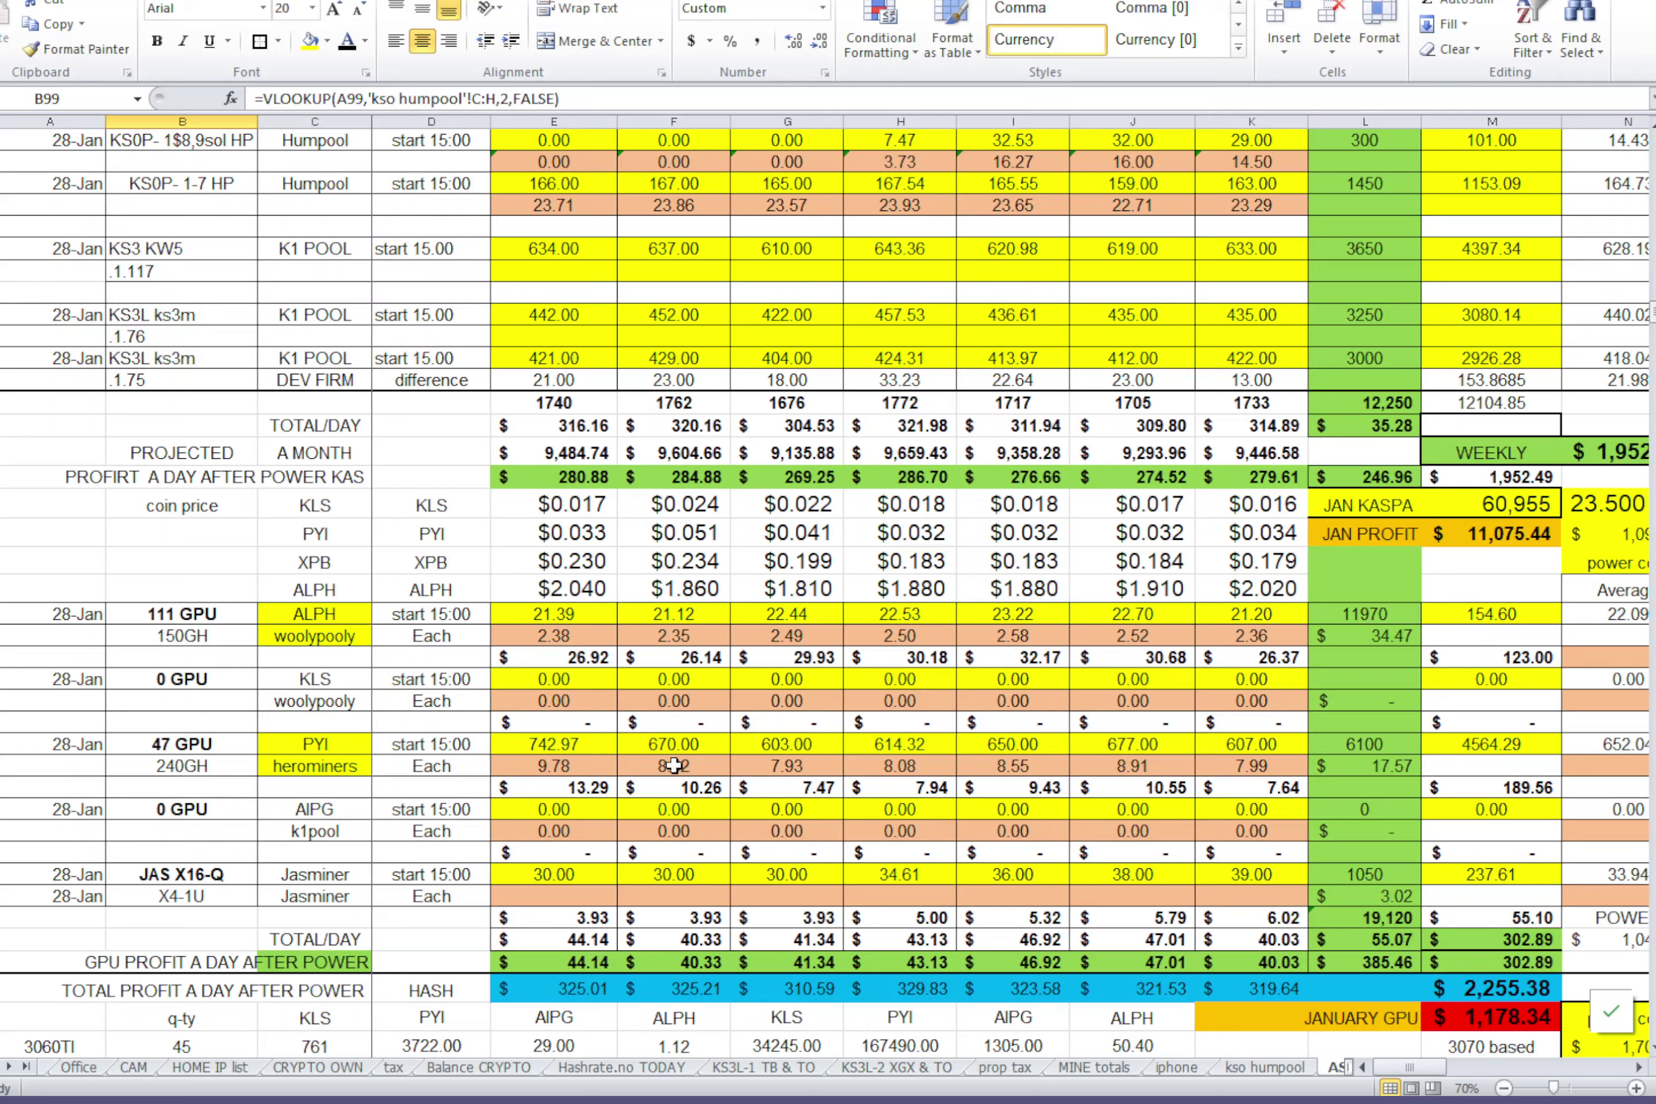
pyautogui.scroll(-20, 675, 766)
pyautogui.scroll(10, 675, 765)
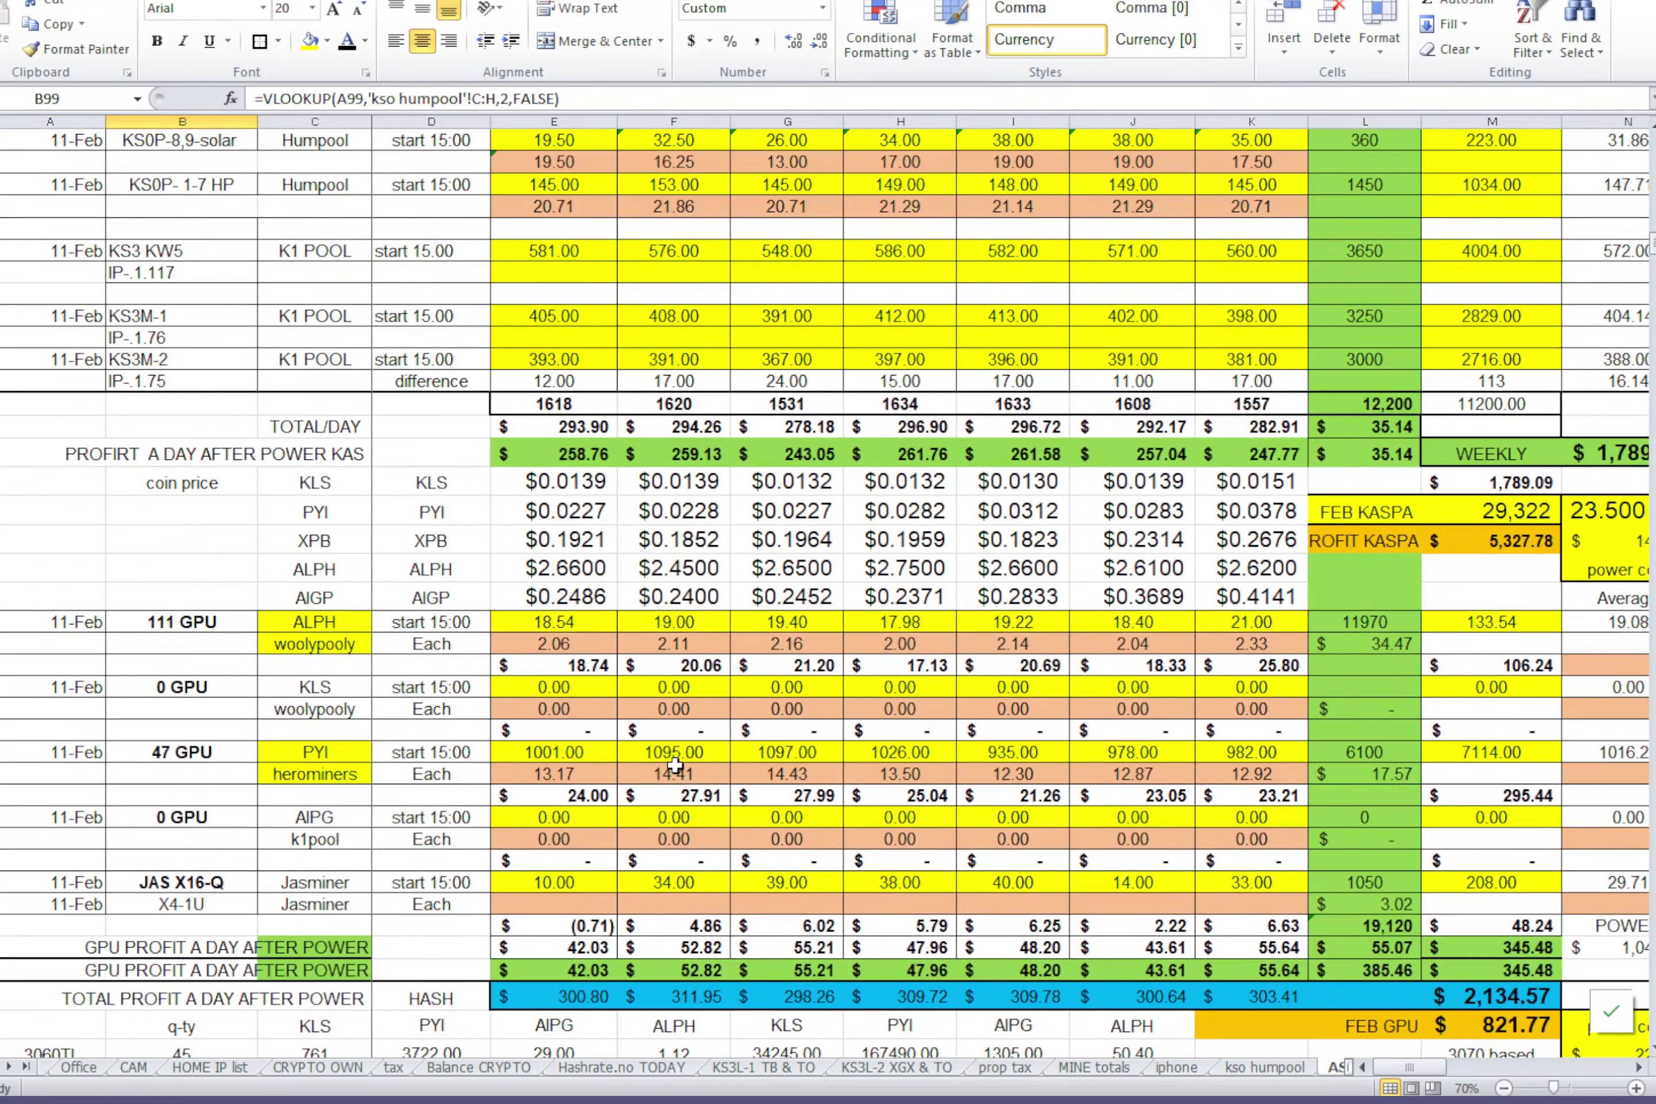
pyautogui.scroll(7, 675, 766)
pyautogui.scroll(-1, 675, 766)
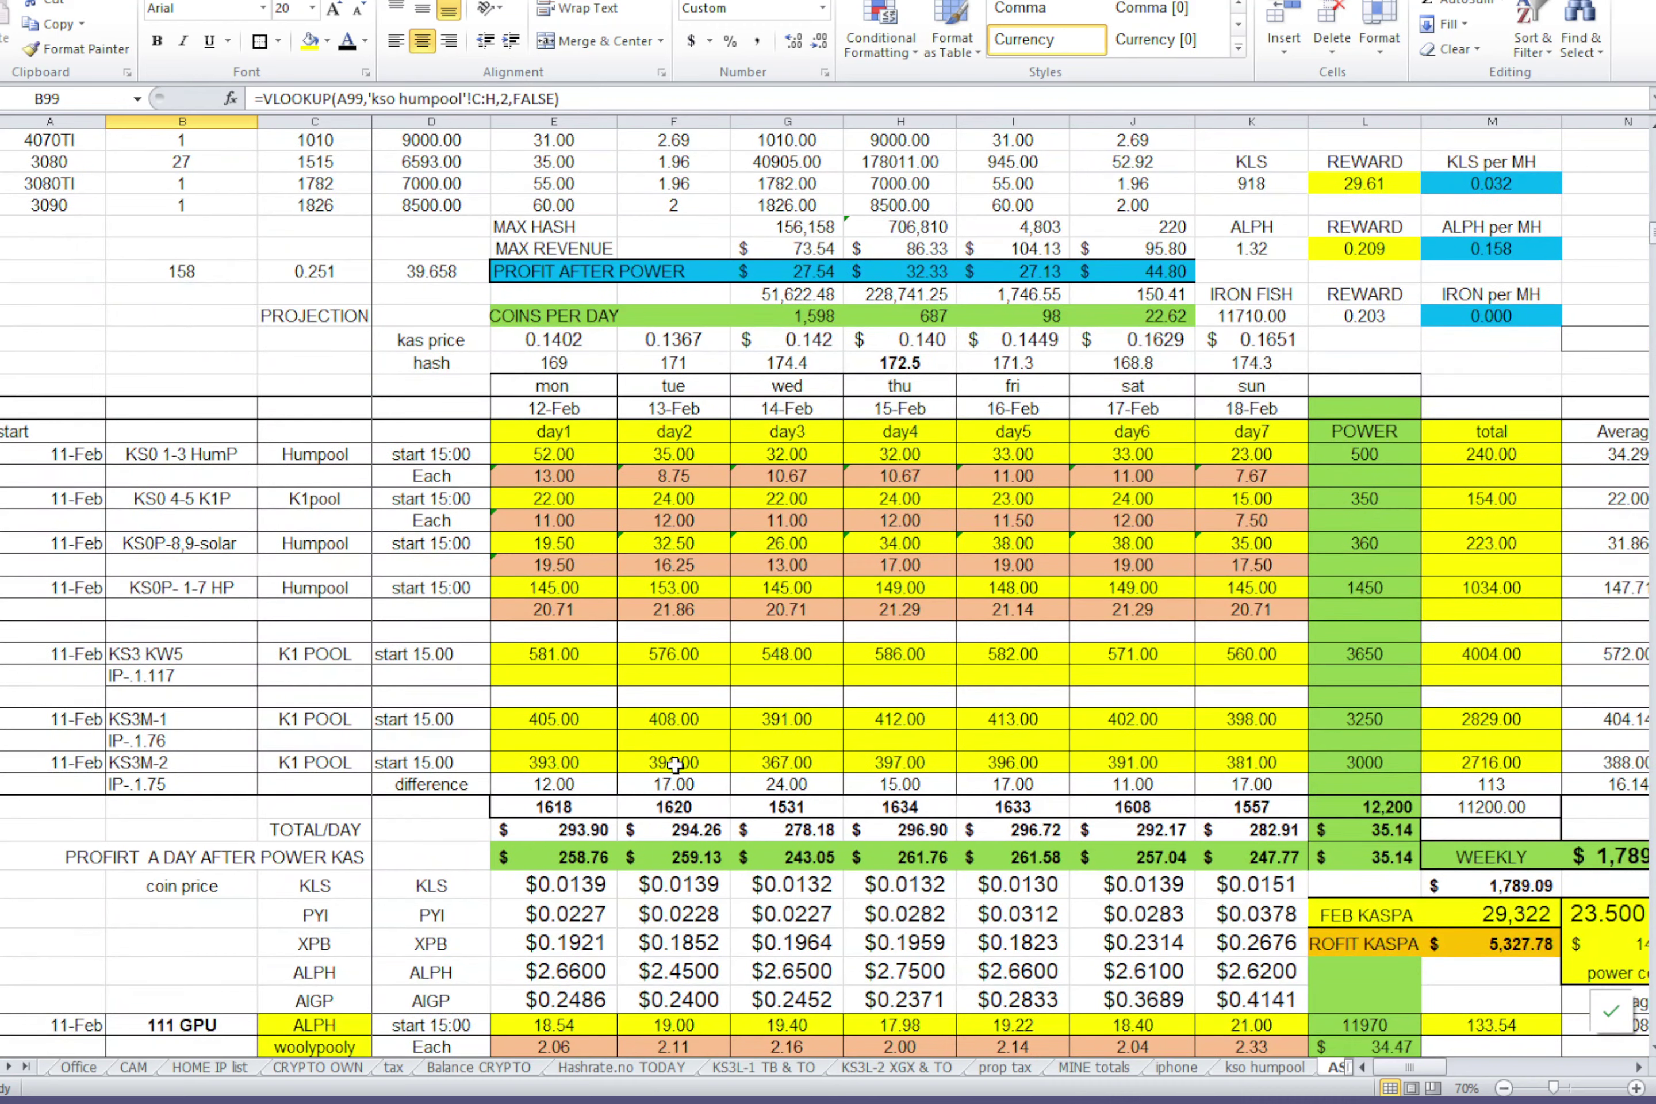
pyautogui.scroll(10, 674, 765)
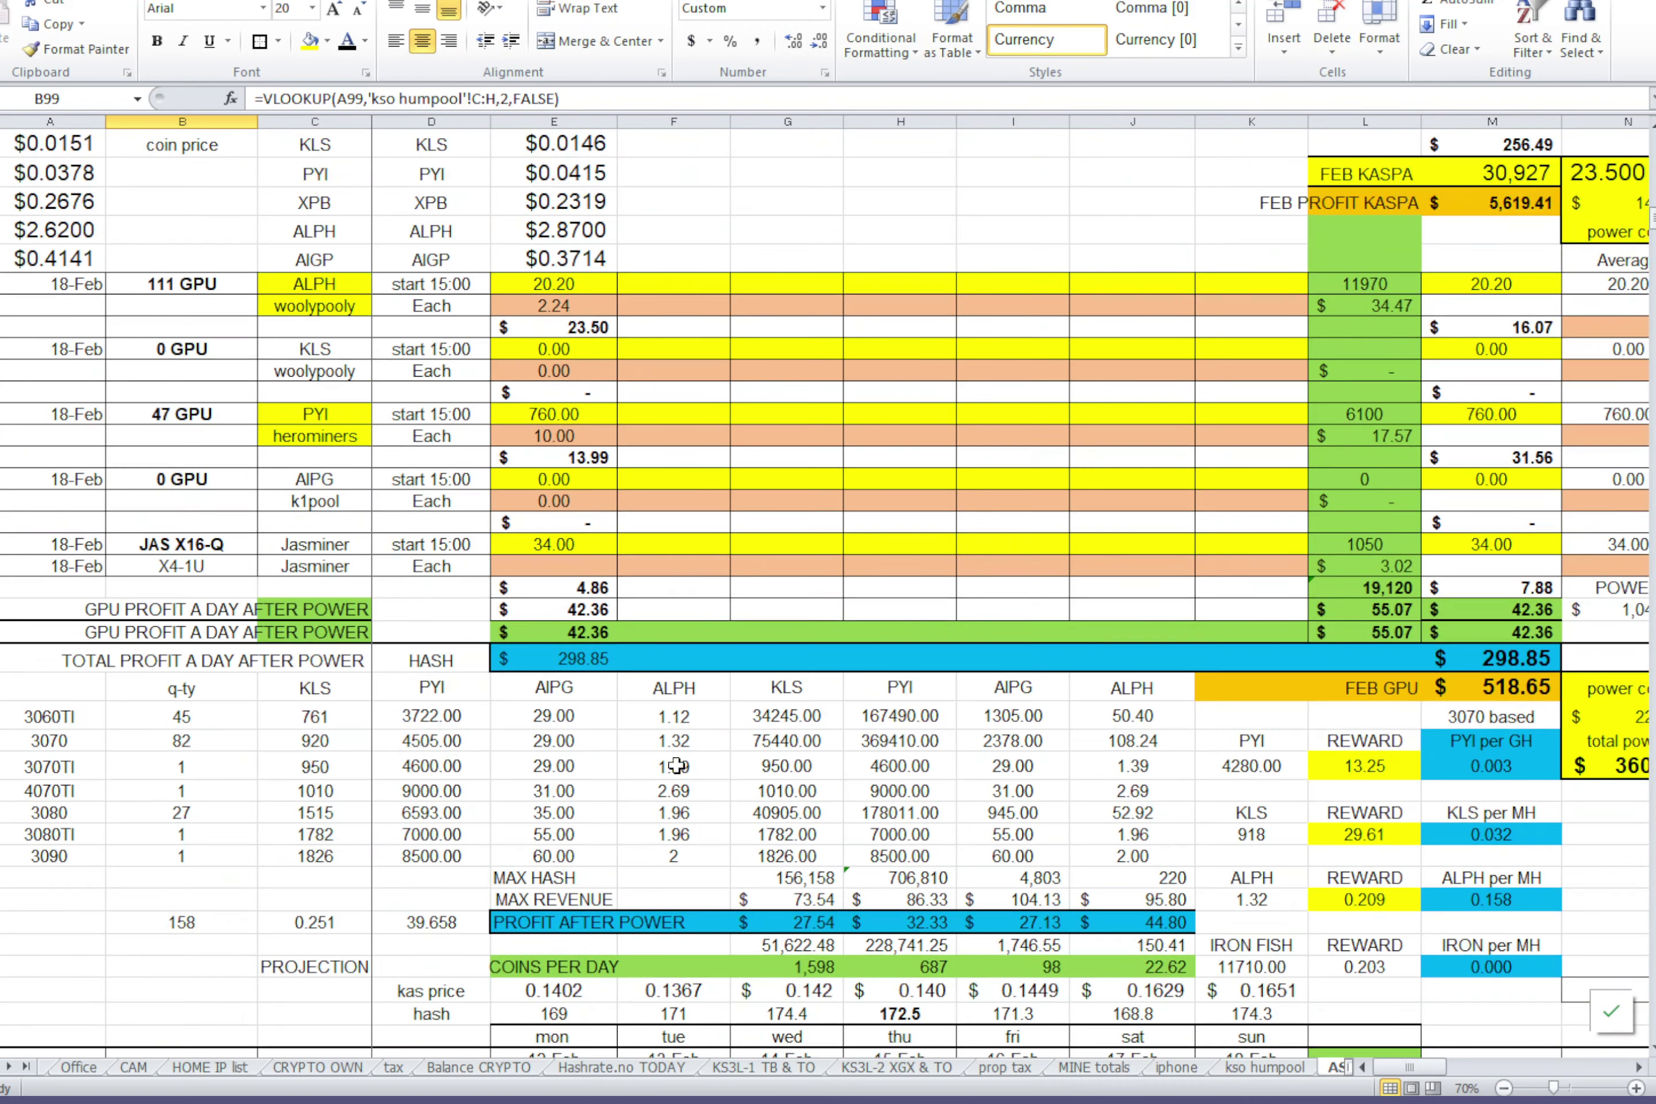
pyautogui.scroll(-1, 675, 765)
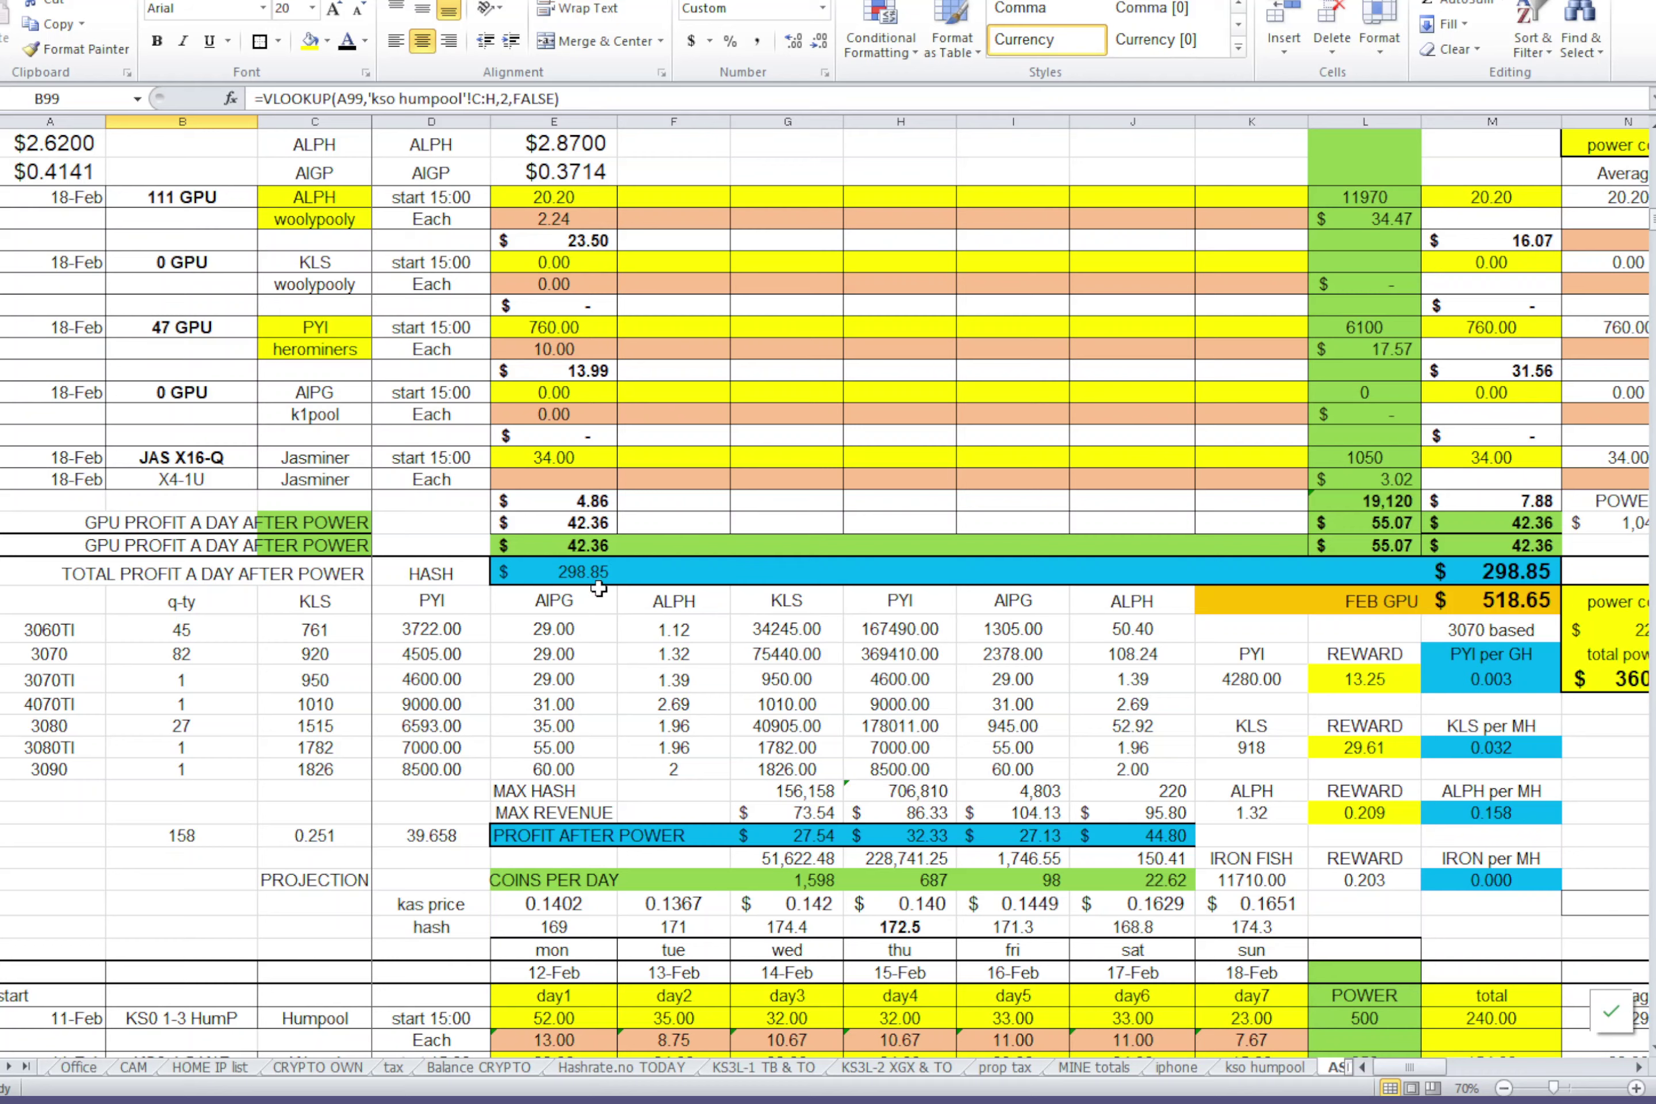
pyautogui.scroll(-11, 550, 567)
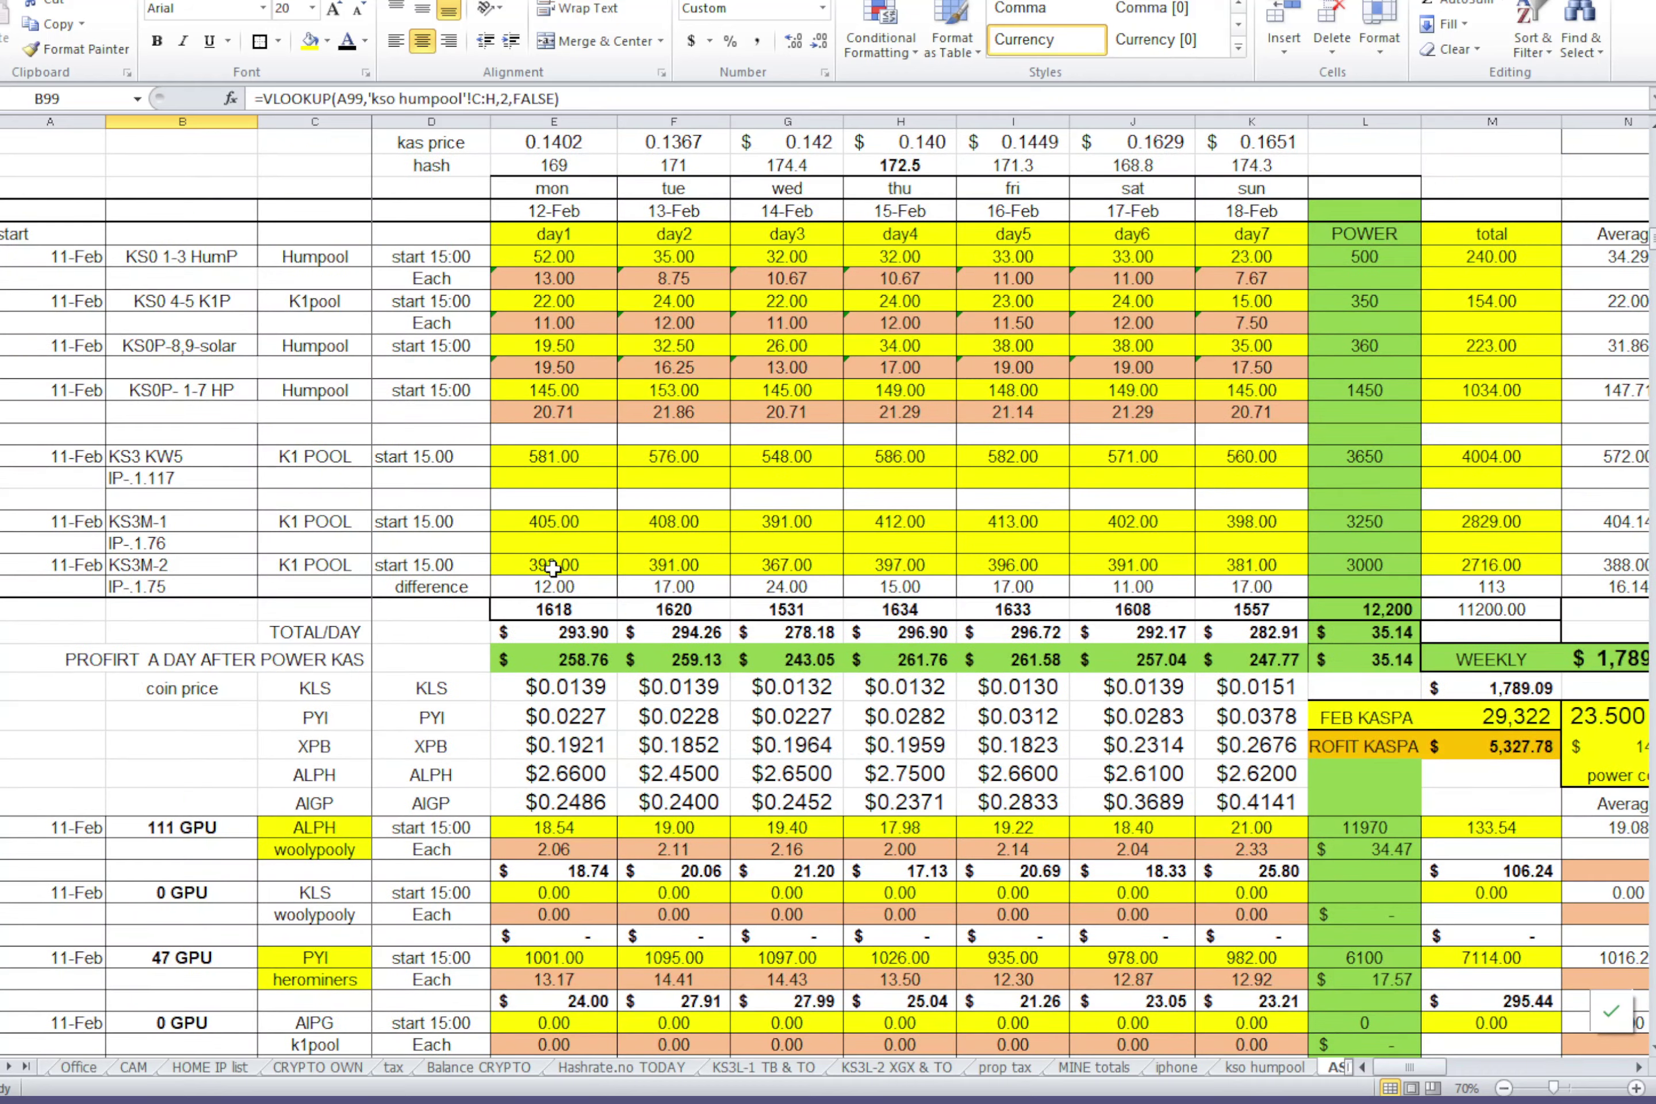
pyautogui.scroll(-9, 553, 567)
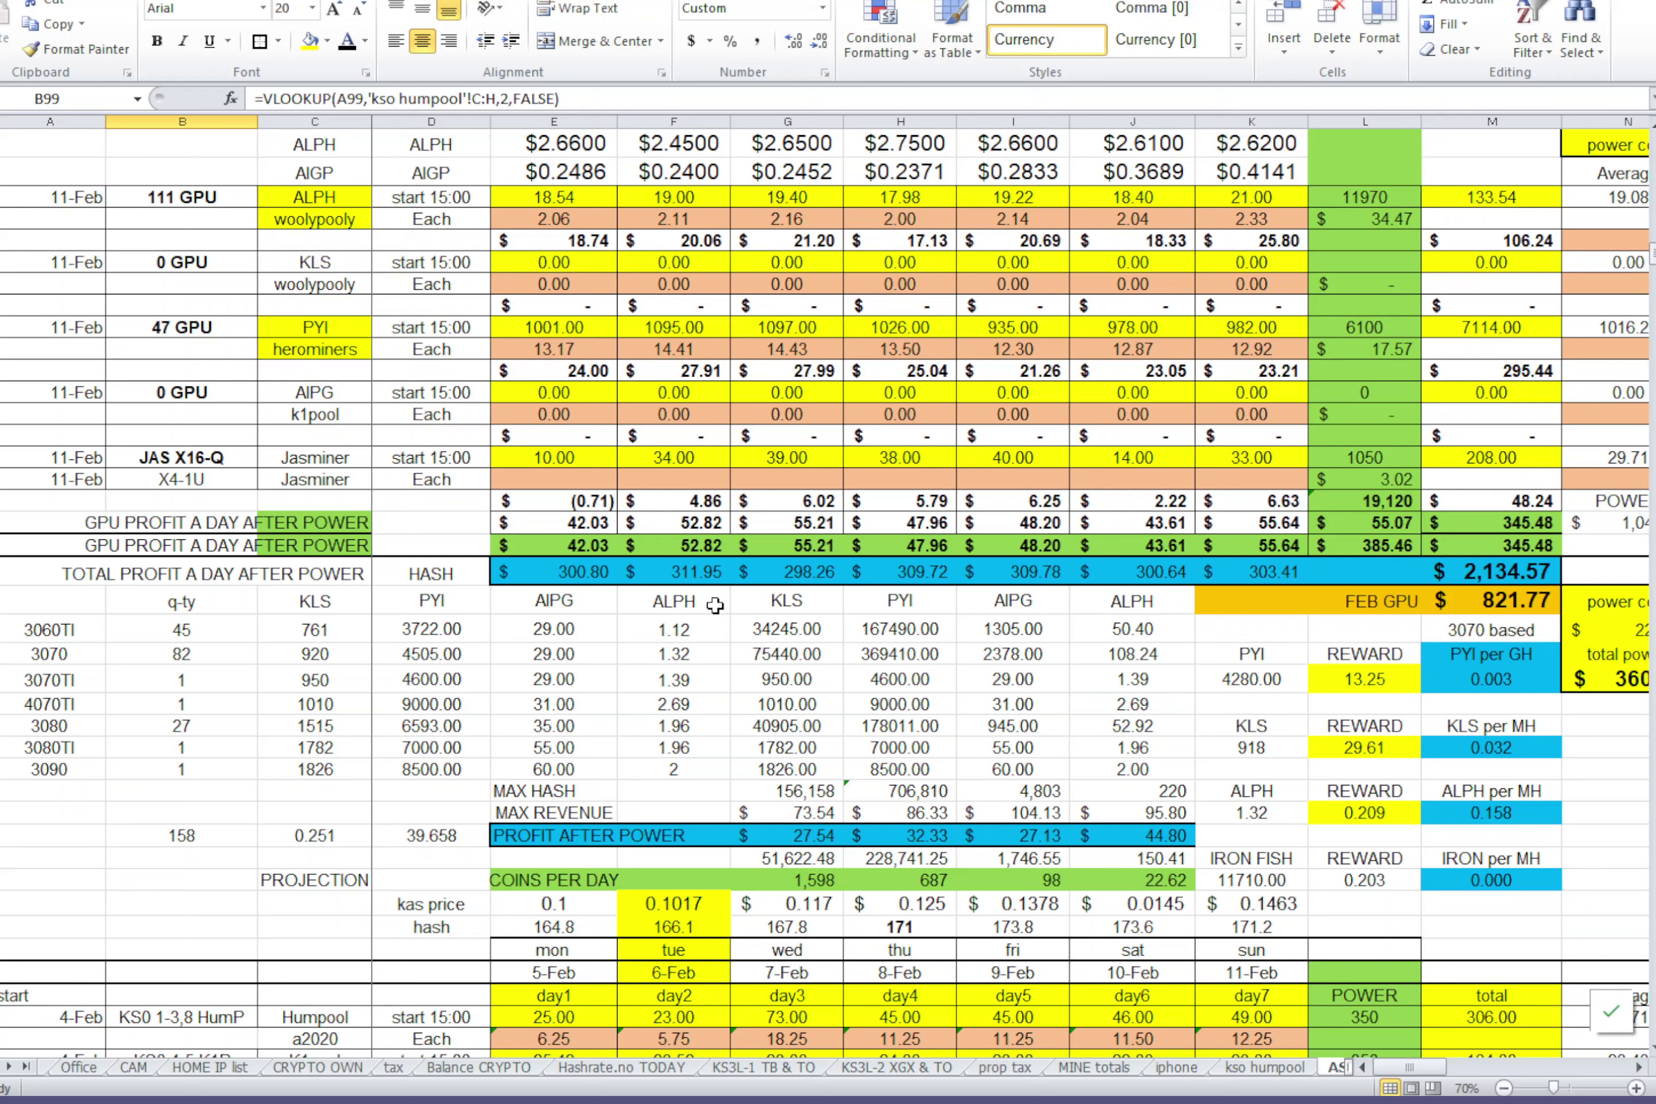
pyautogui.scroll(3, 726, 618)
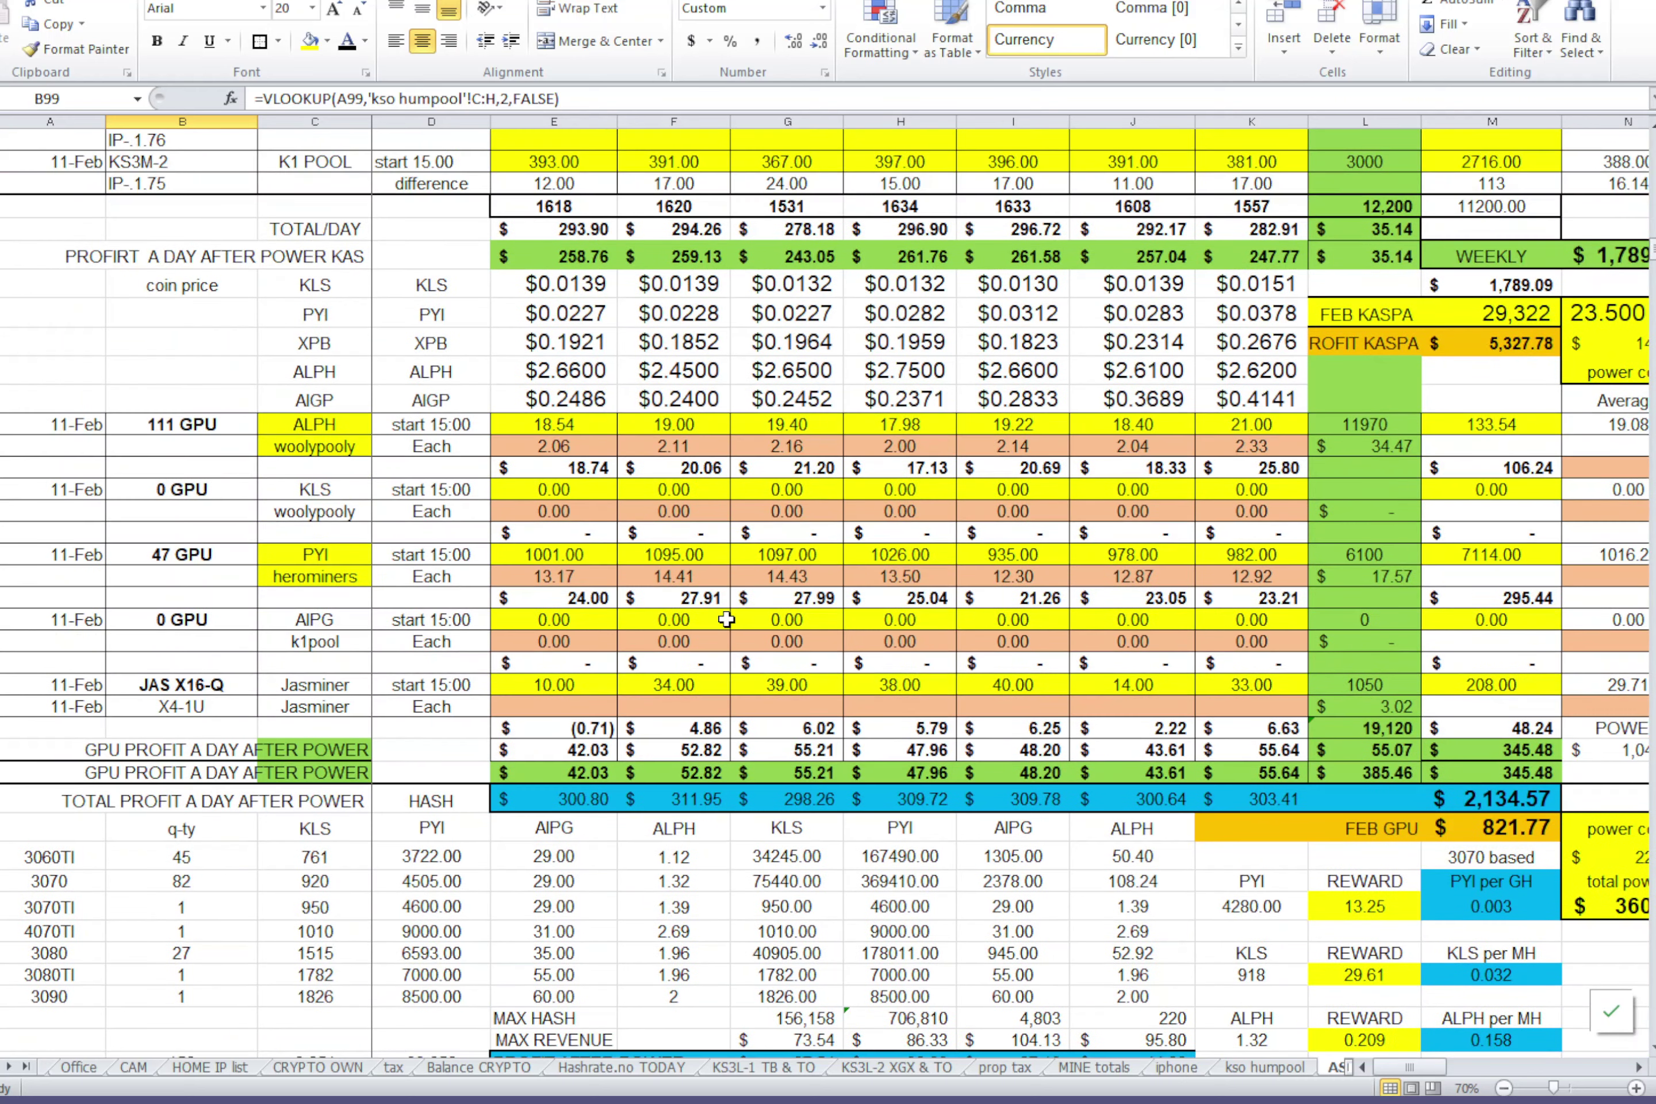
pyautogui.scroll(3, 727, 619)
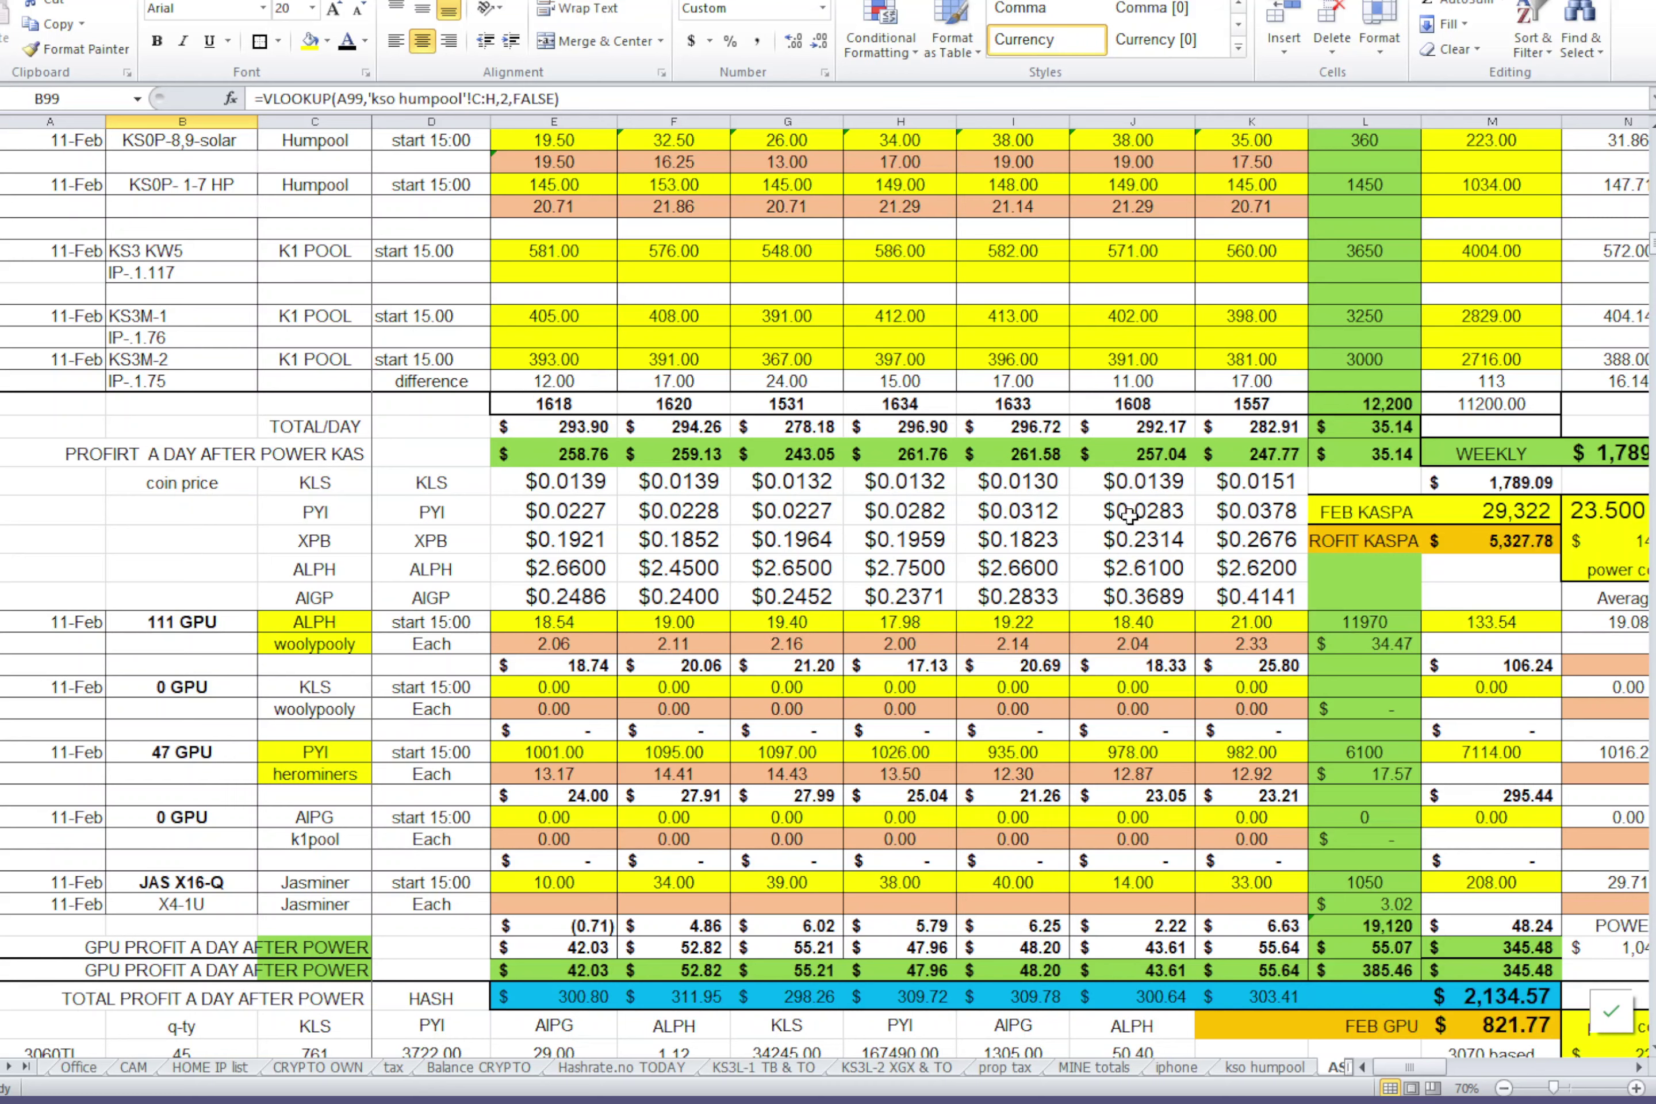
pyautogui.scroll(8, 1059, 560)
pyautogui.scroll(-7, 1059, 560)
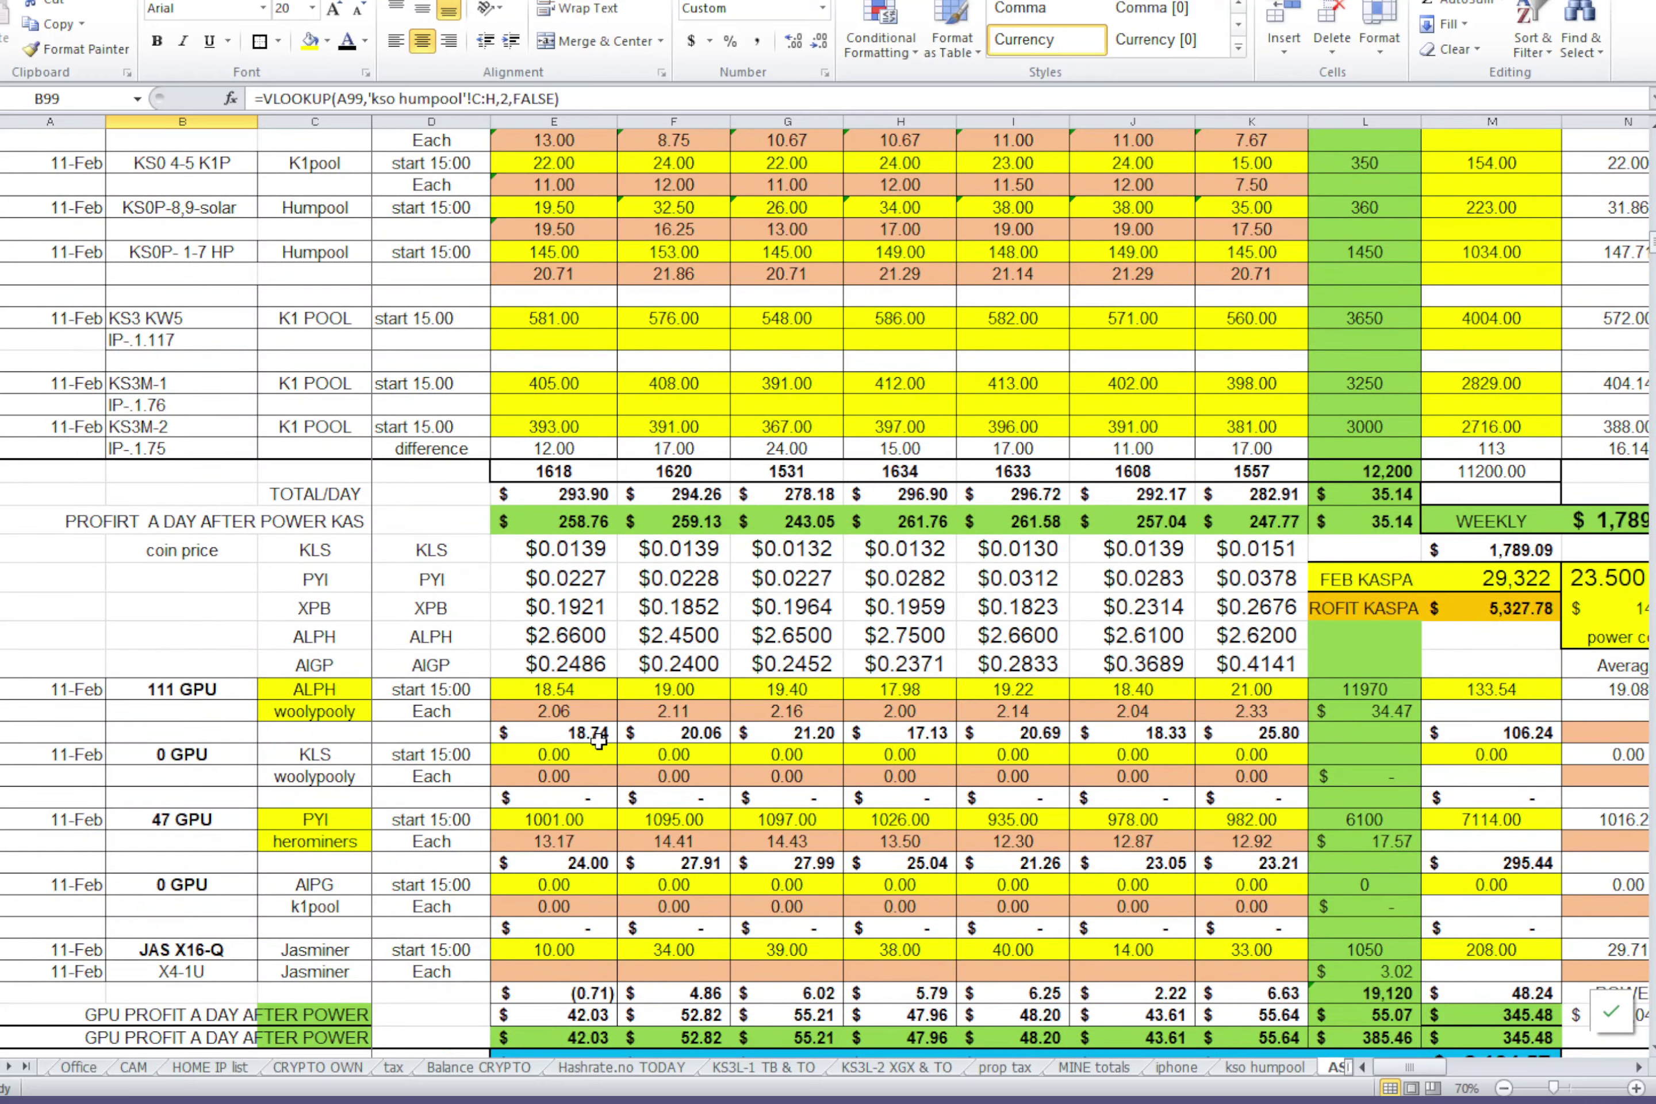
pyautogui.scroll(10, 1235, 734)
pyautogui.scroll(15, 1235, 734)
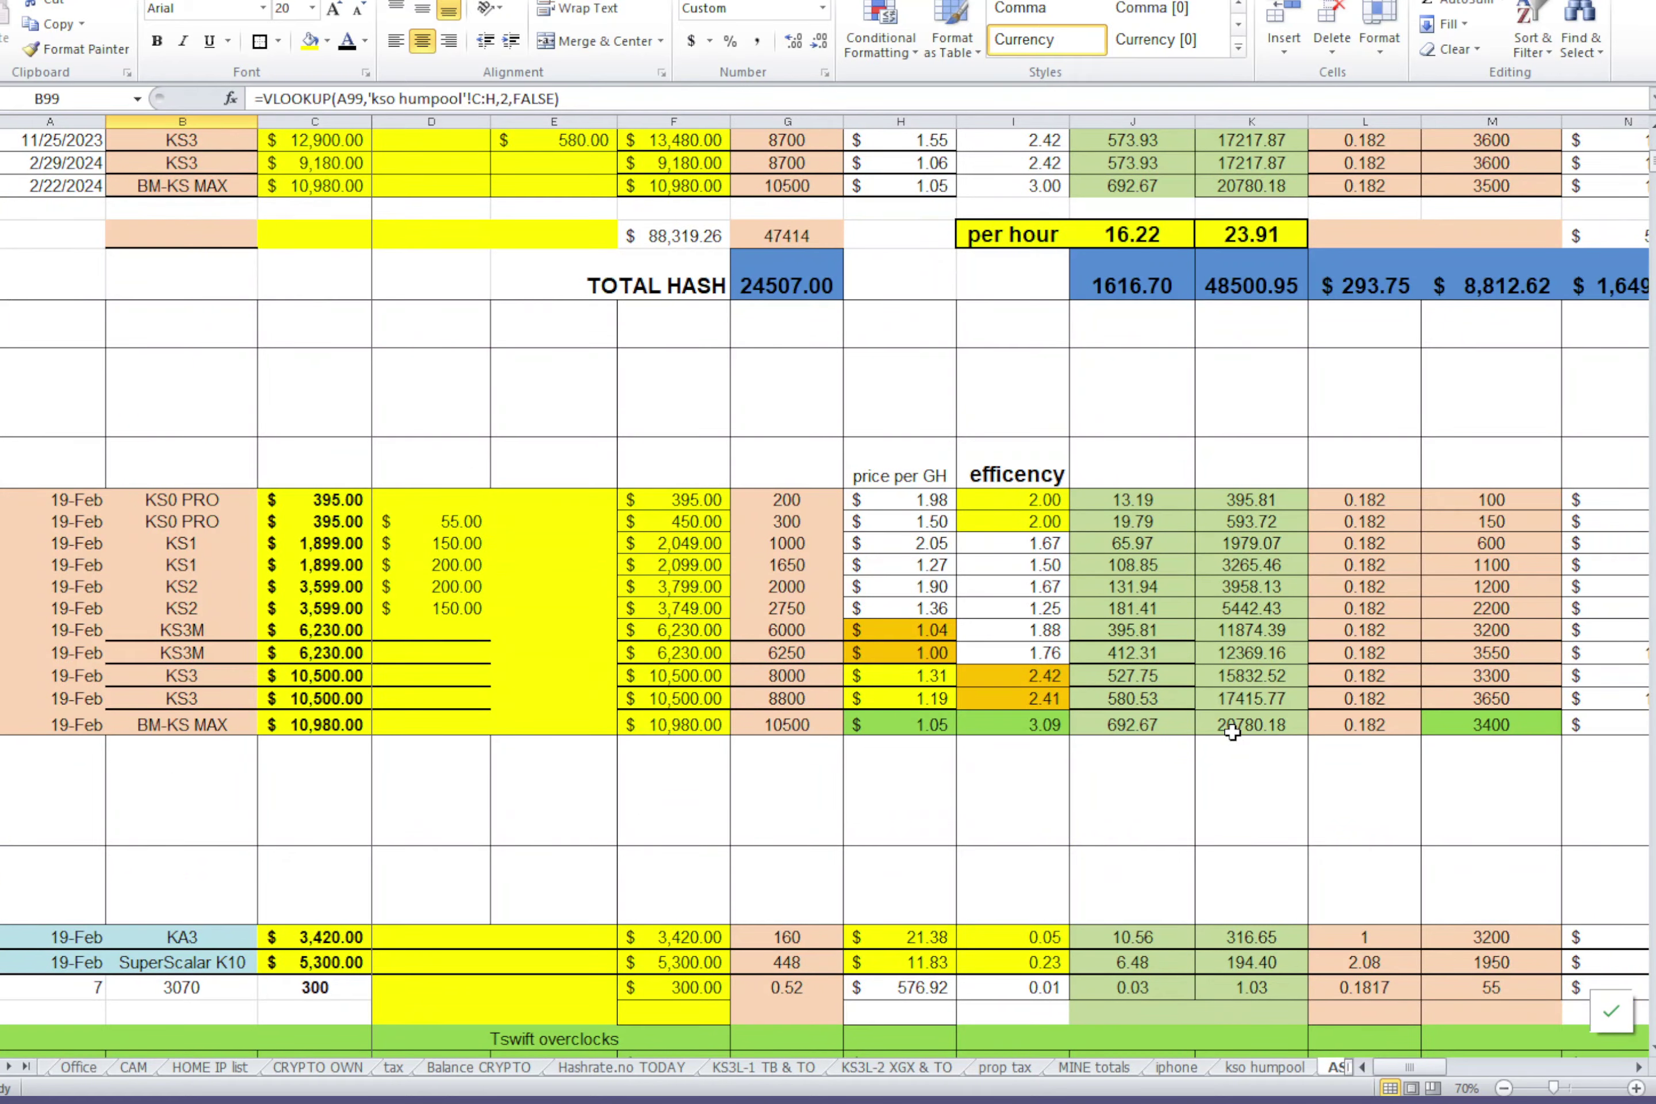
pyautogui.scroll(5, 391, 552)
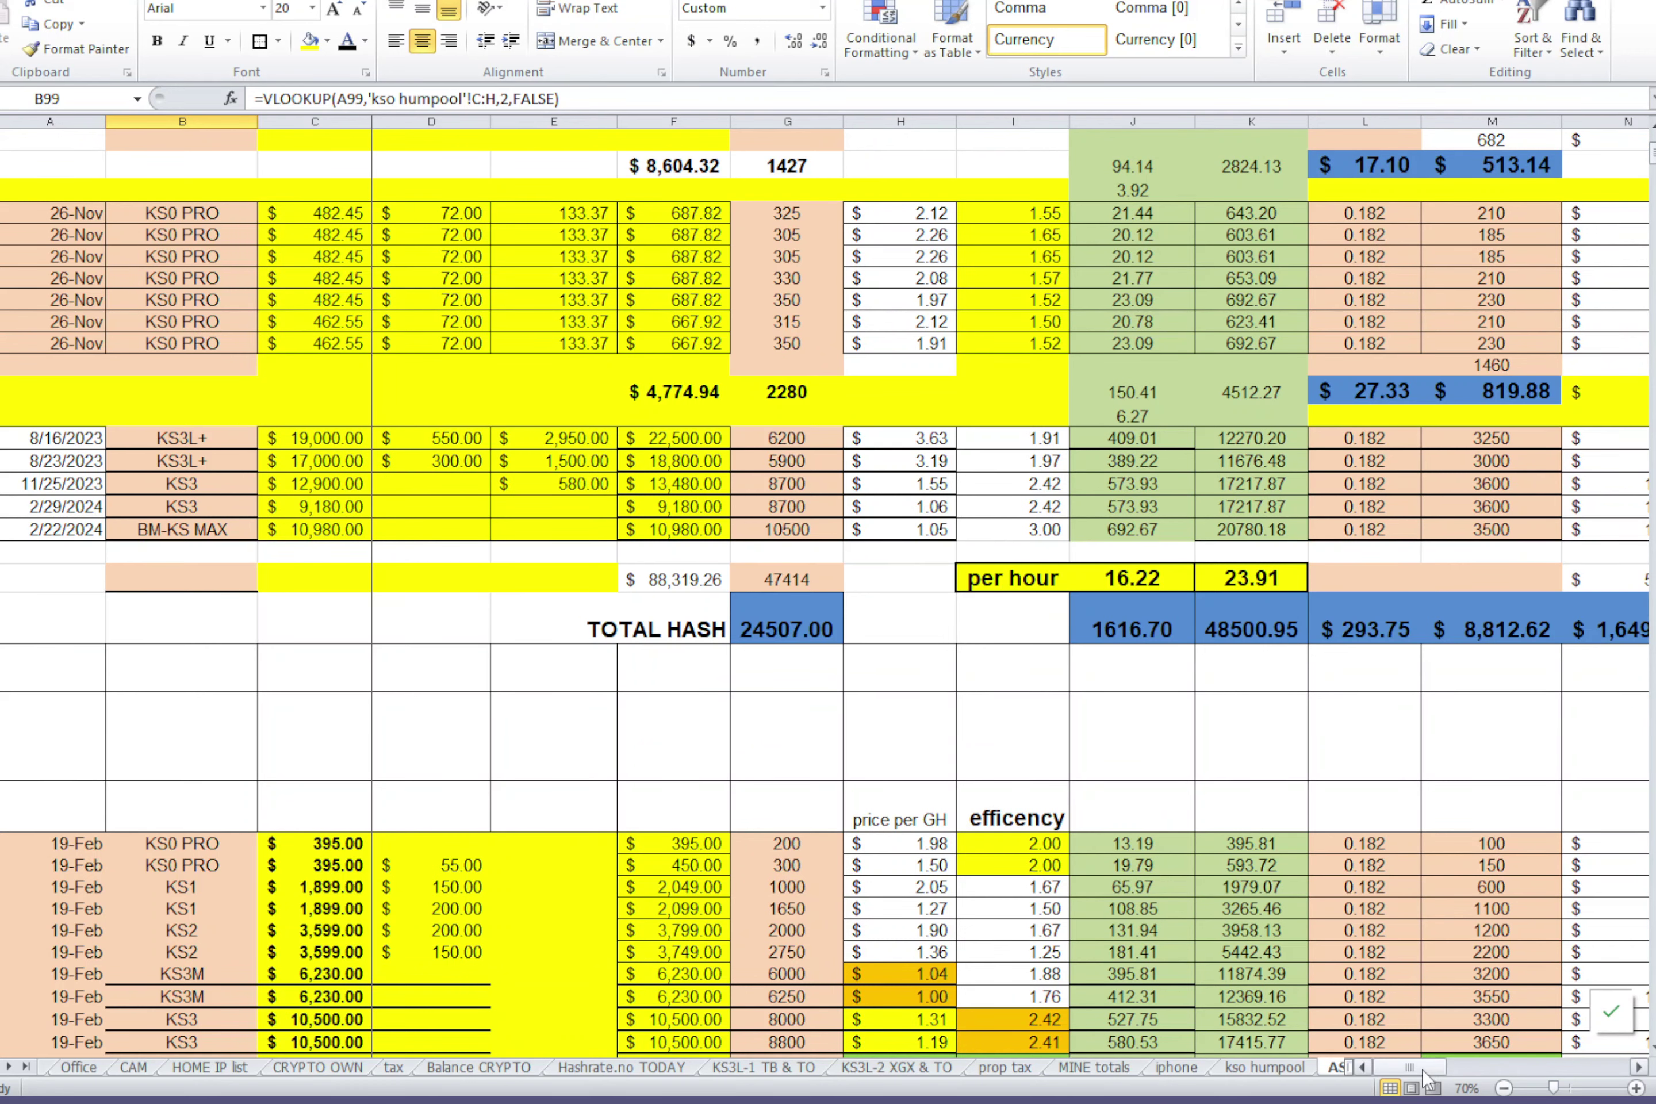
# Zoom back out of the heatmap and bring up minerstat's daily KAS hashrate history
pyautogui.moveTo(1423, 1079); pyautogui.dragTo(1511, 1071)
pyautogui.scroll(4, 1411, 584)
pyautogui.scroll(-1, 1411, 584)
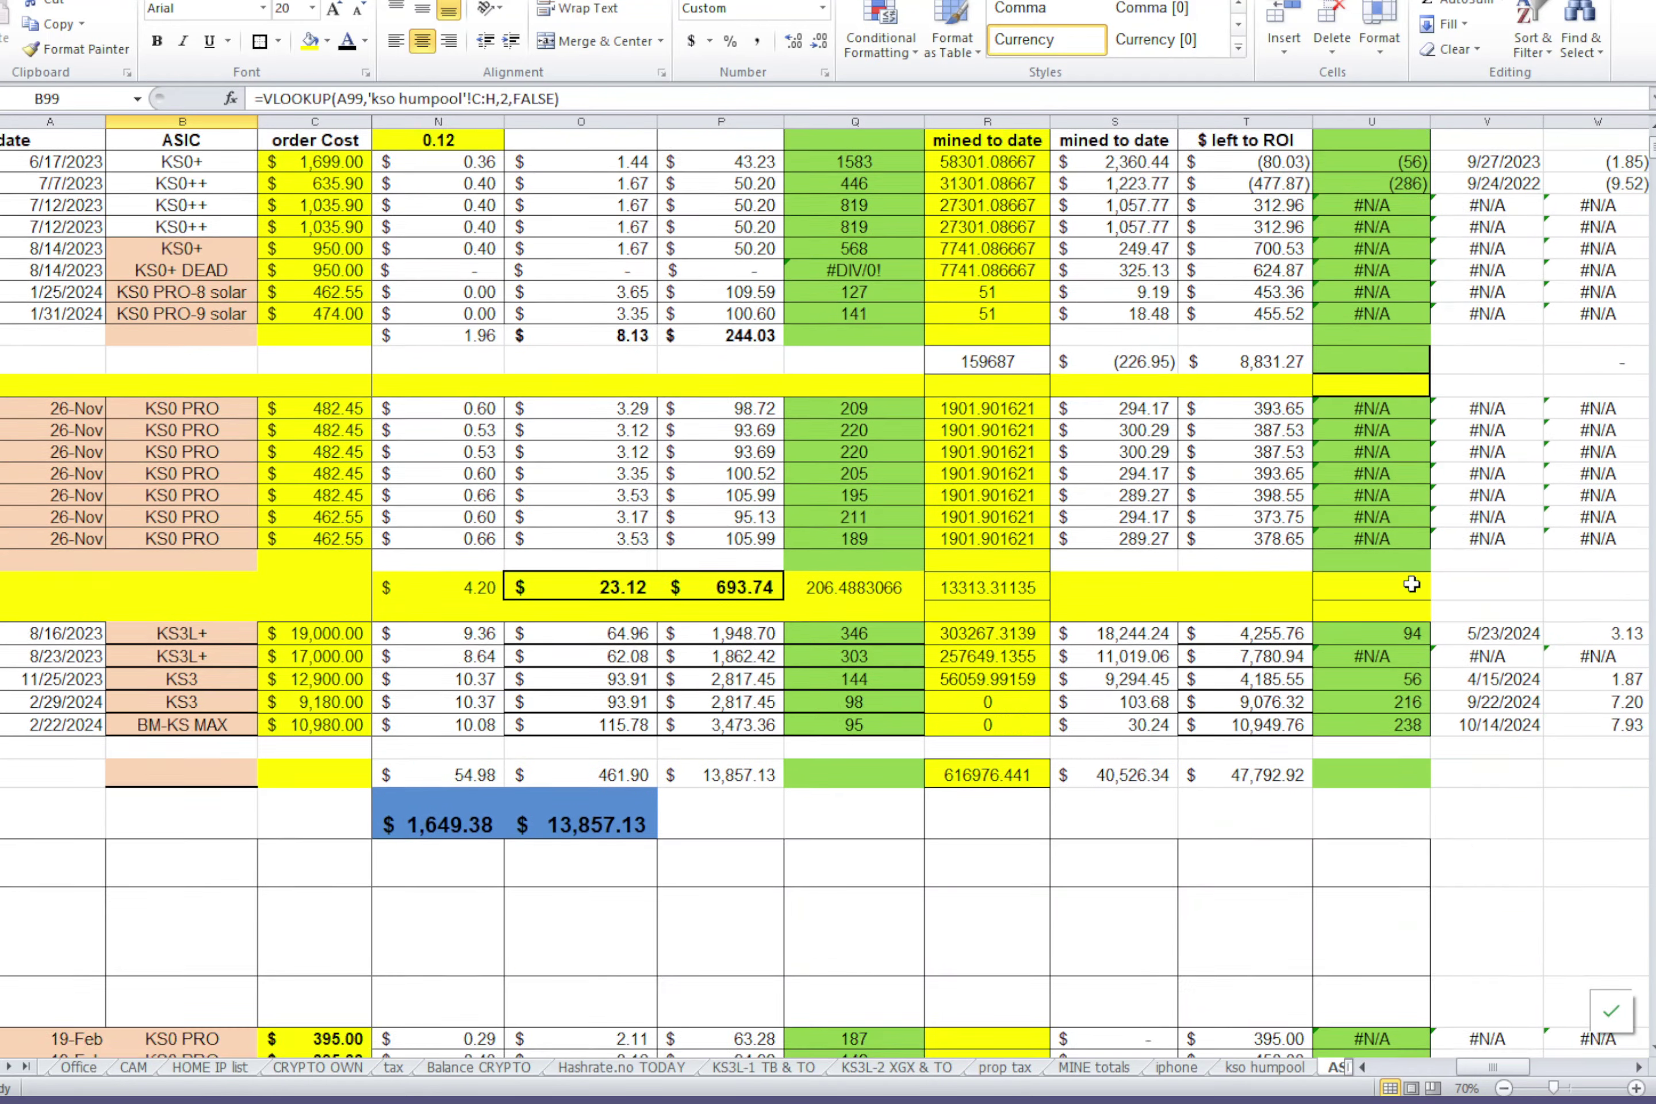
pyautogui.scroll(-6, 1411, 585)
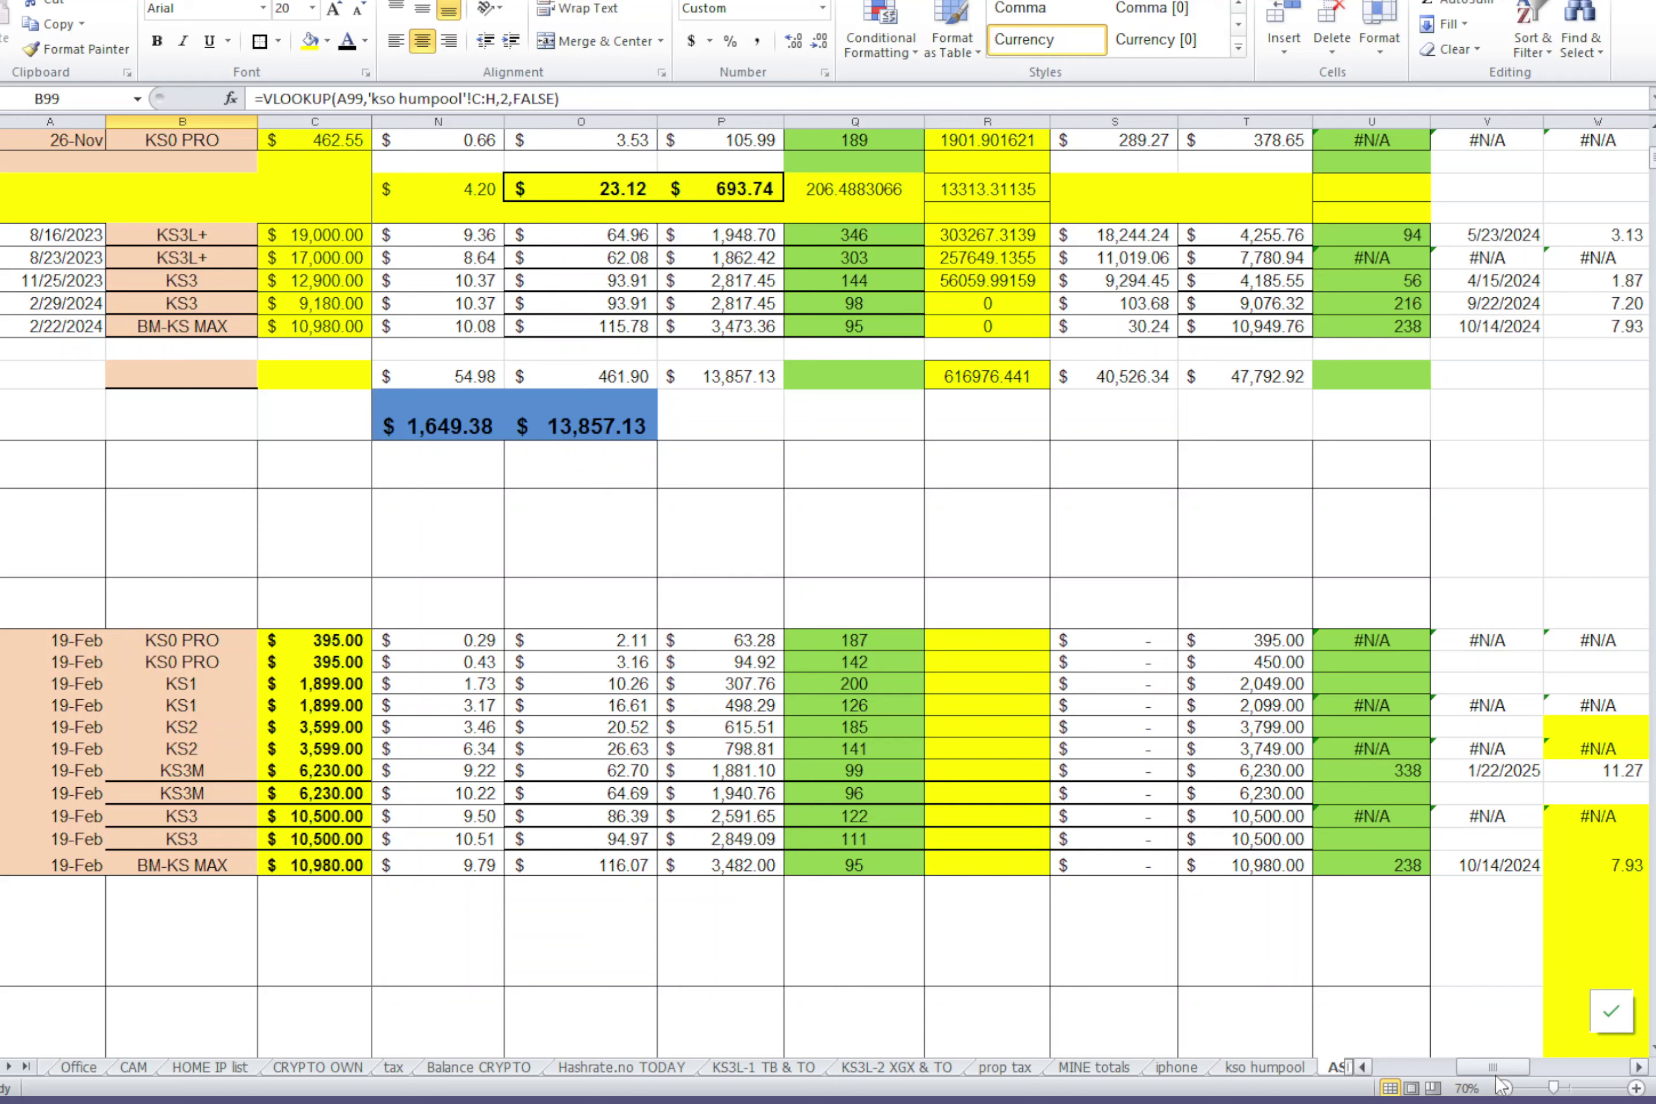
pyautogui.moveTo(1497, 1074); pyautogui.dragTo(1385, 1074)
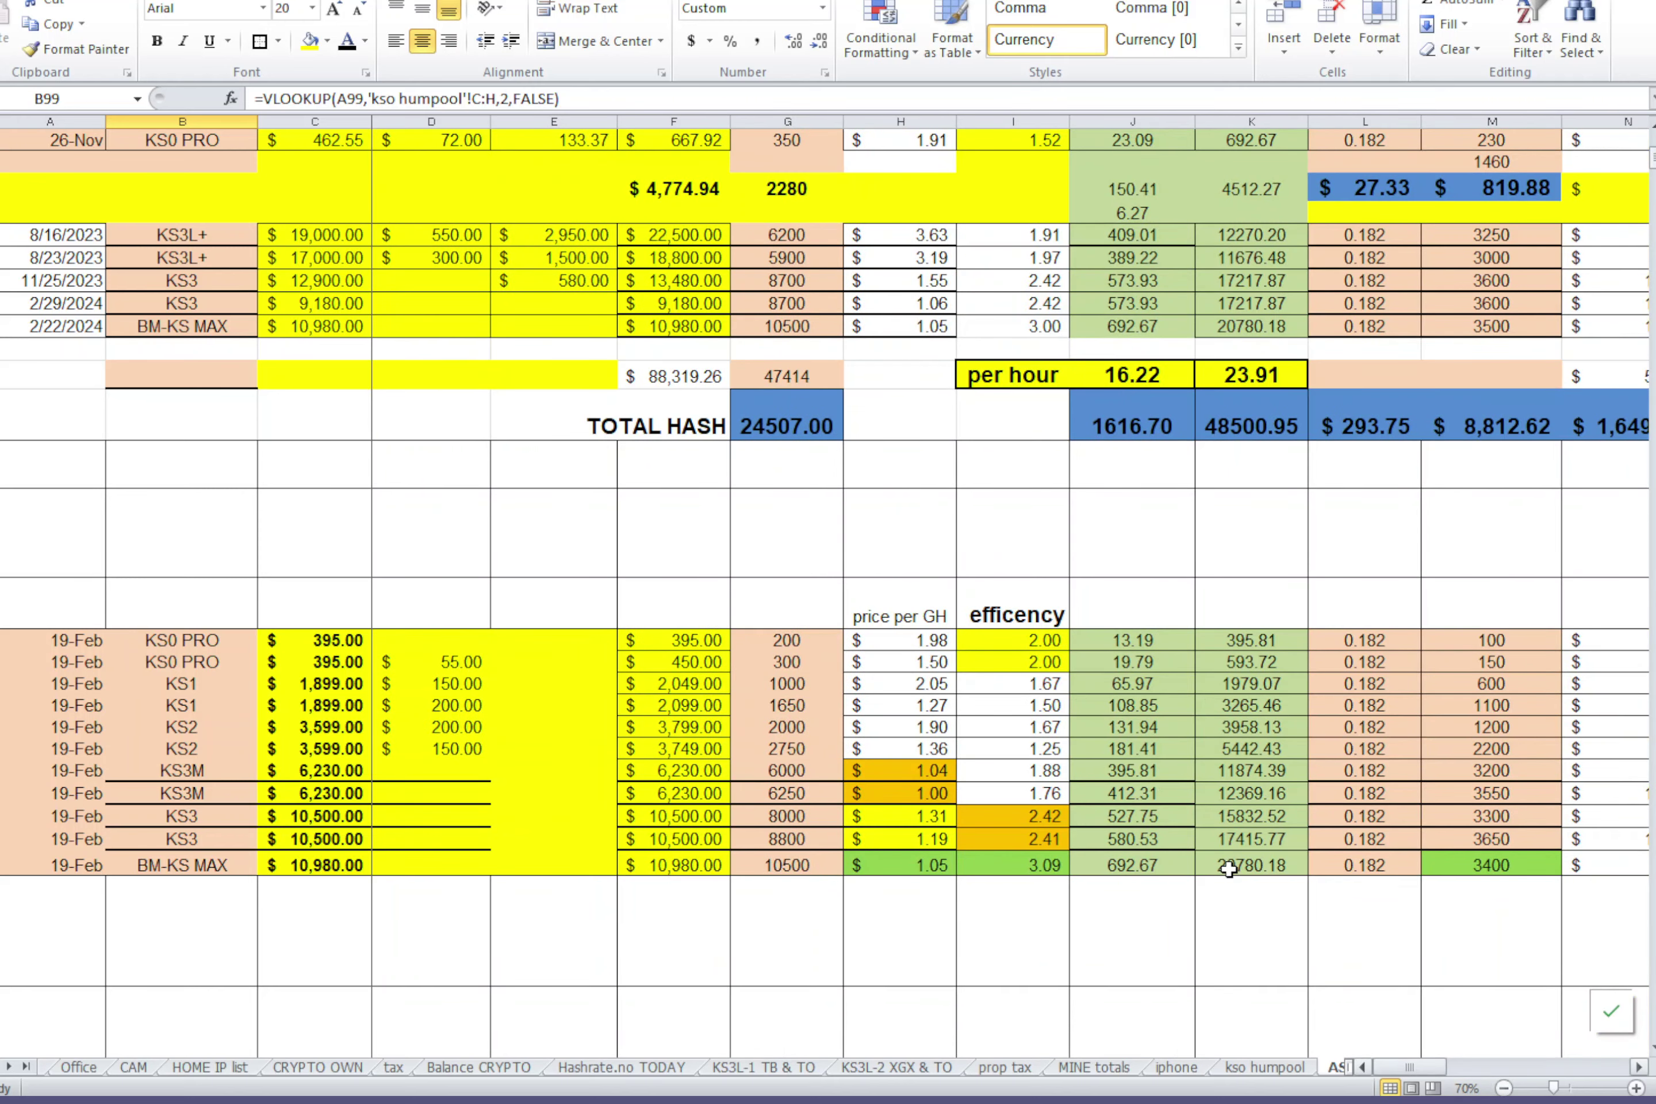
pyautogui.scroll(5, 1124, 722)
pyautogui.scroll(2, 1123, 723)
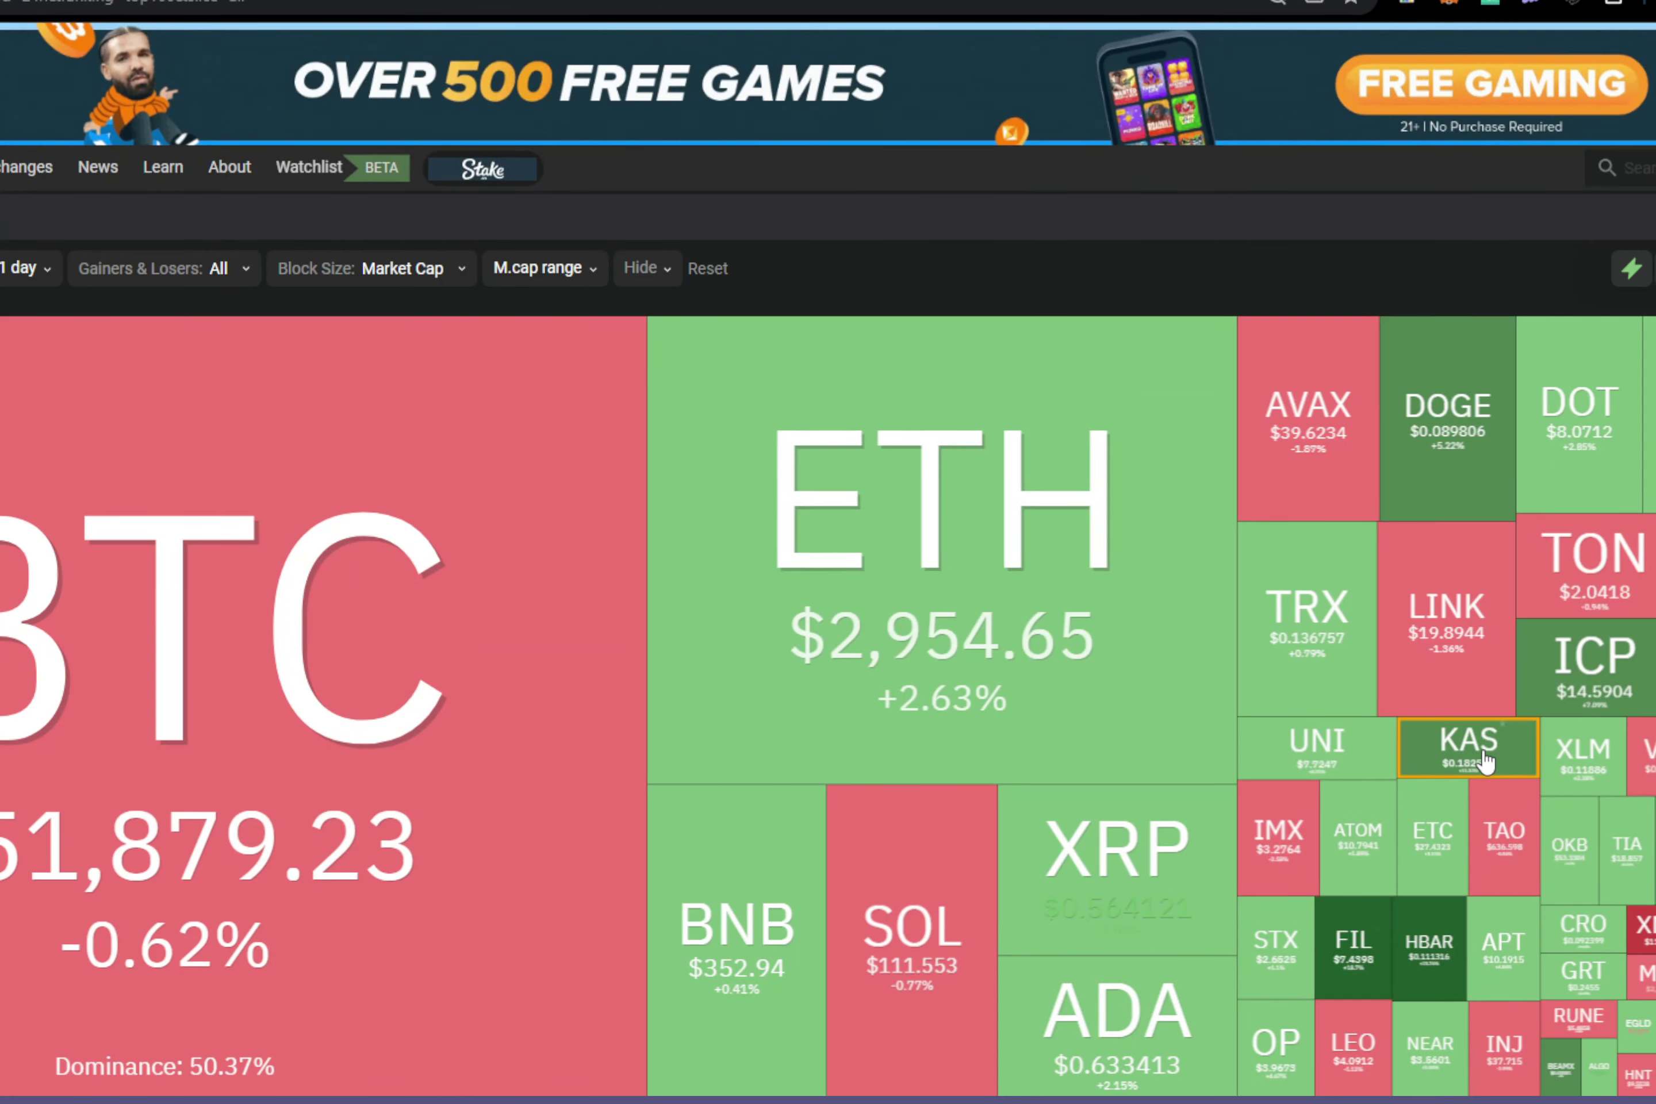
pyautogui.scroll(5, 1478, 758)
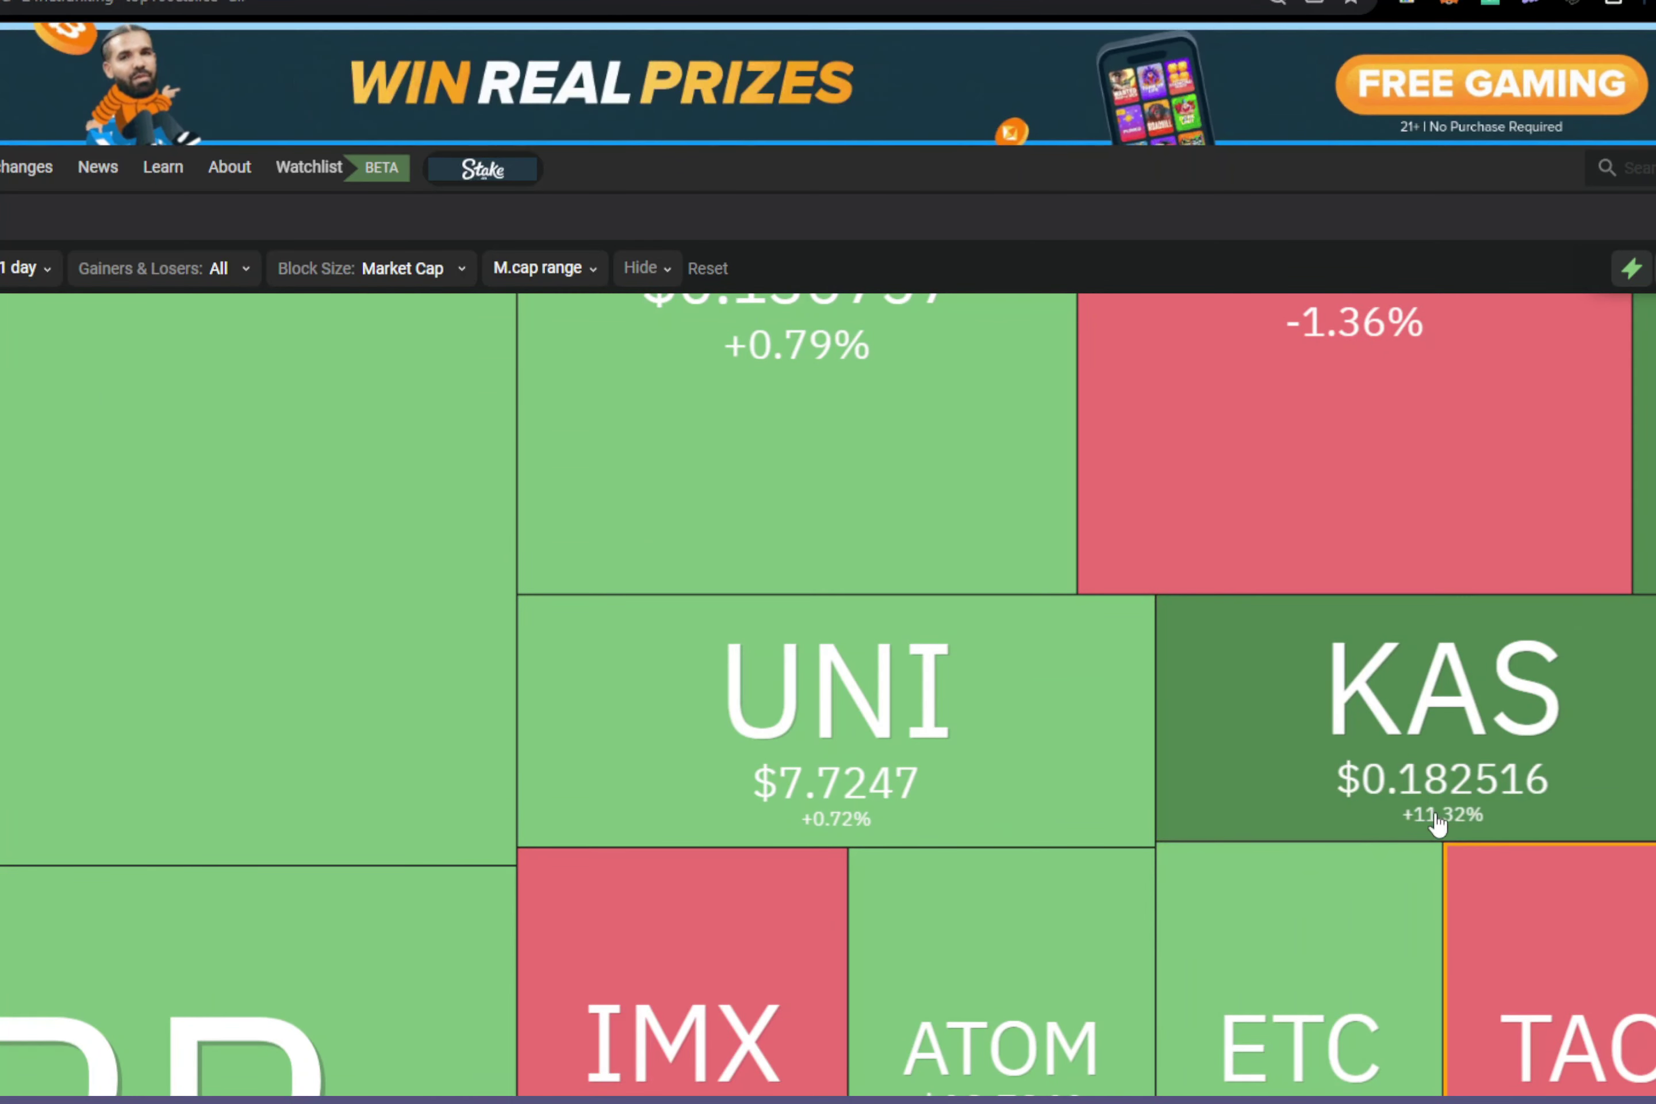
pyautogui.scroll(-5, 1429, 812)
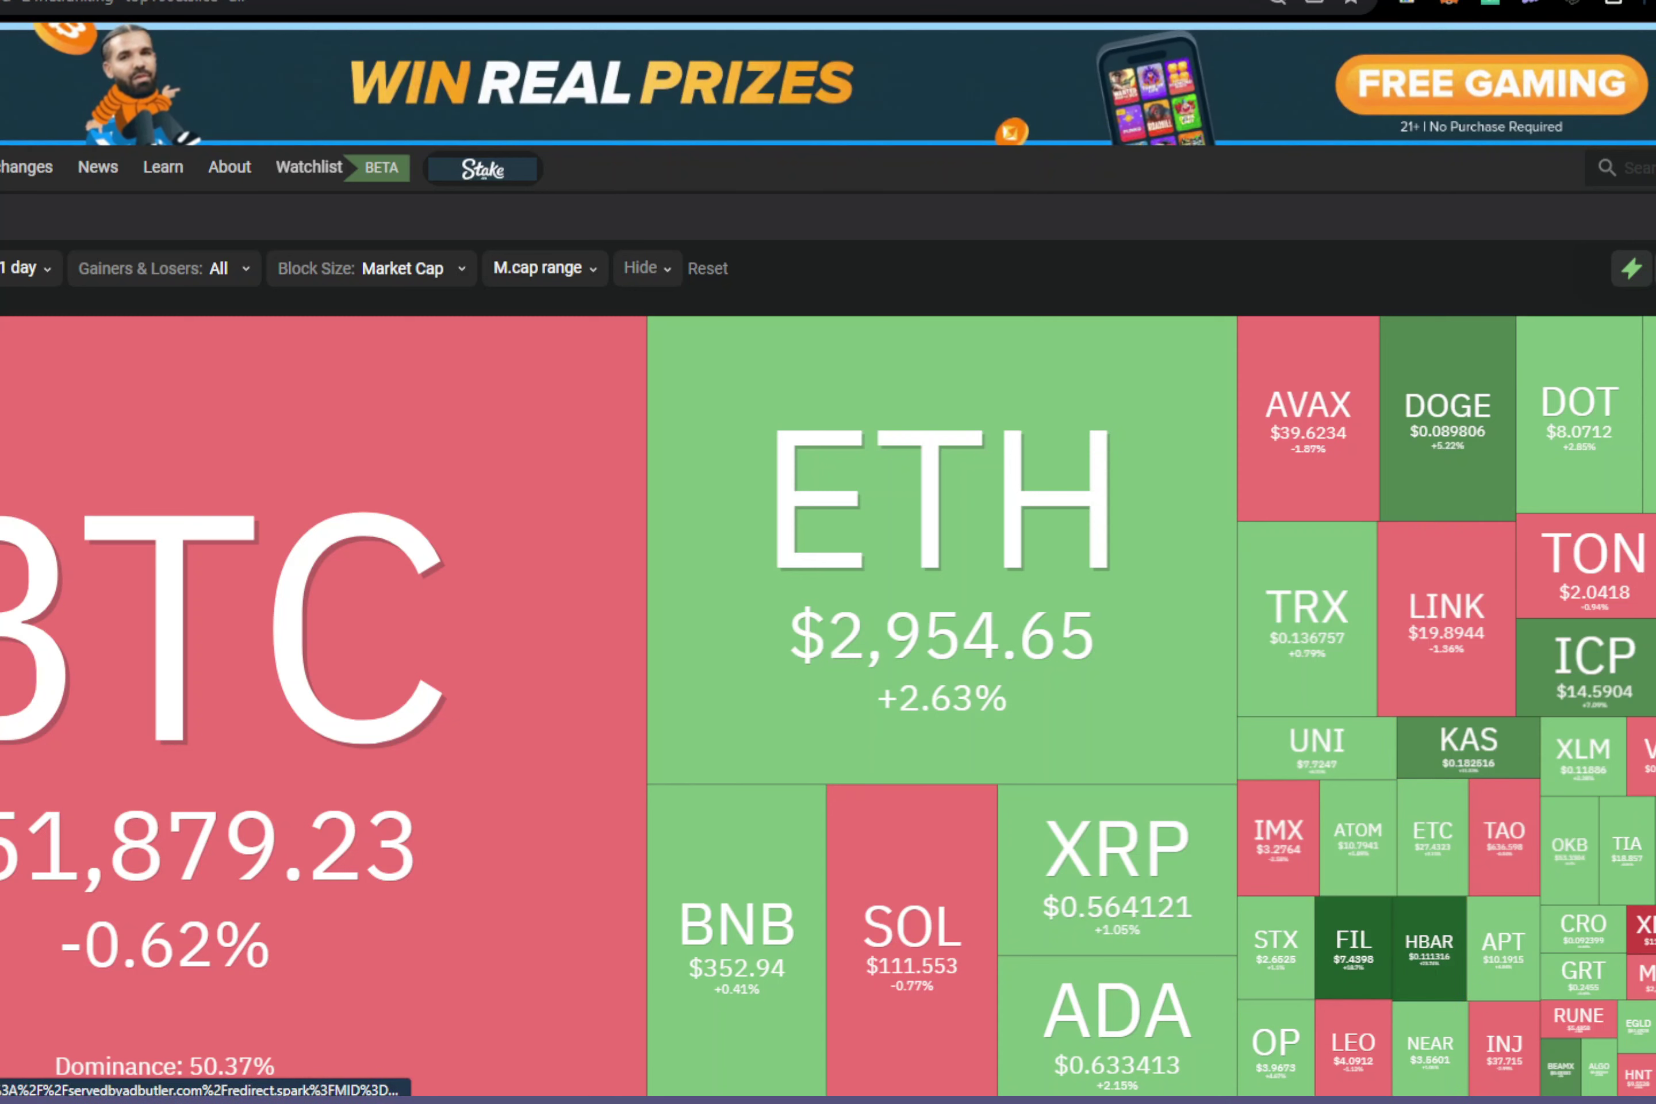
pyautogui.click(940, 4)
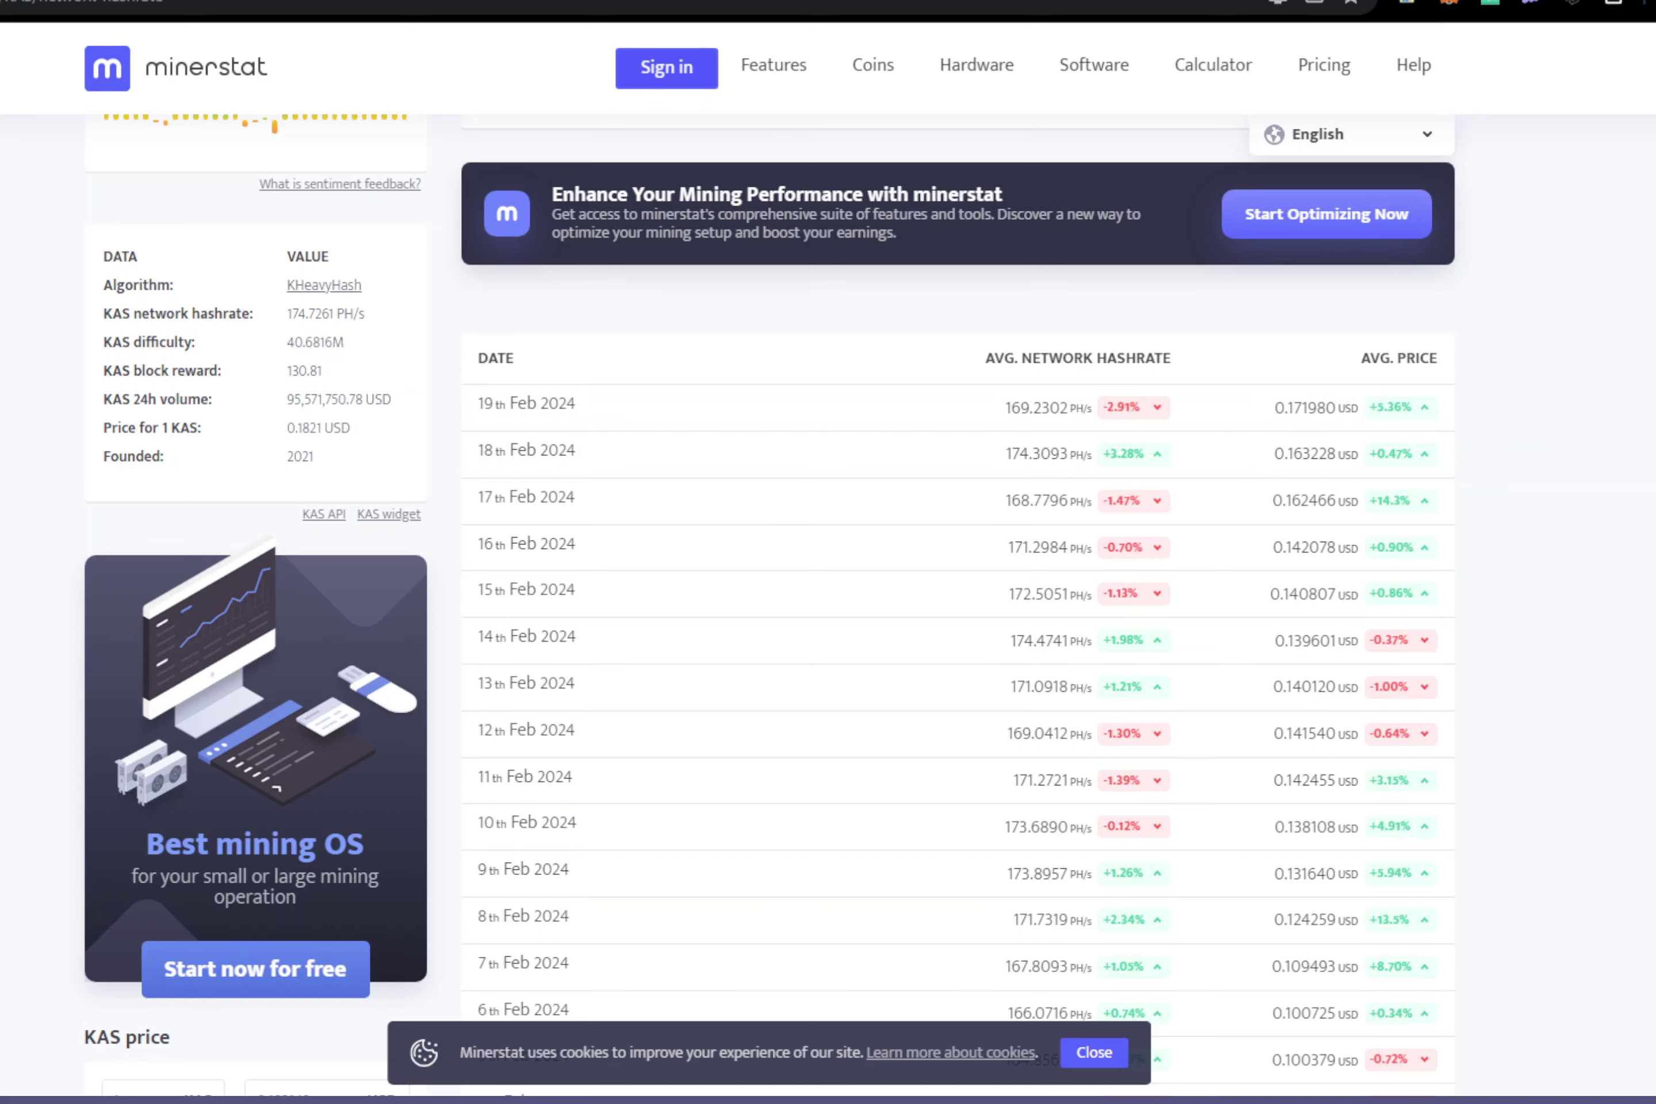
# Switch to the 2Miners Kaspa Hashrate page showing 171.27 PH/s network hashrate
pyautogui.click(869, 5)
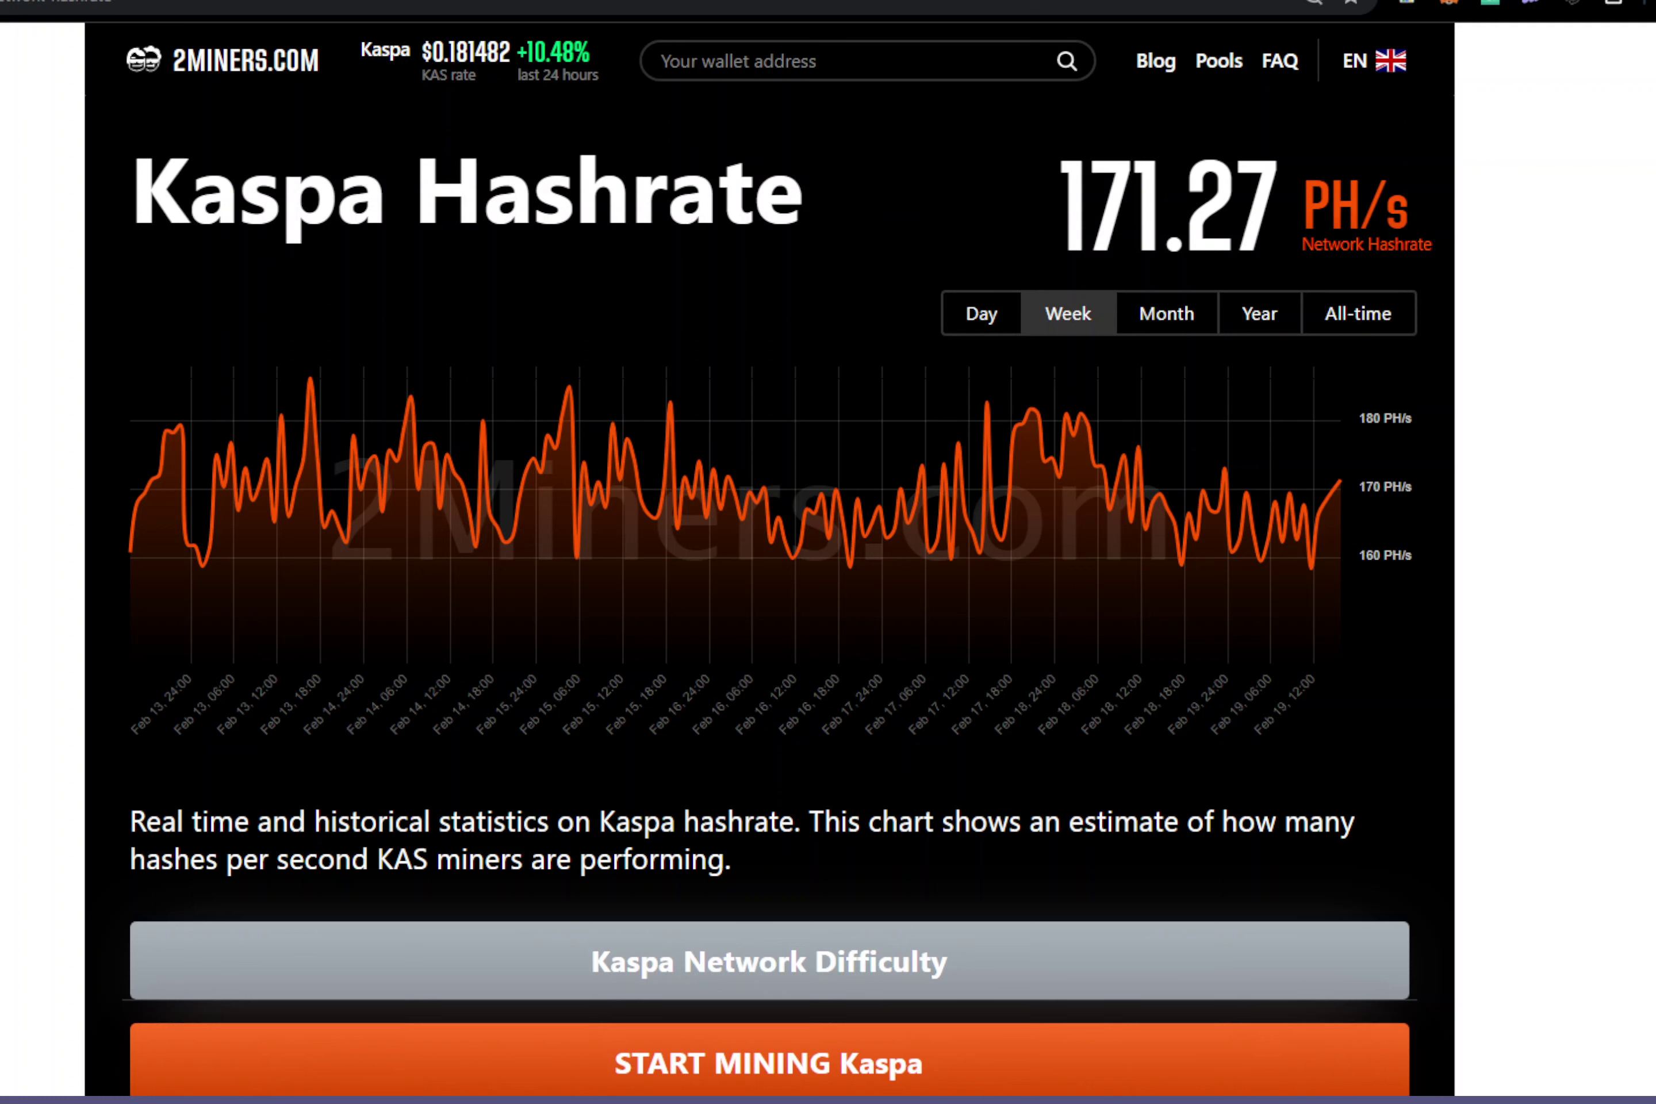
# Review 2Miners' 13–19 Feb Kaspa hashrate chart, then return to the Excel mining workbook
pyautogui.moveTo(940, 4)
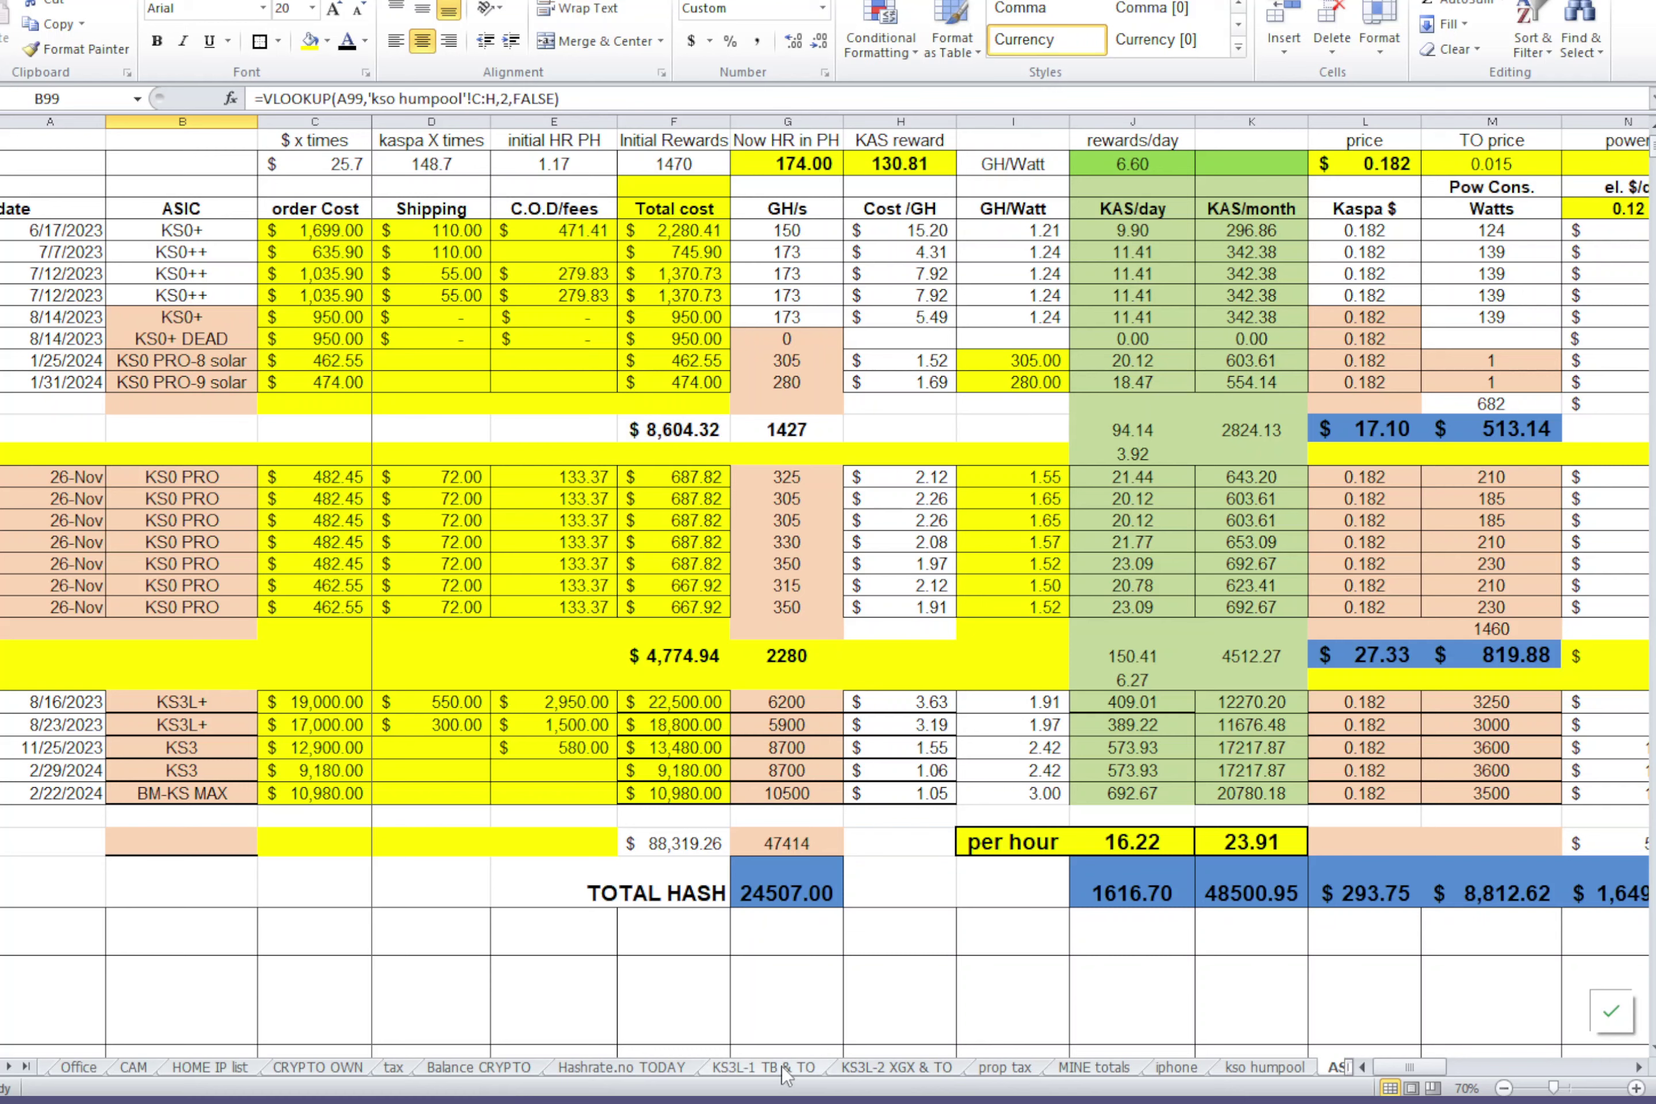
# Step through the workbook's sheets, from kso humpool on to BM-KS MAX
pyautogui.click(1271, 1068)
pyautogui.click(1326, 1069)
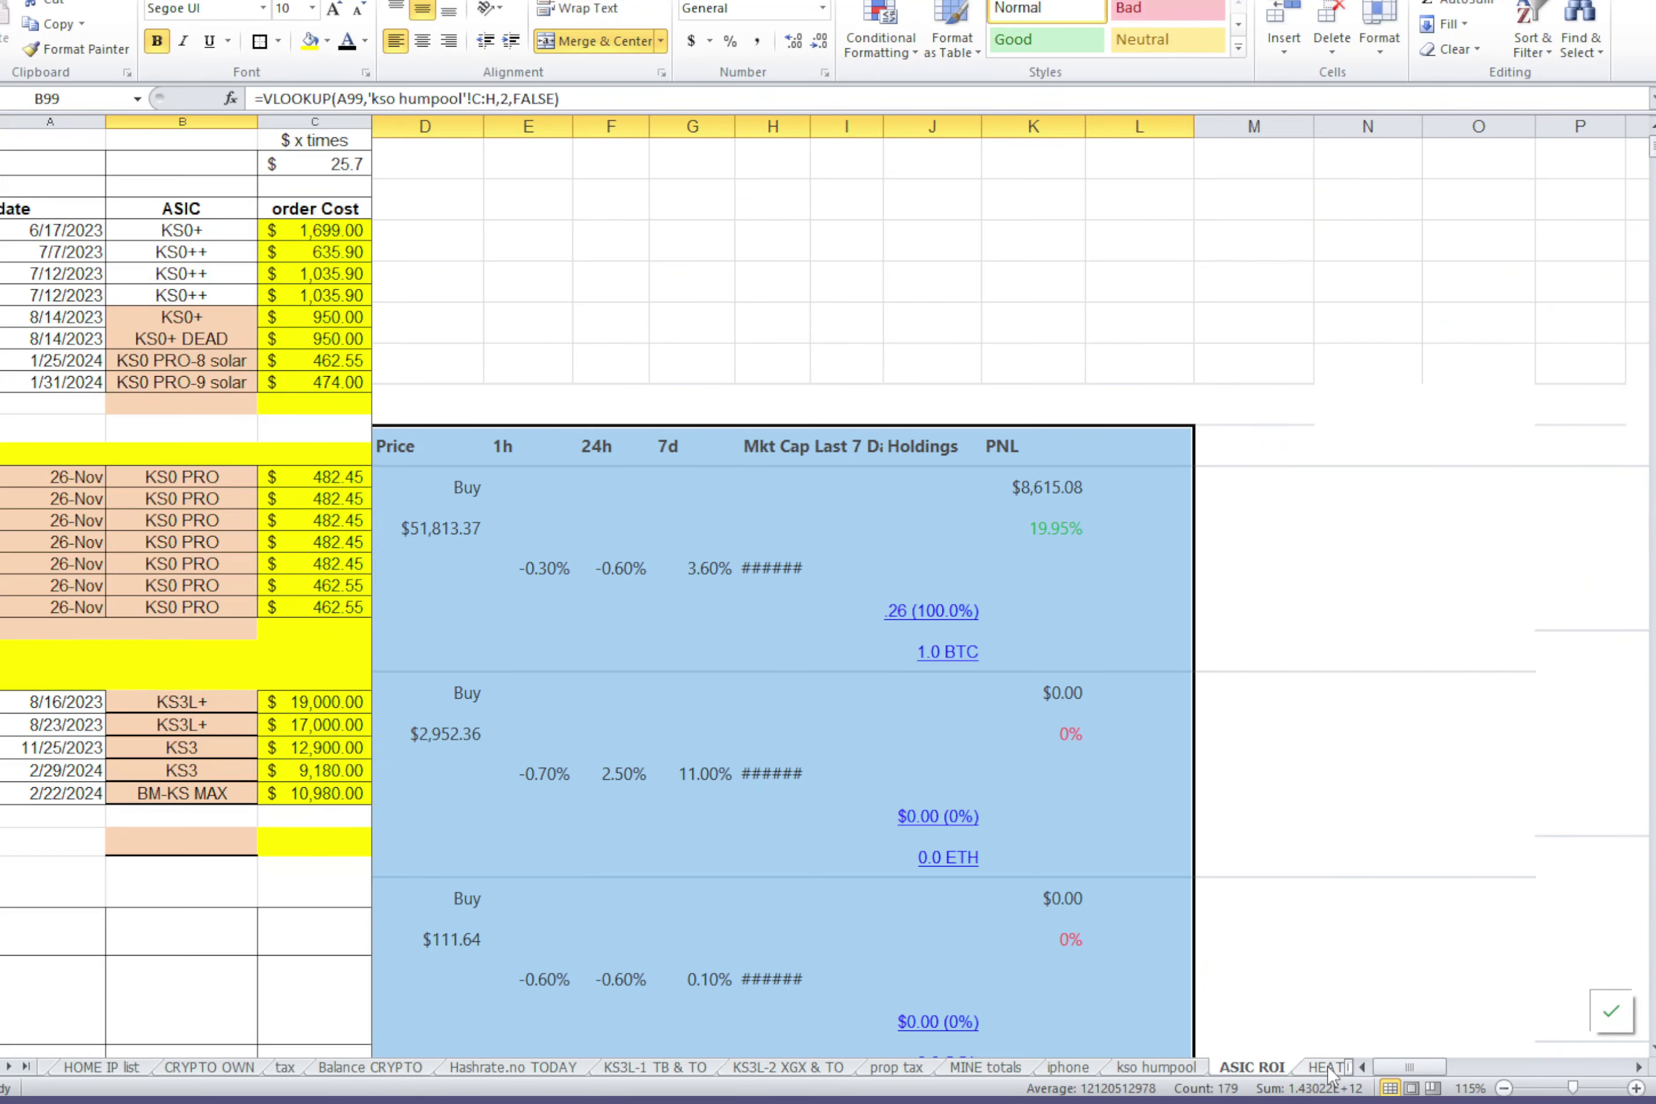
pyautogui.click(1324, 1071)
pyautogui.click(1326, 1069)
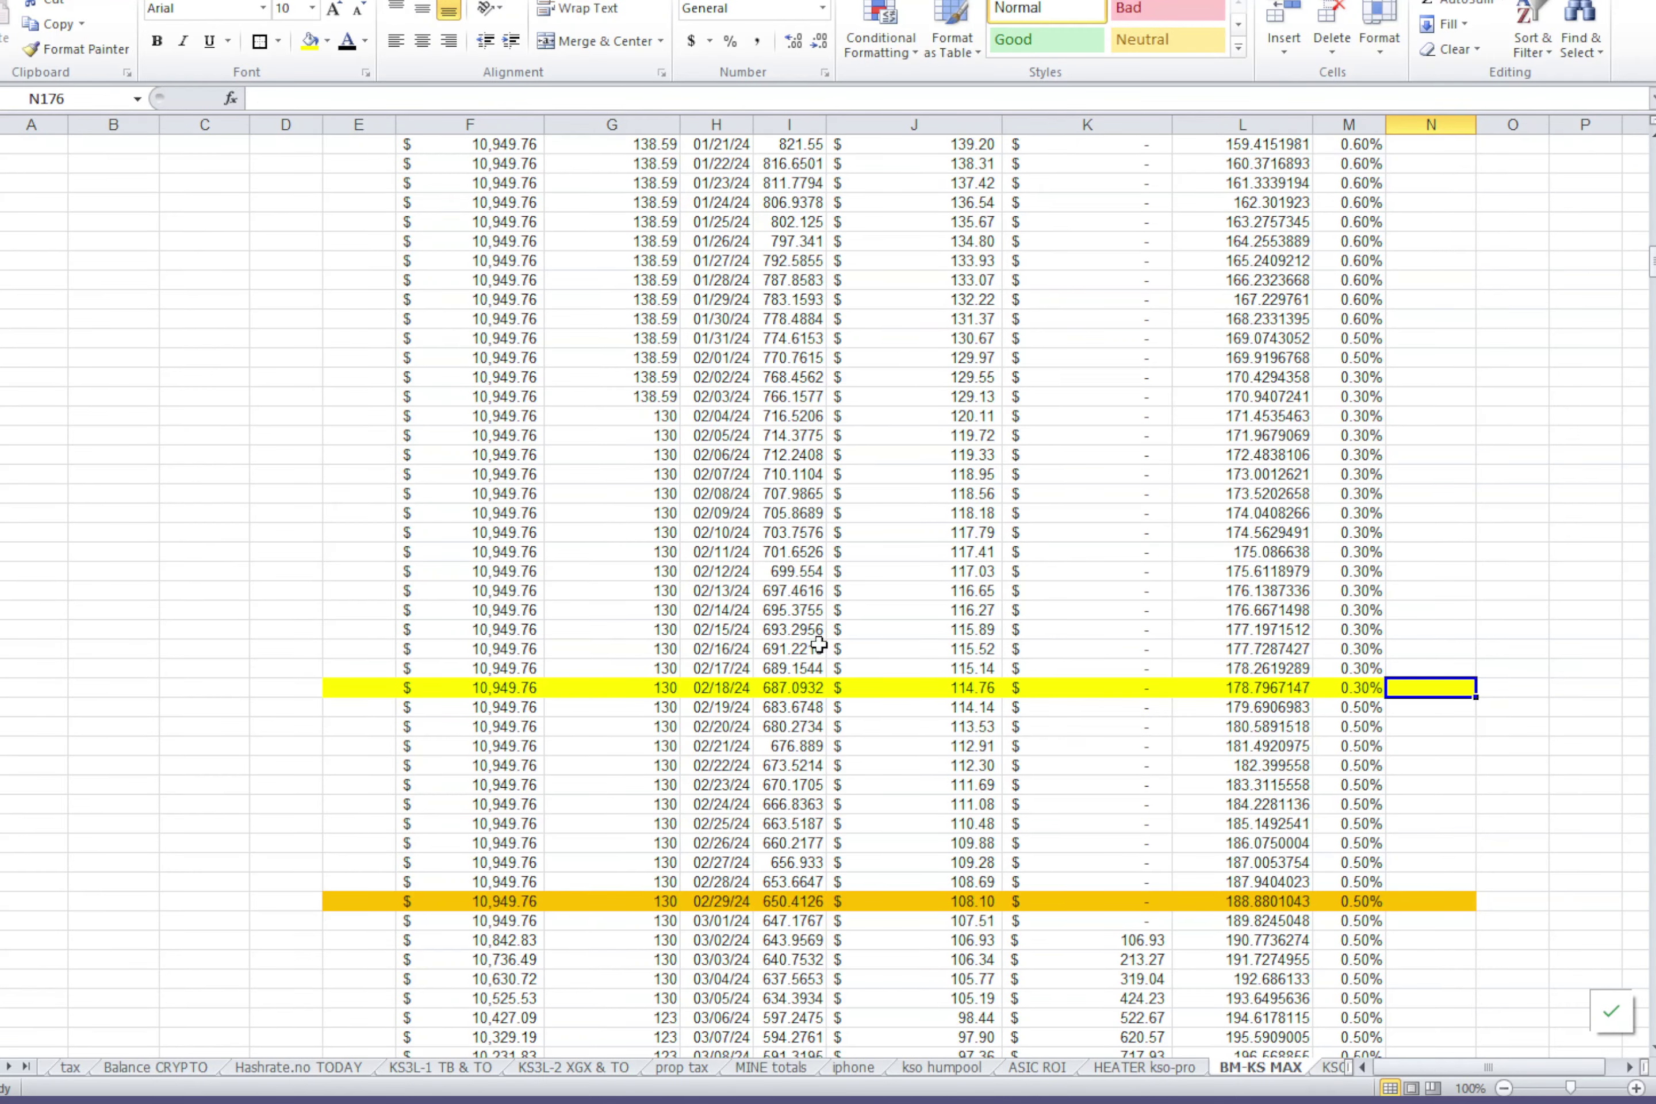
# Inspect the 02/18/24 date formula, the cumulative formulas in K177:M177, and L188–L189
pyautogui.click(702, 691)
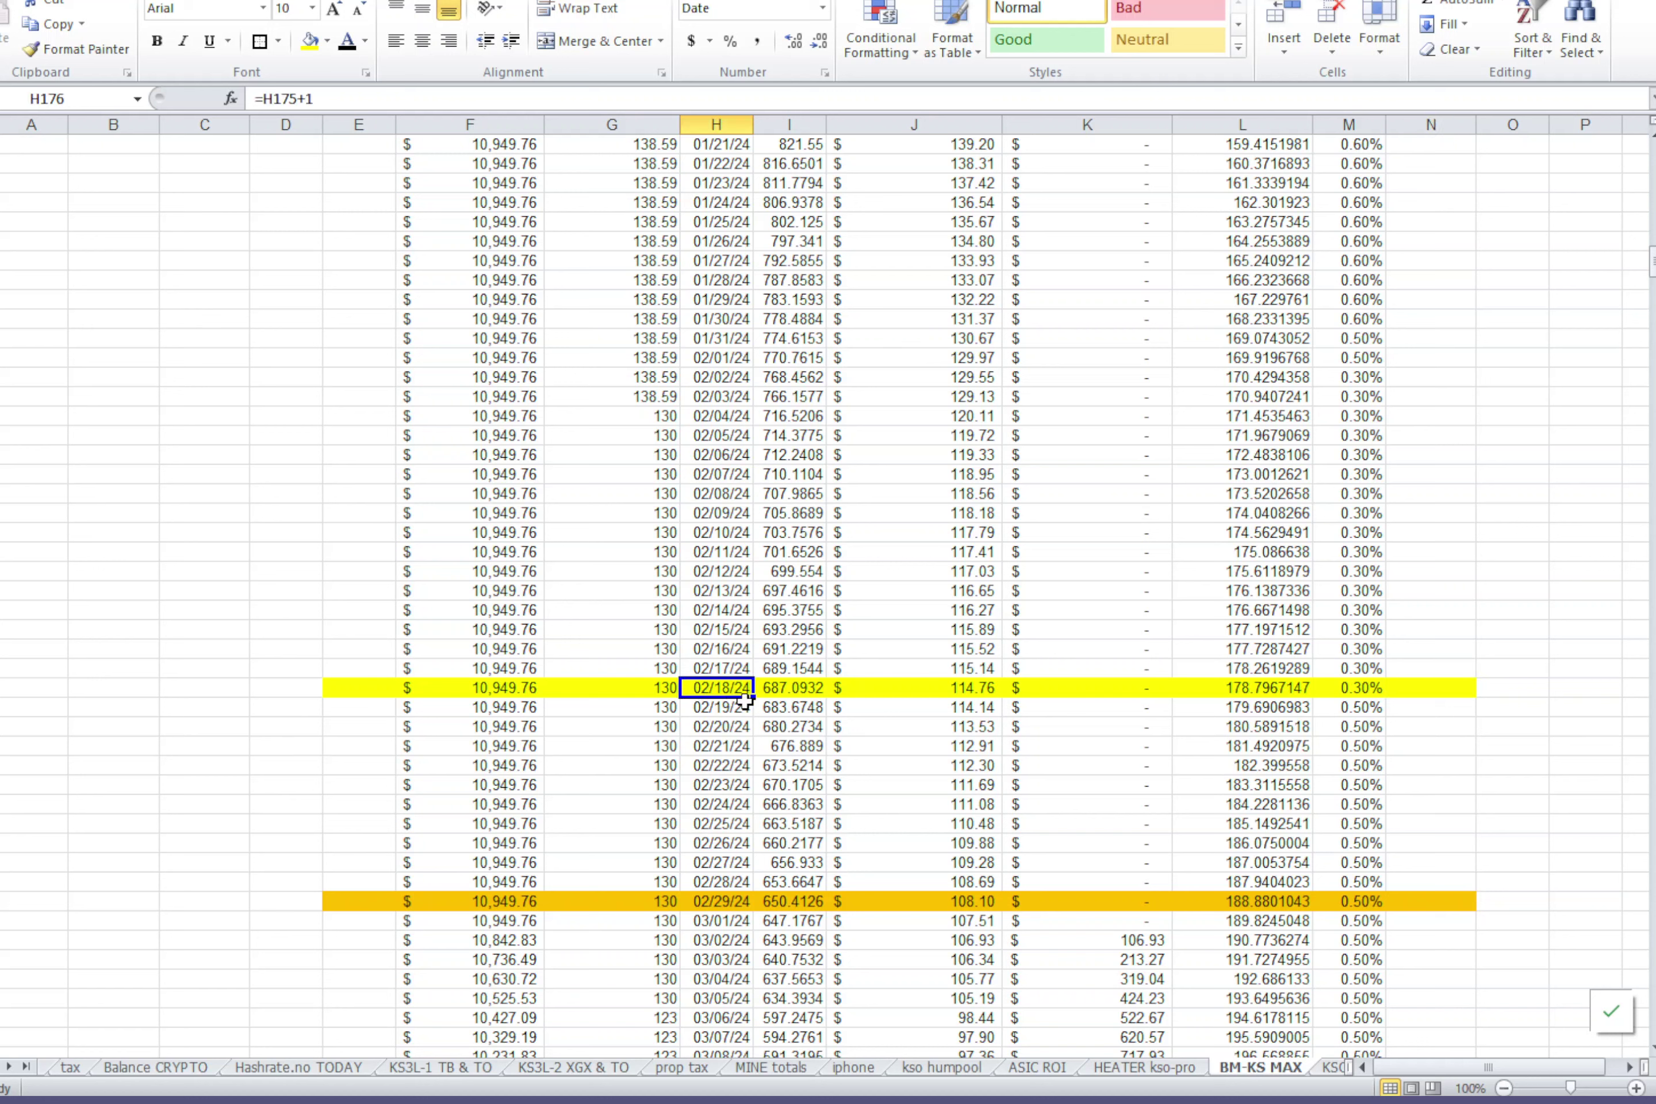
pyautogui.click(1290, 712)
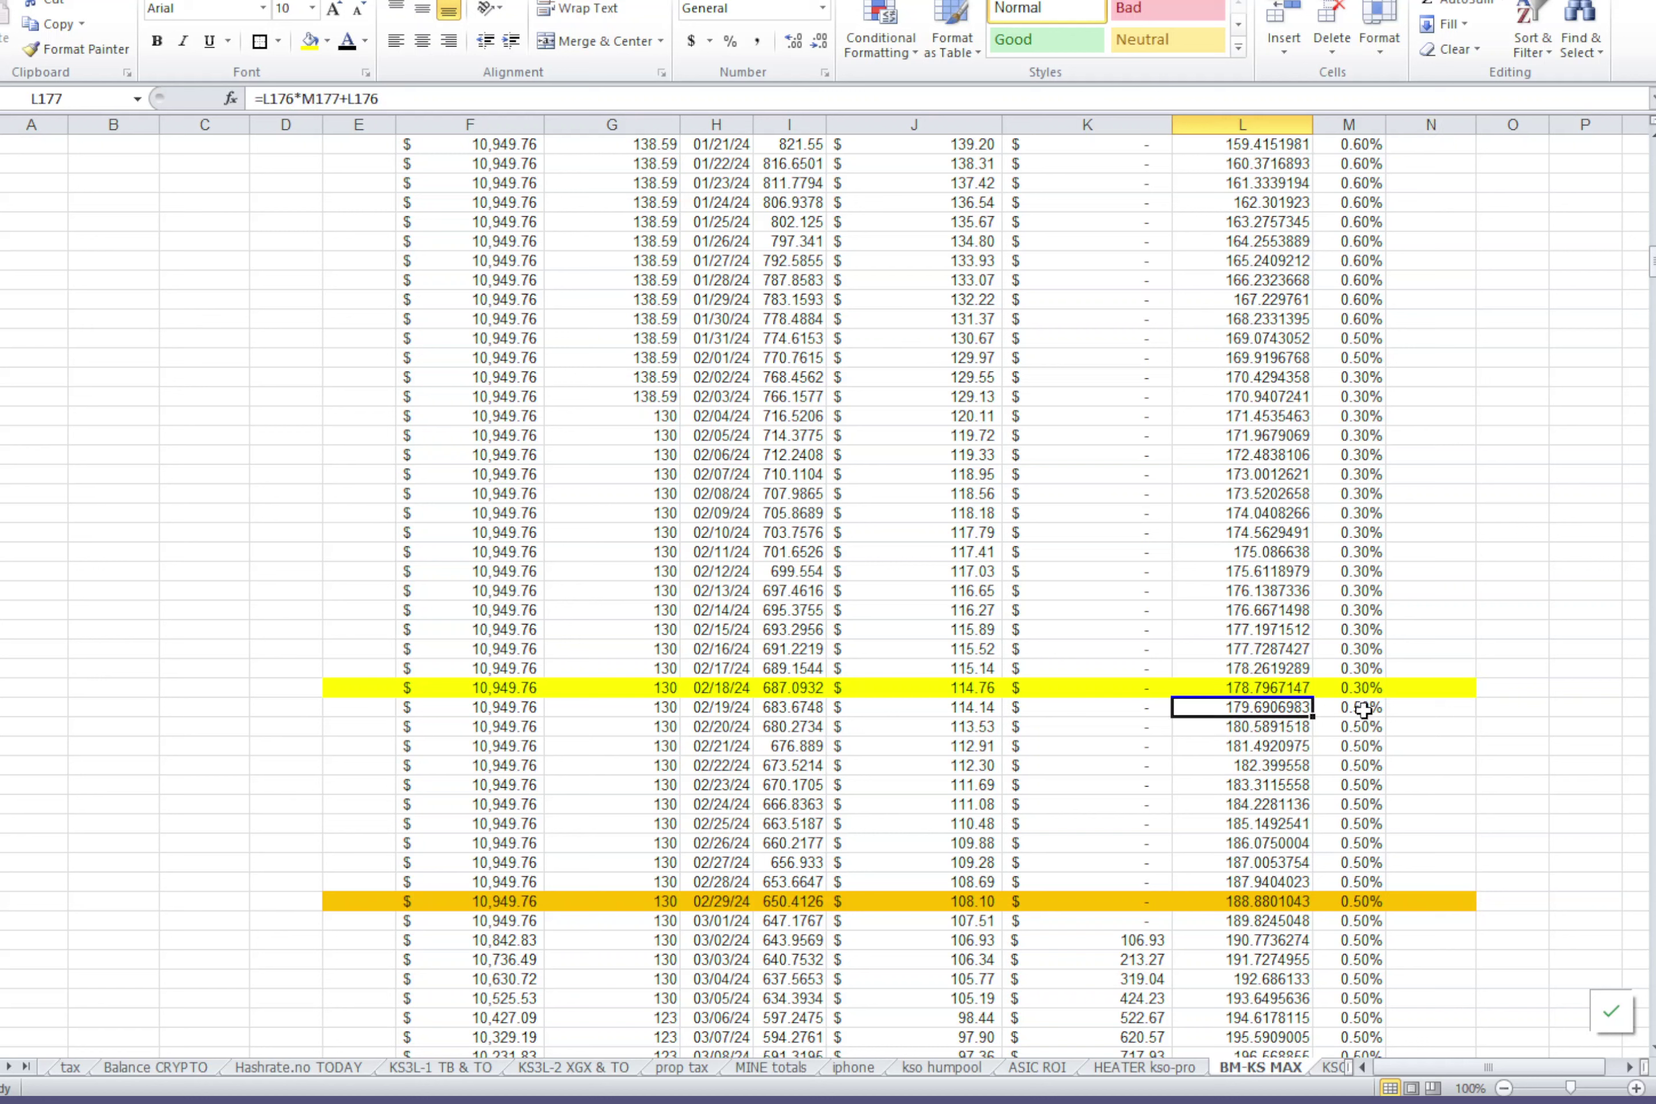
pyautogui.moveTo(1372, 710); pyautogui.dragTo(1155, 715)
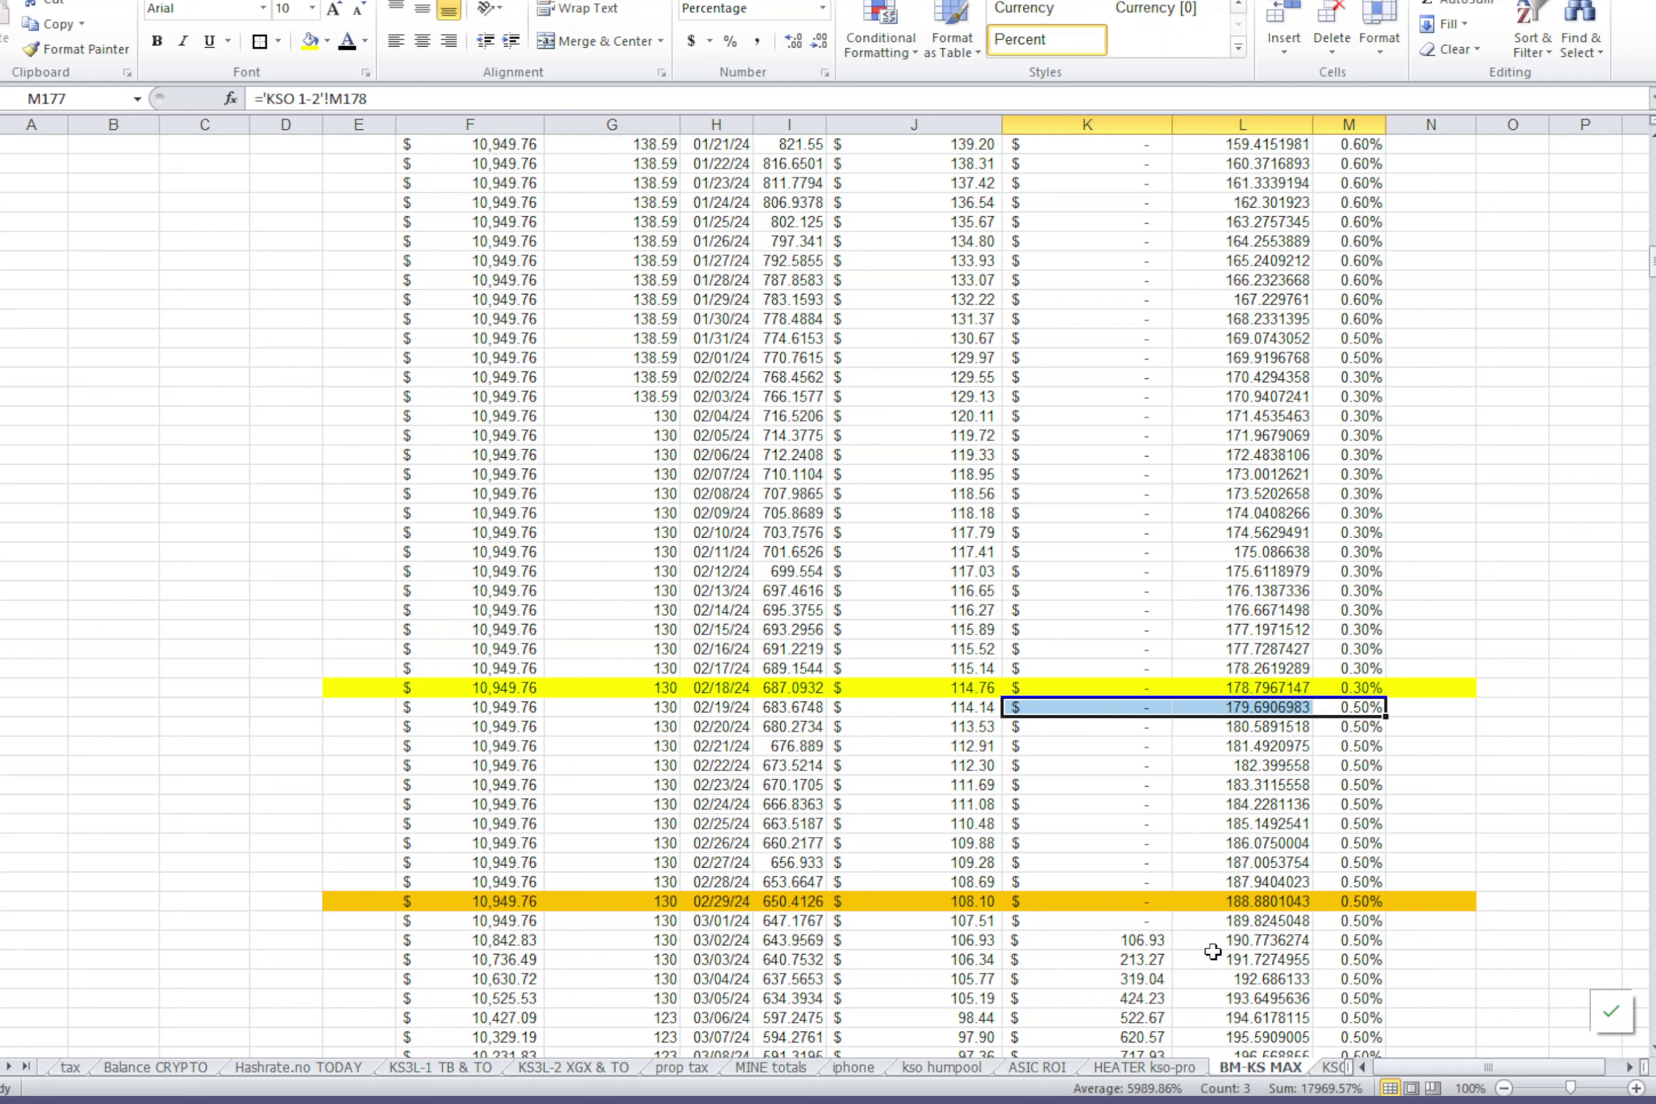
pyautogui.click(1236, 922)
pyautogui.click(1253, 940)
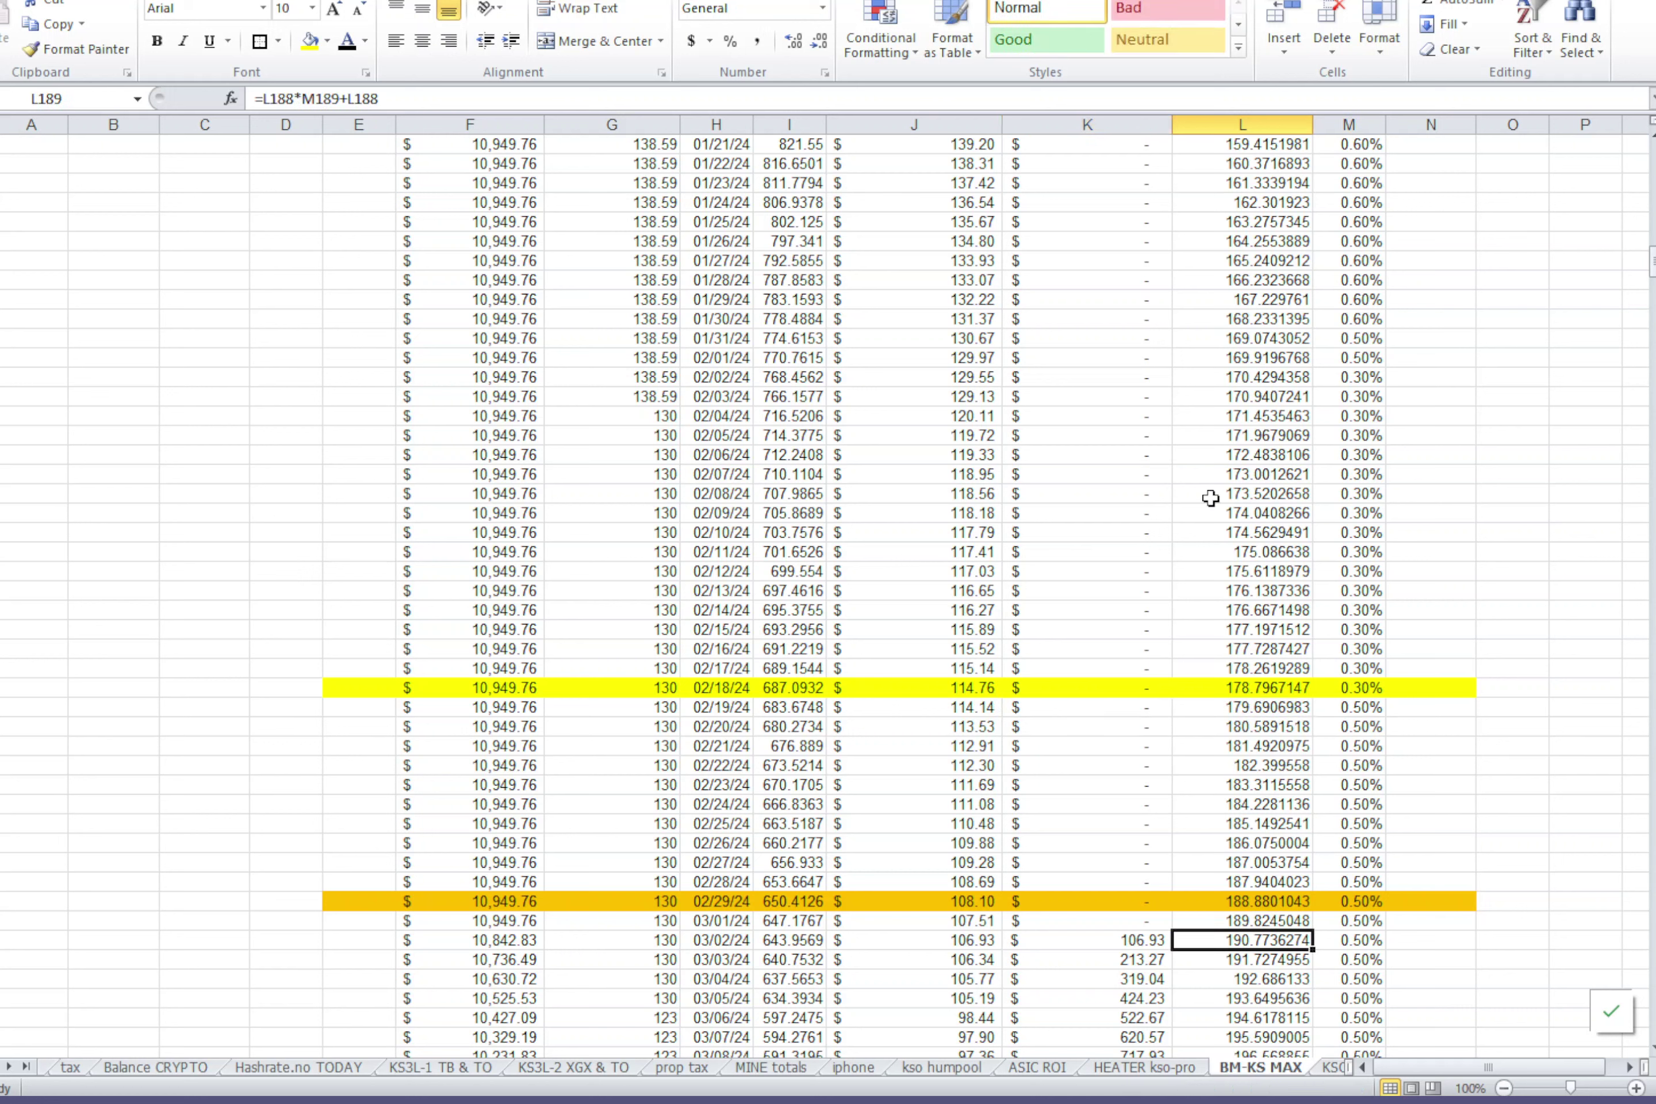
# Glance at kas.fyi's Kaspa dashboard, then reload ASIC Miner Value's profitability list, resubmitting the form
pyautogui.hotkey('alt', 'Tab')
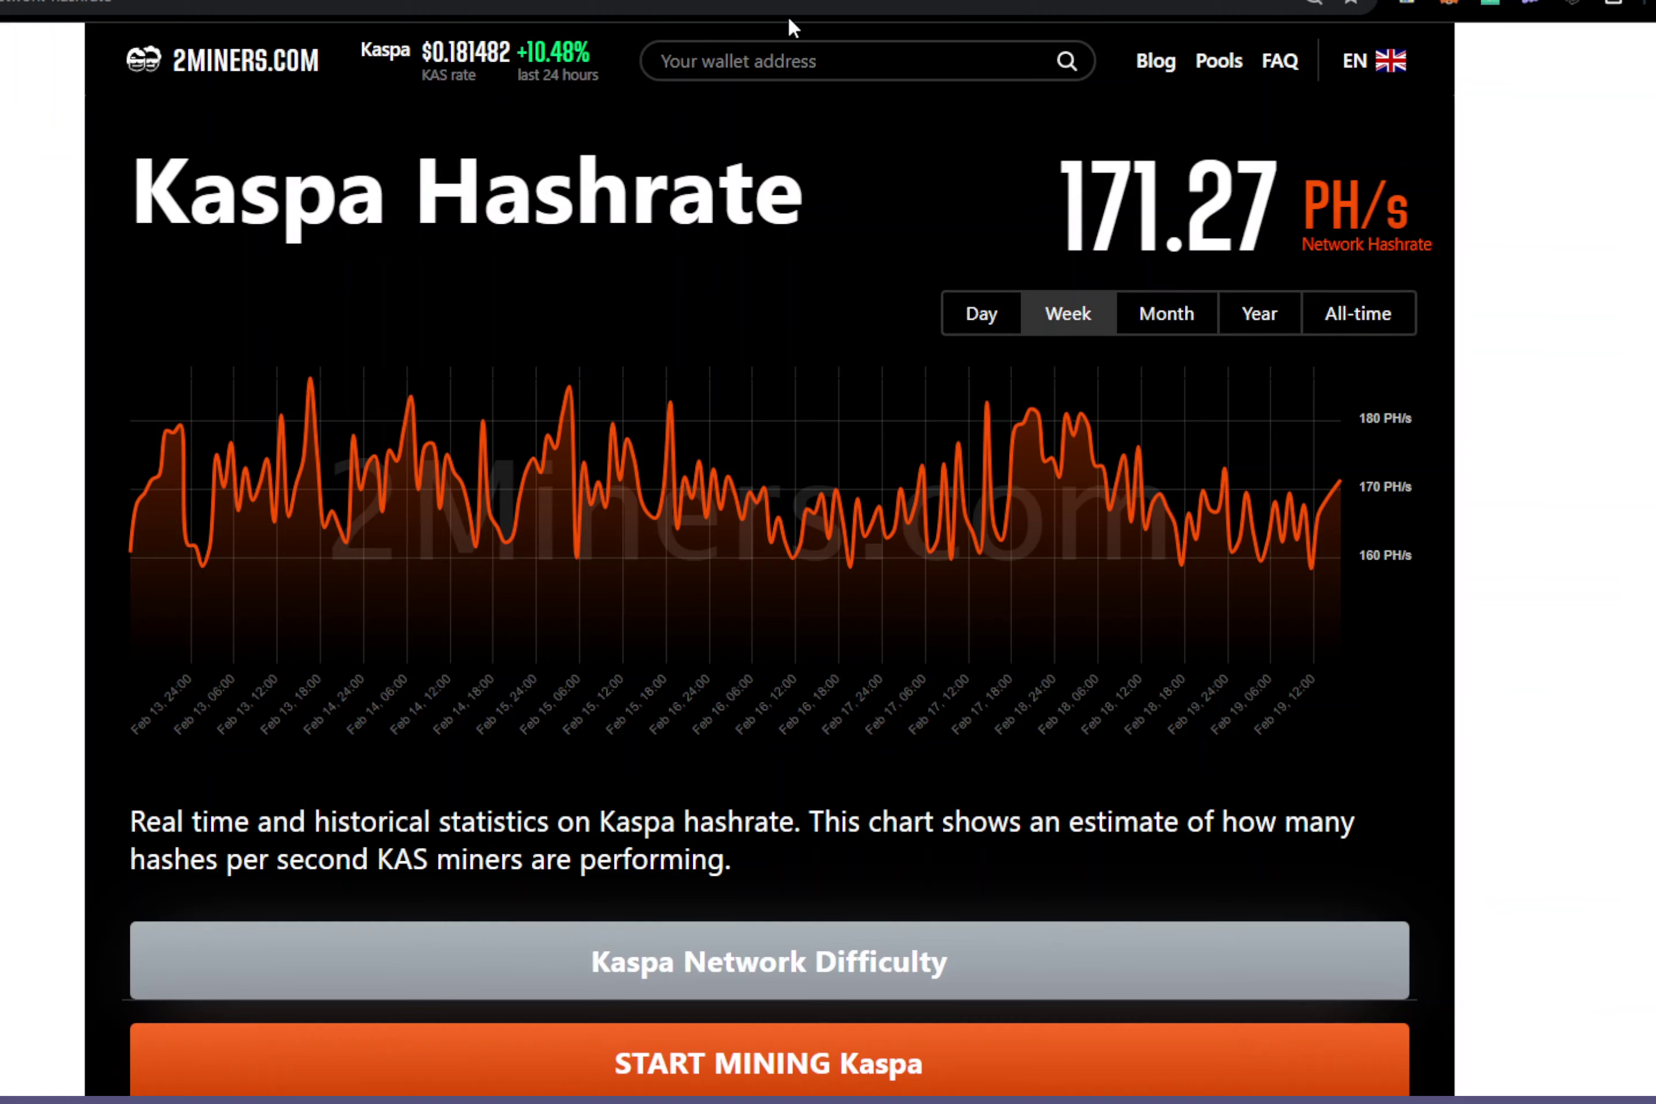
pyautogui.moveTo(1389, 4)
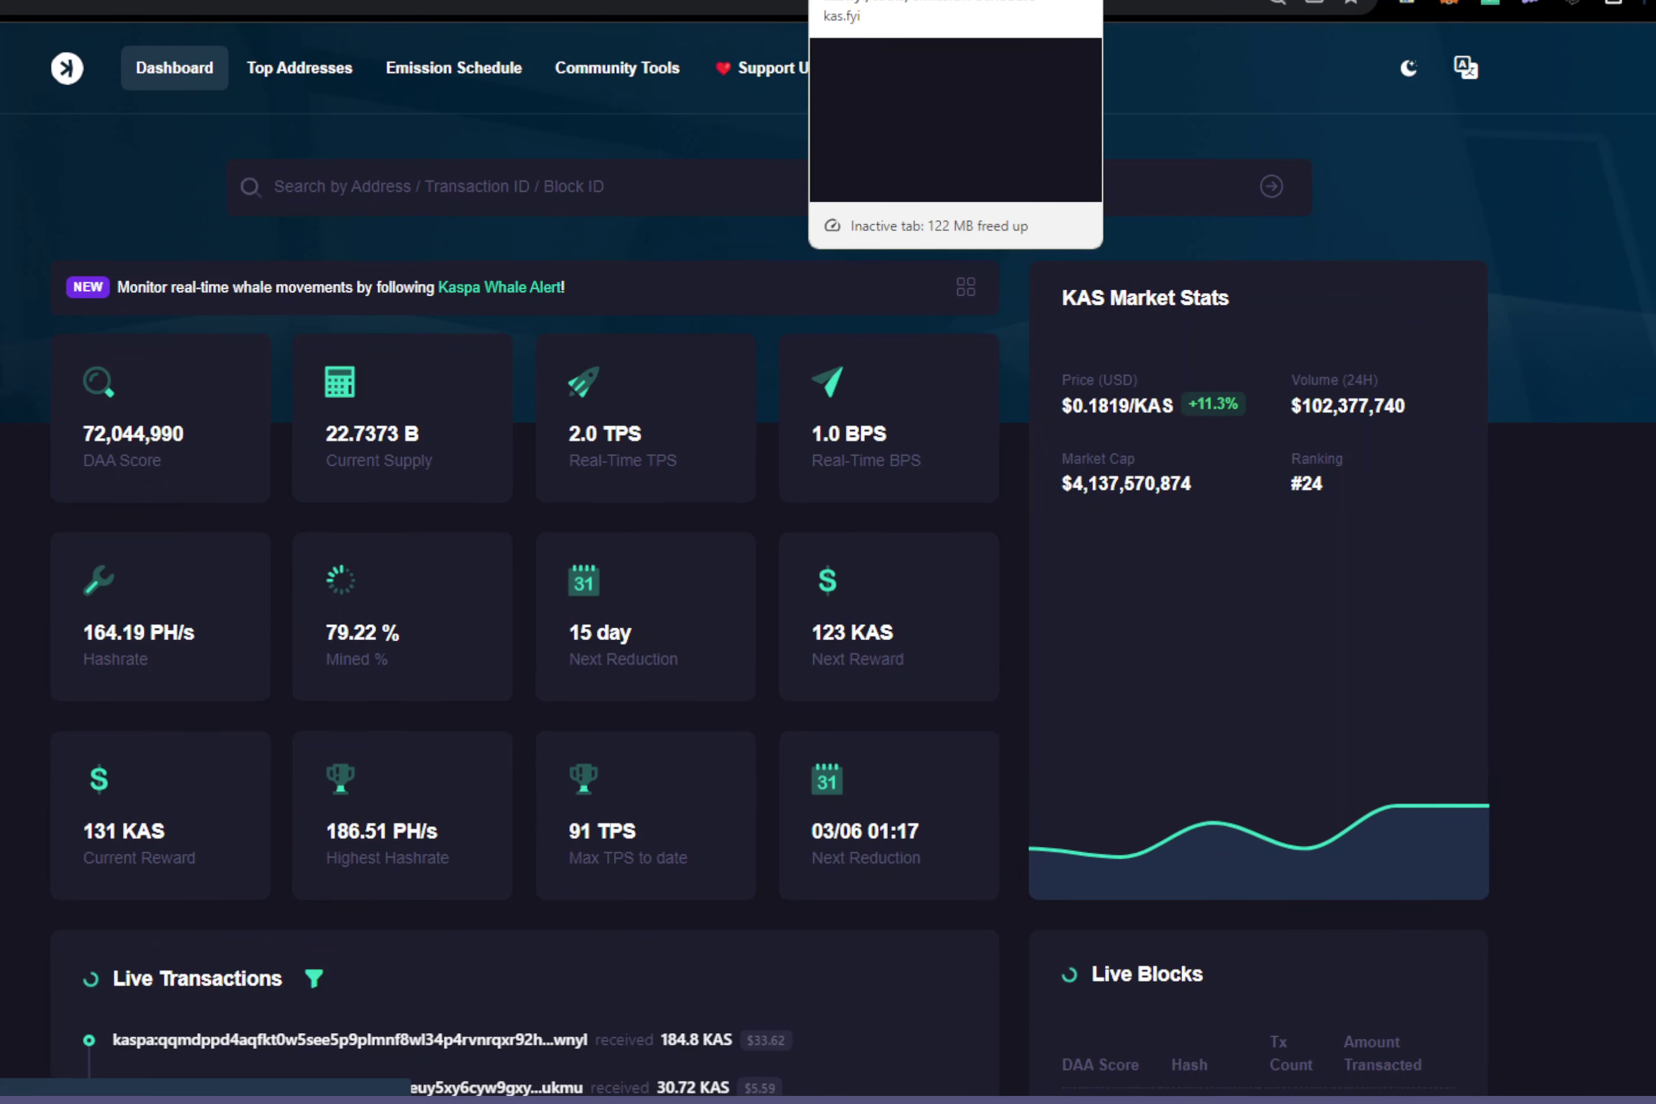
pyautogui.click(641, 2)
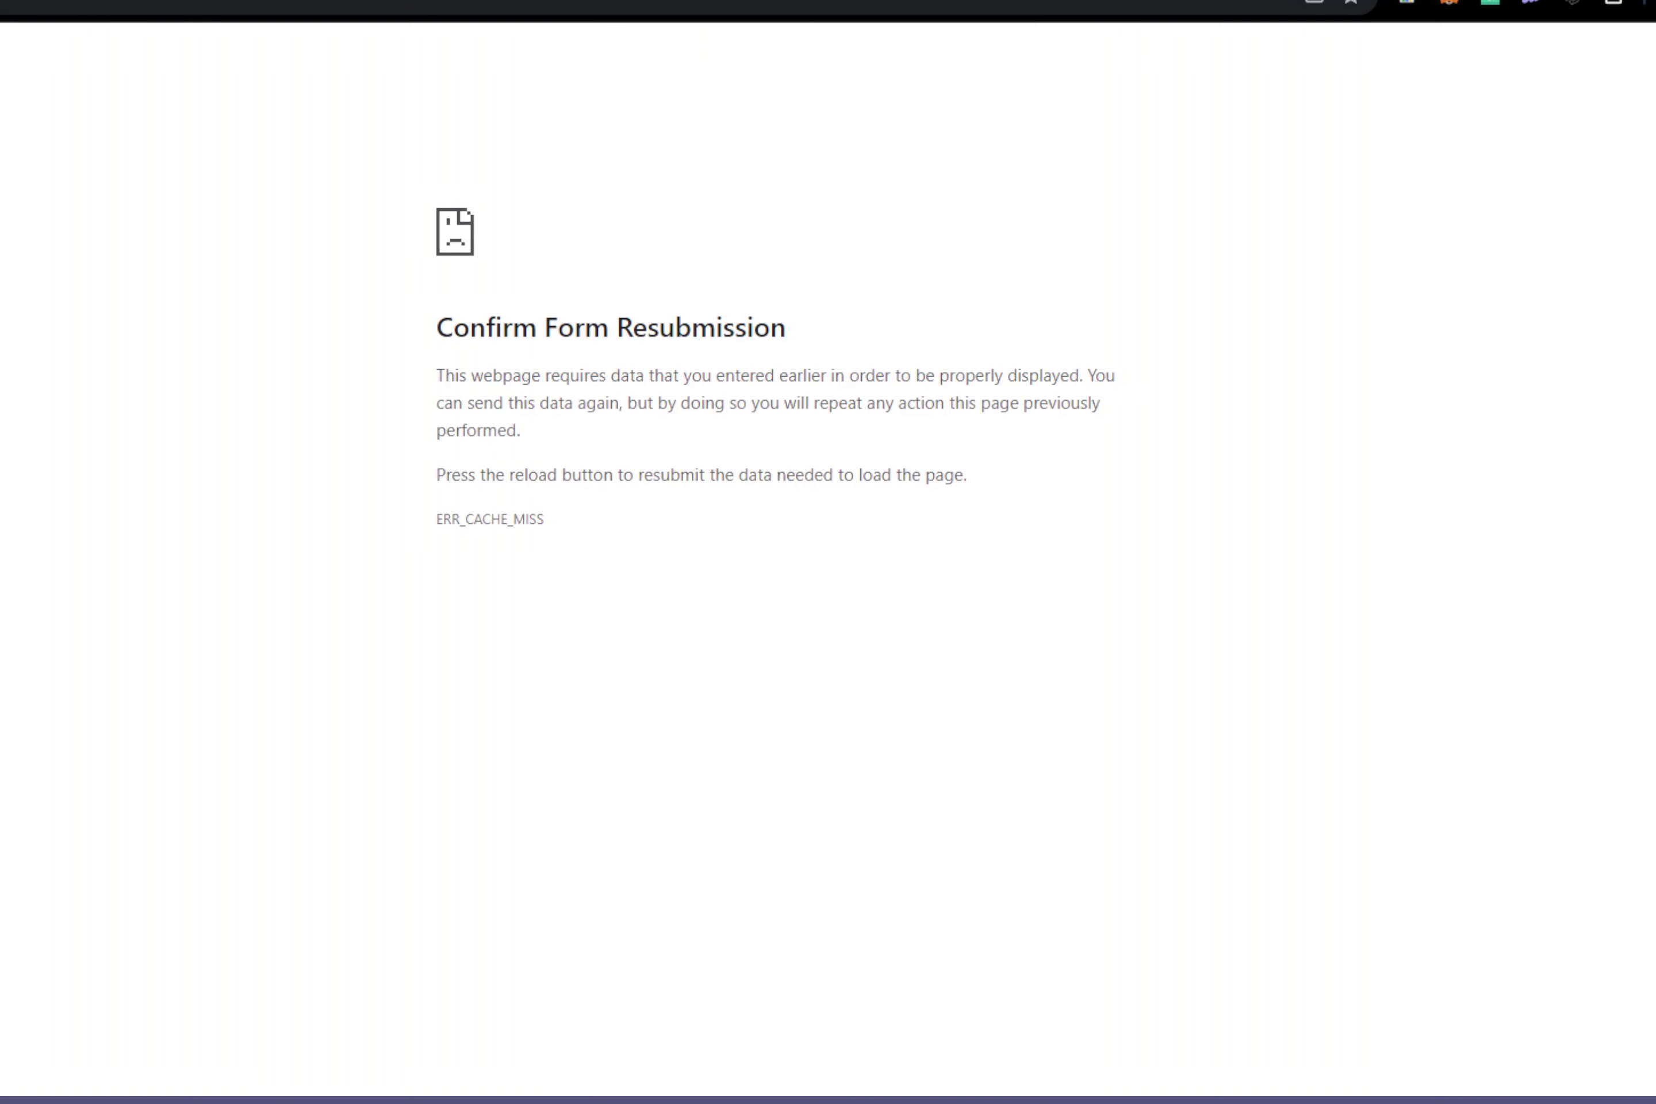
pyautogui.press('F5')
pyautogui.click(837, 202)
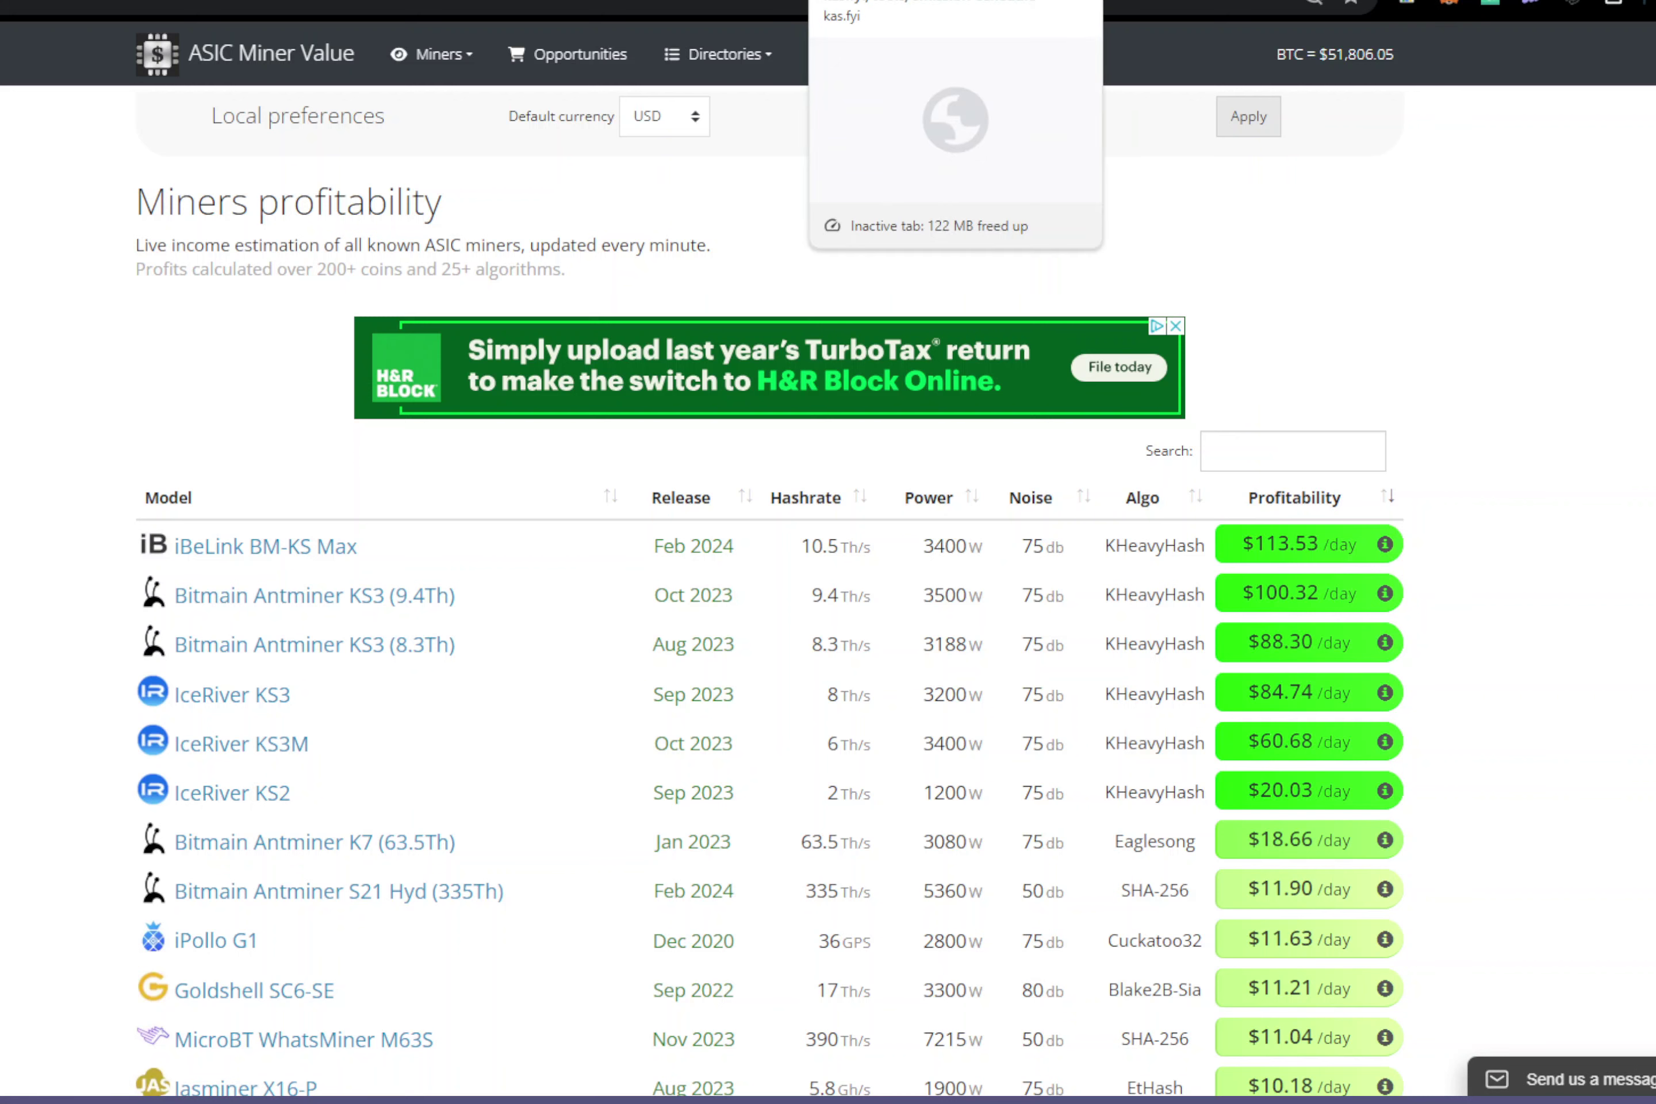
# Open kas.fyi's Emission Schedule, showing the reward dropping from 126 to 119 KAS
pyautogui.click(897, 3)
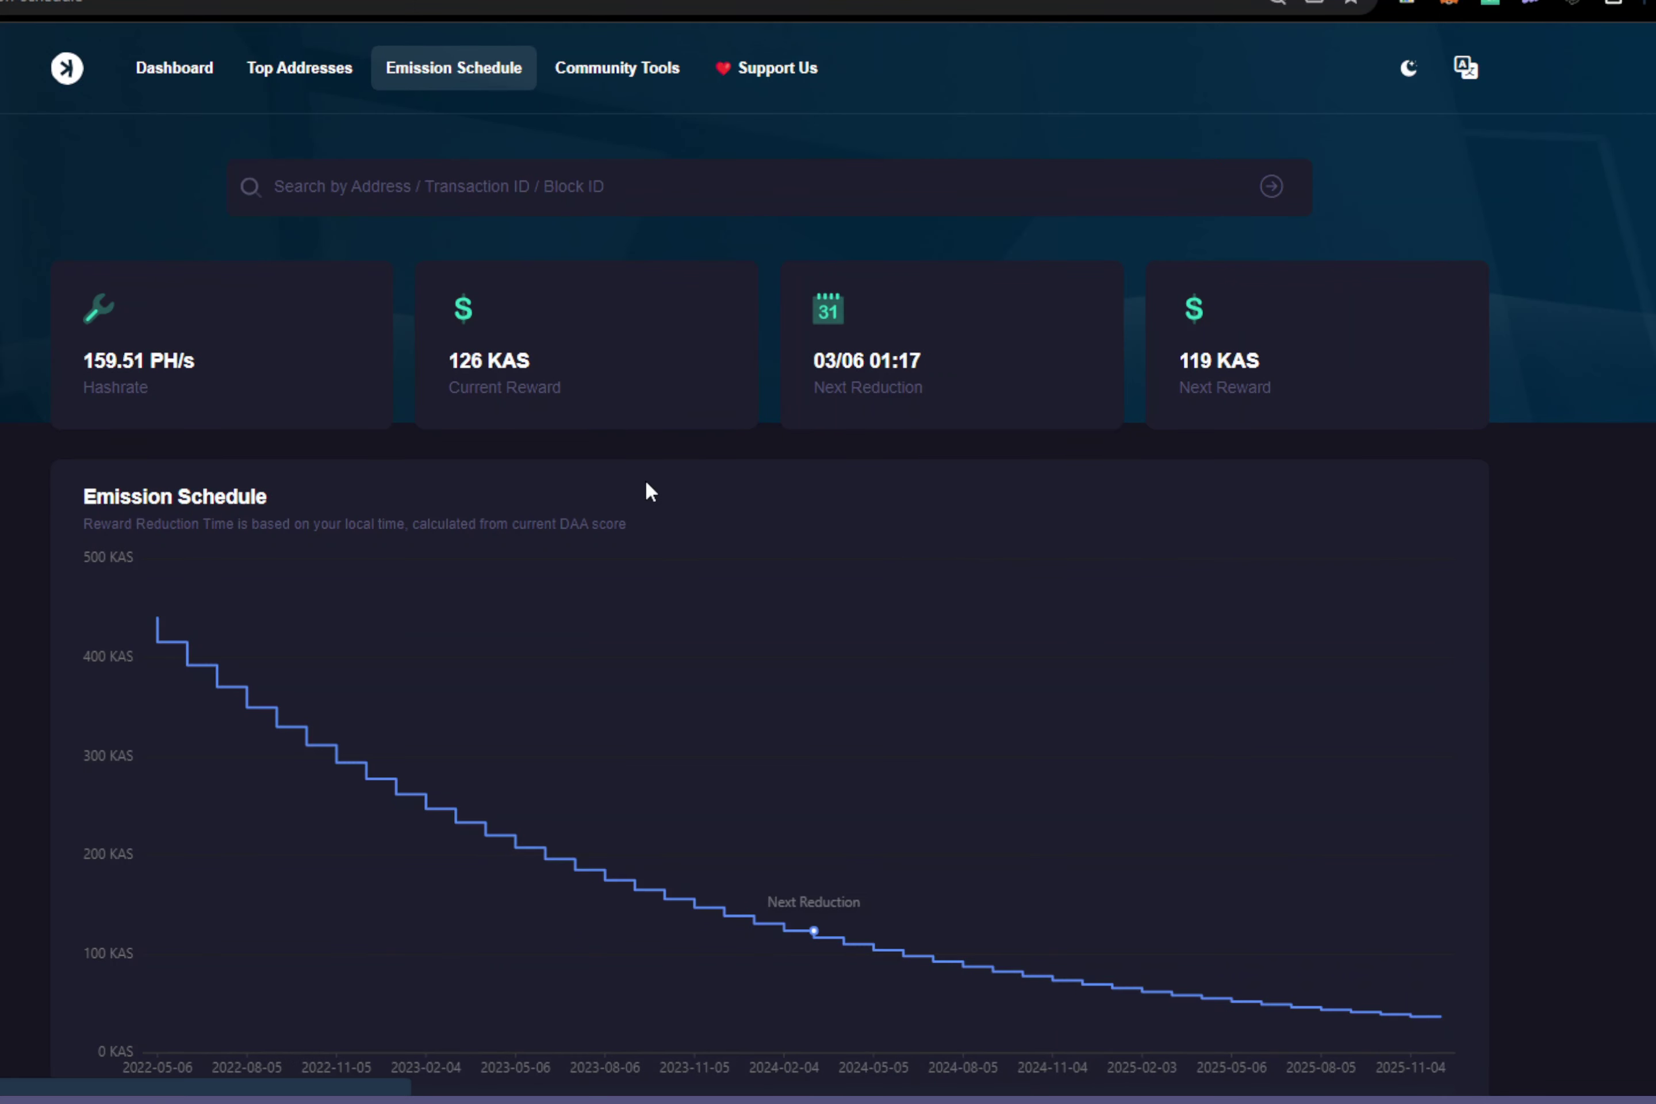
# Replace the calculator's Machine Cost 750 with 10500, then go back to ASIC Miner Value
pyautogui.moveTo(635, 77)
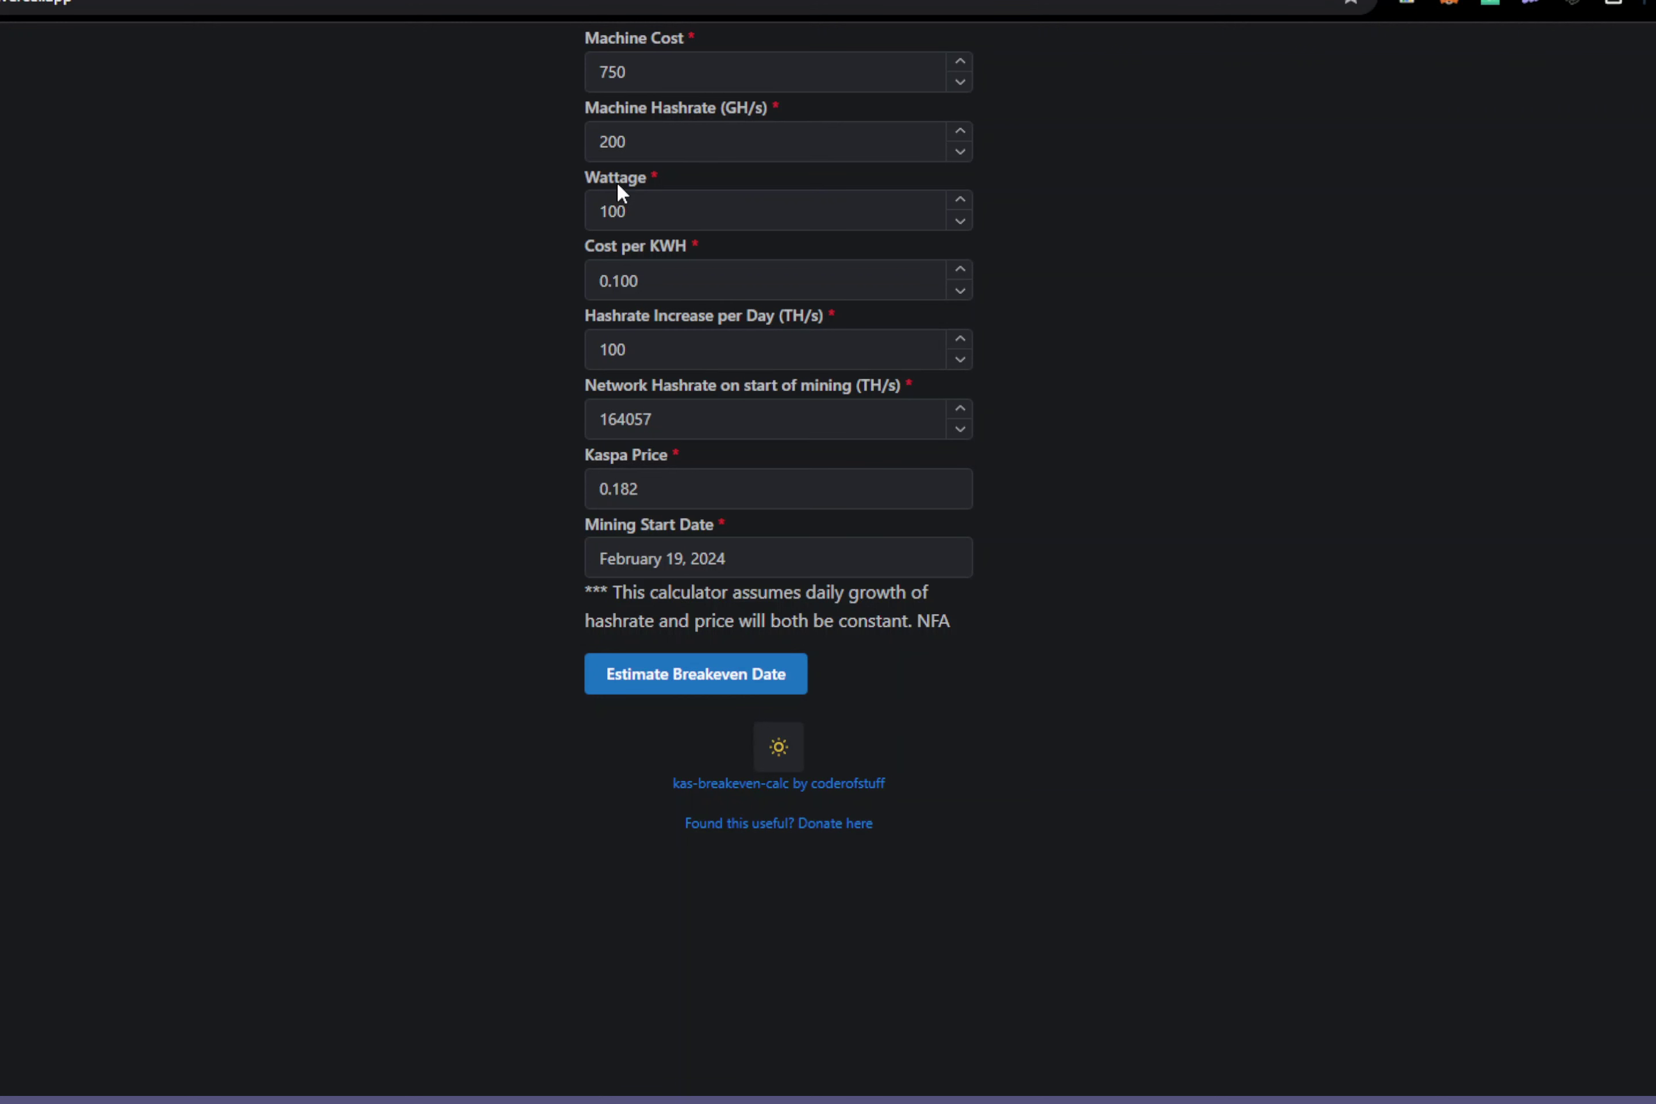
pyautogui.doubleClick(650, 71)
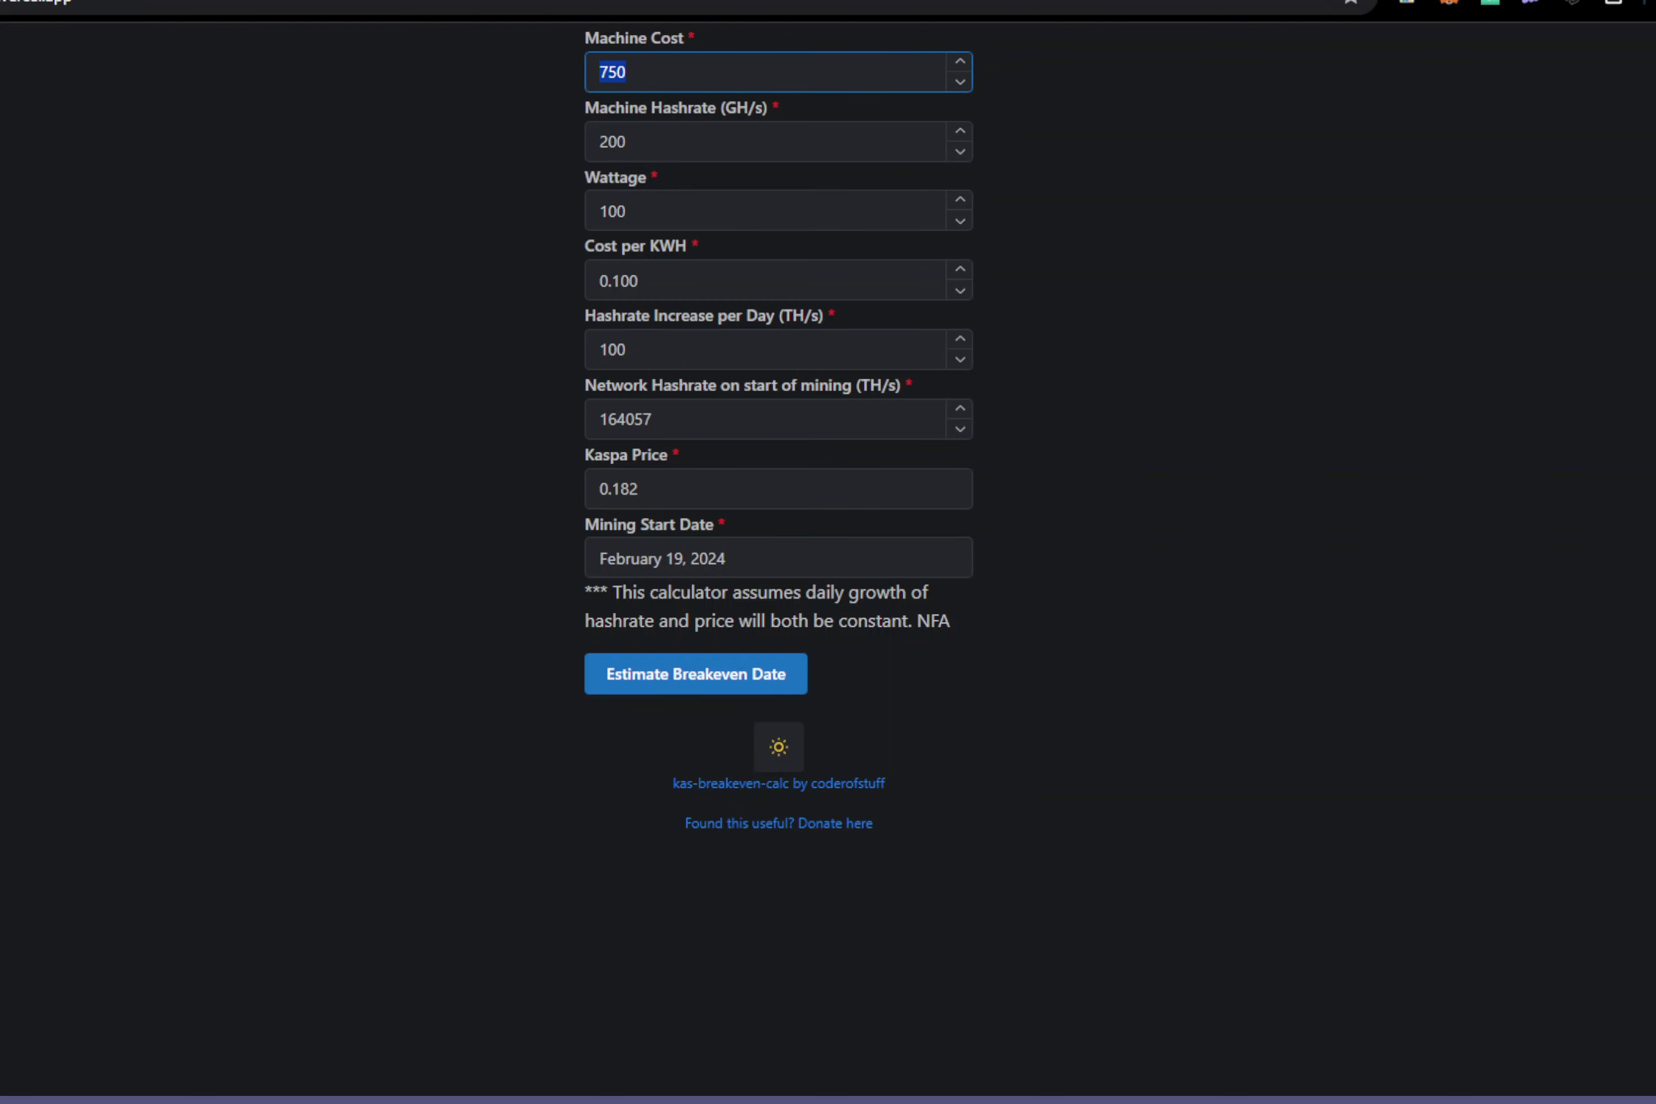
pyautogui.write('10500')
pyautogui.hotkey('ctrl', 'Tab')
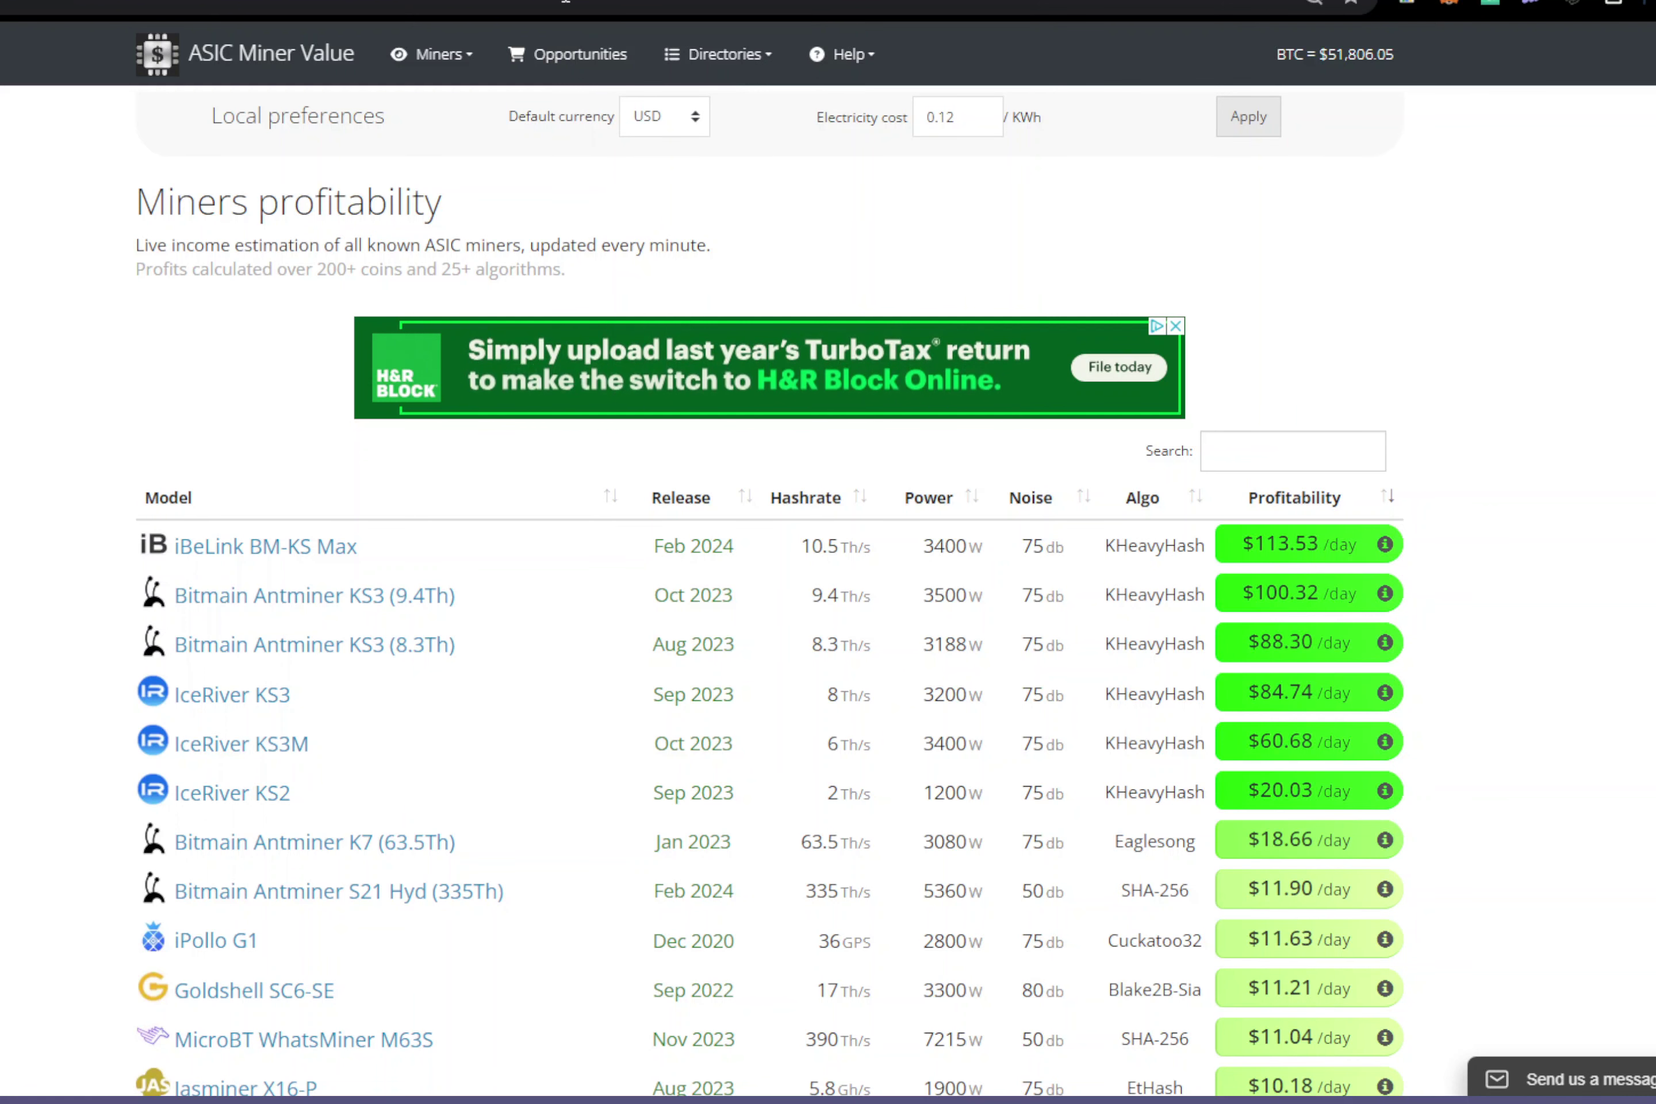
# Open the iBeLink BM-KS Max page and review its vendor prices and 10.5Th/s, 3400W specs
pyautogui.click(242, 560)
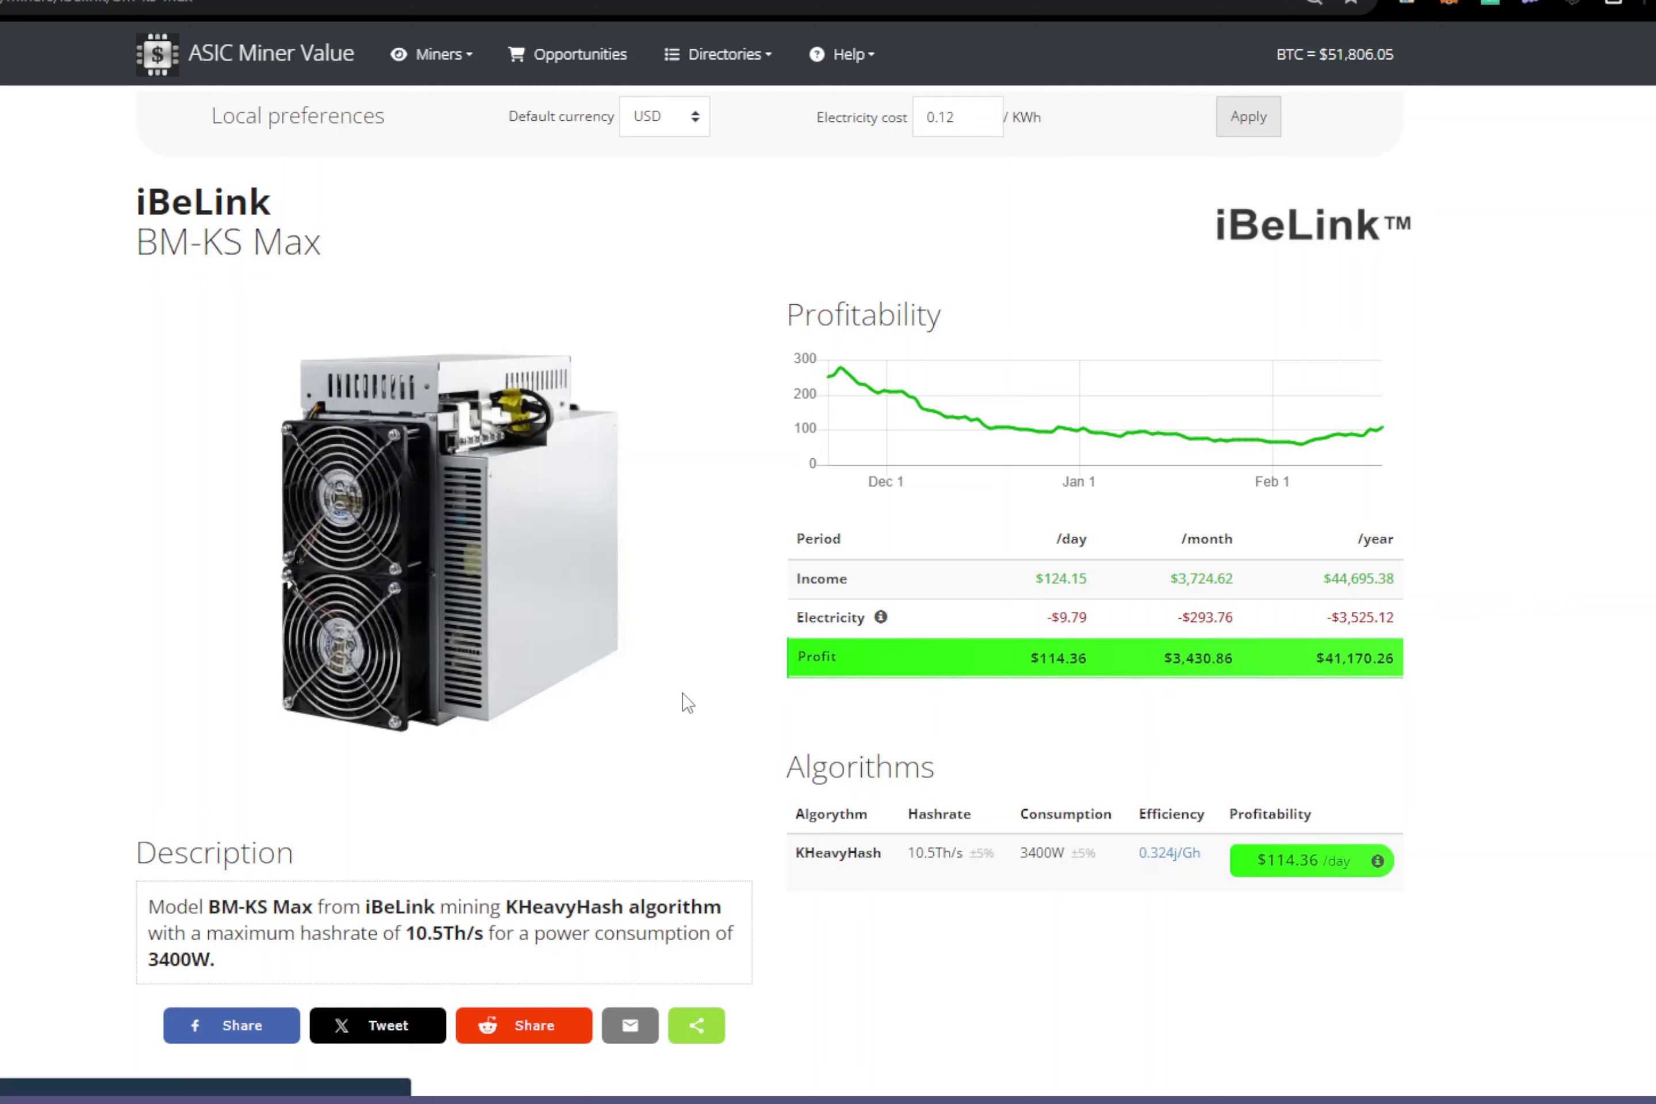
pyautogui.scroll(-15, 686, 702)
pyautogui.scroll(-2, 771, 491)
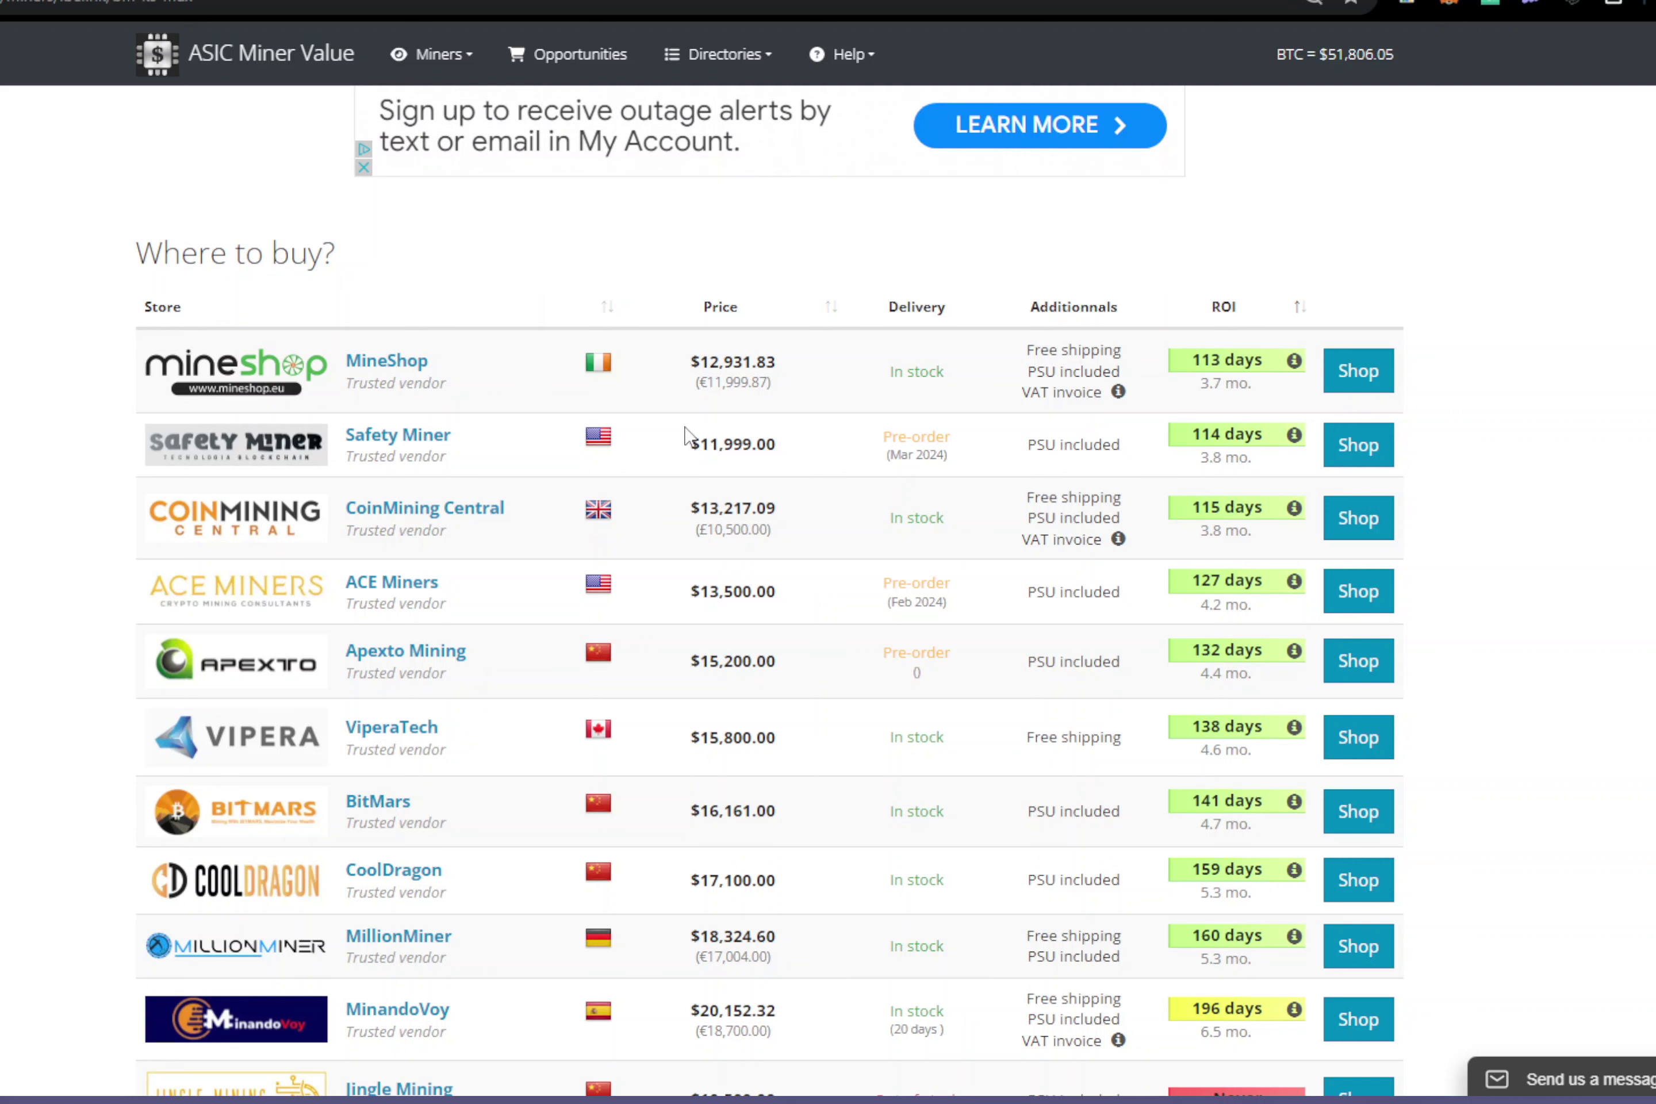
pyautogui.scroll(15, 712, 431)
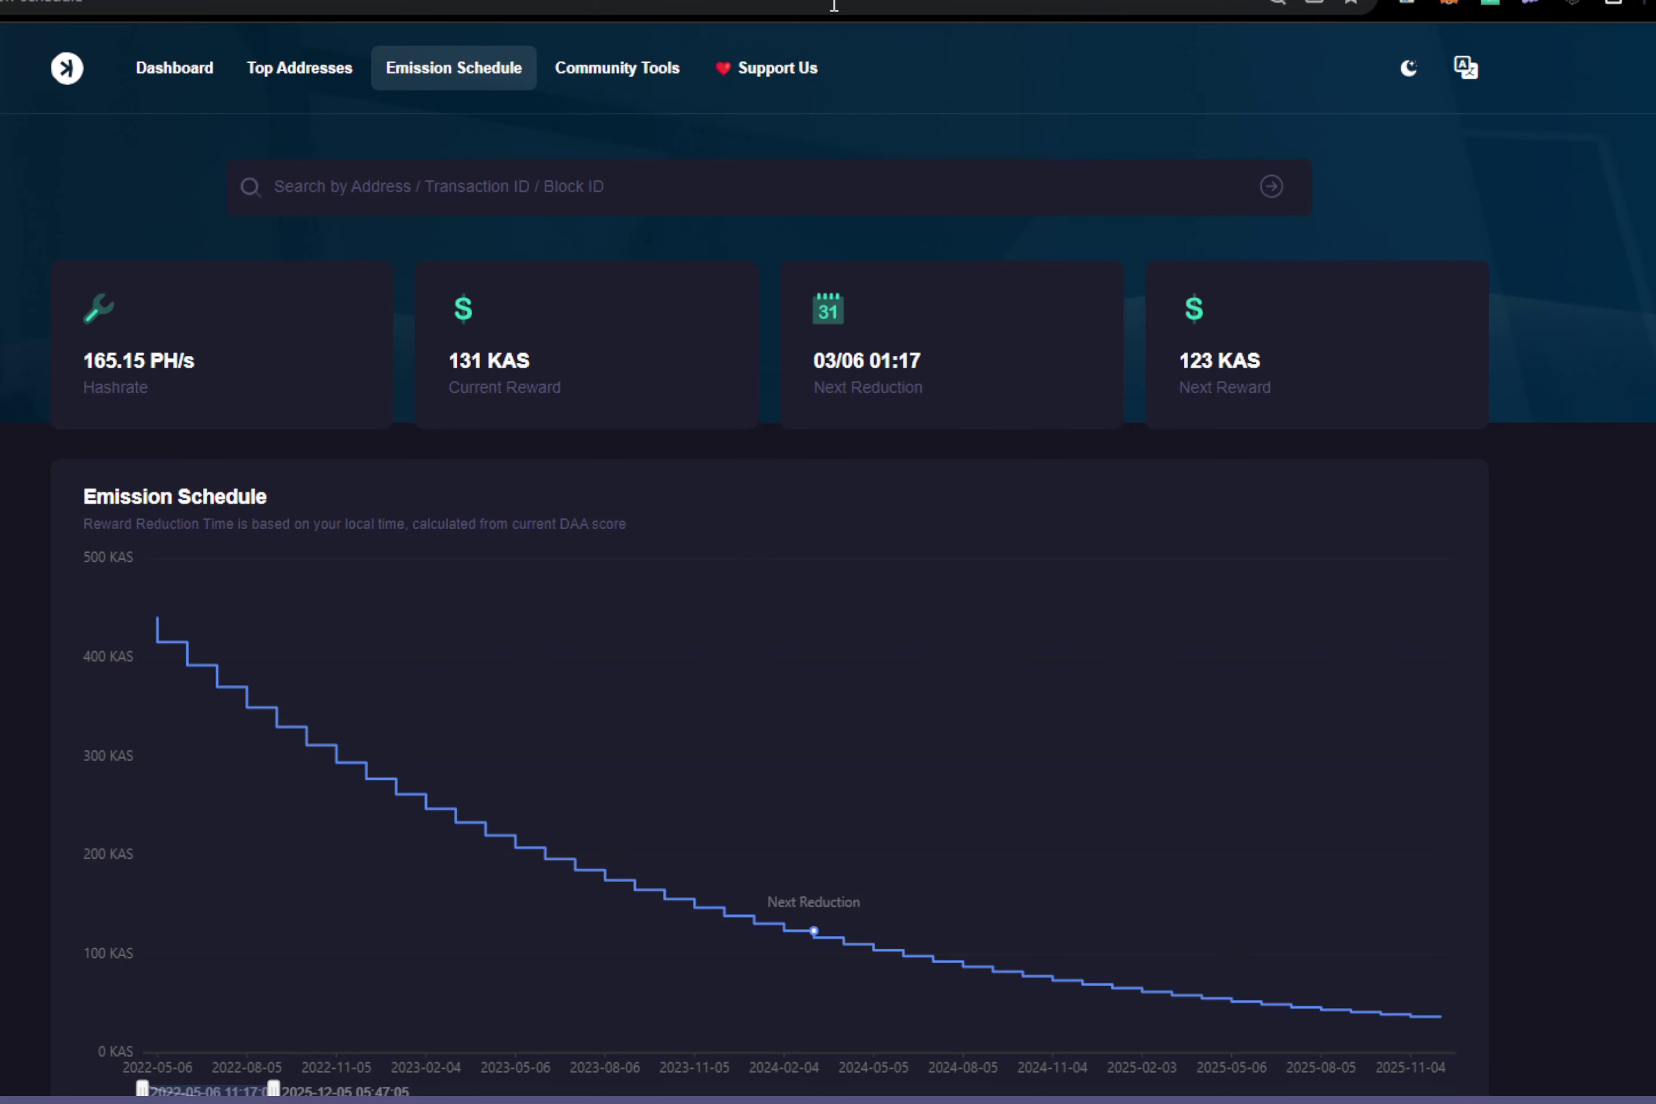
# In the breakeven calculator, set Machine Cost to 12000 and Machine Hashrate to 10500 GH/s
pyautogui.click(855, 2)
pyautogui.hotkey('ctrl', 'Tab')
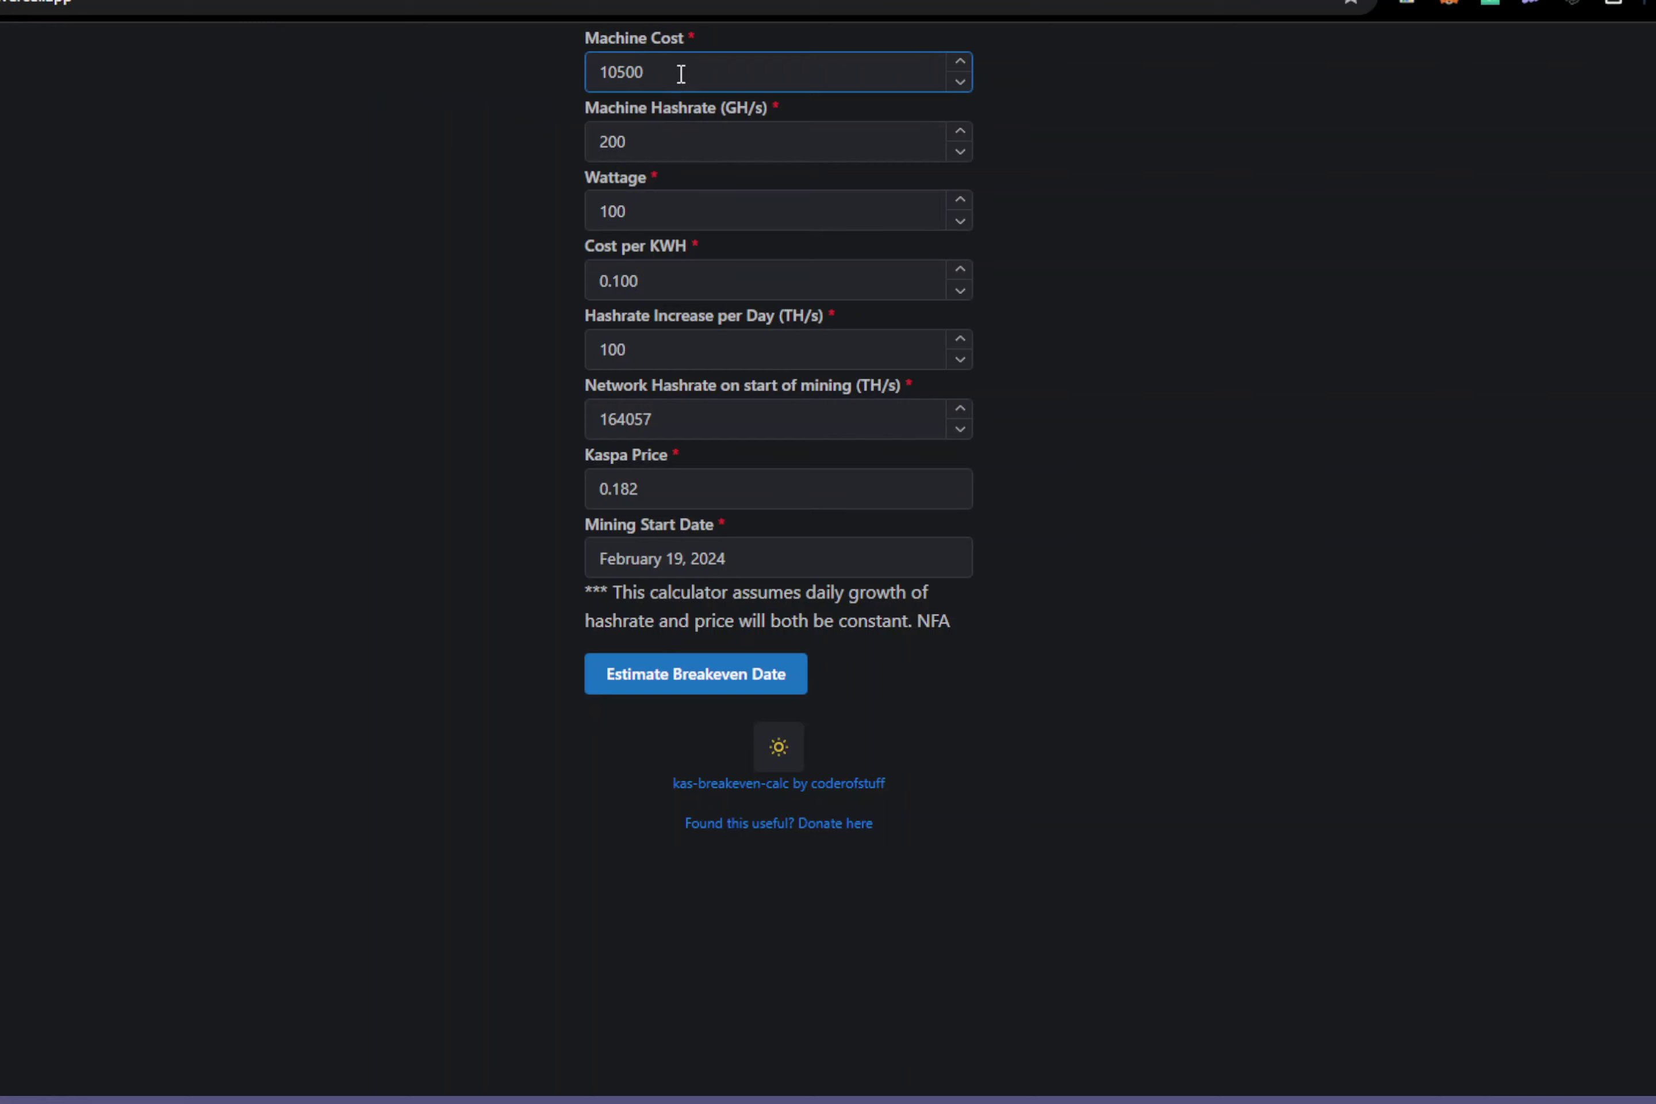
pyautogui.doubleClick(680, 71)
pyautogui.write('12000')
pyautogui.doubleClick(662, 141)
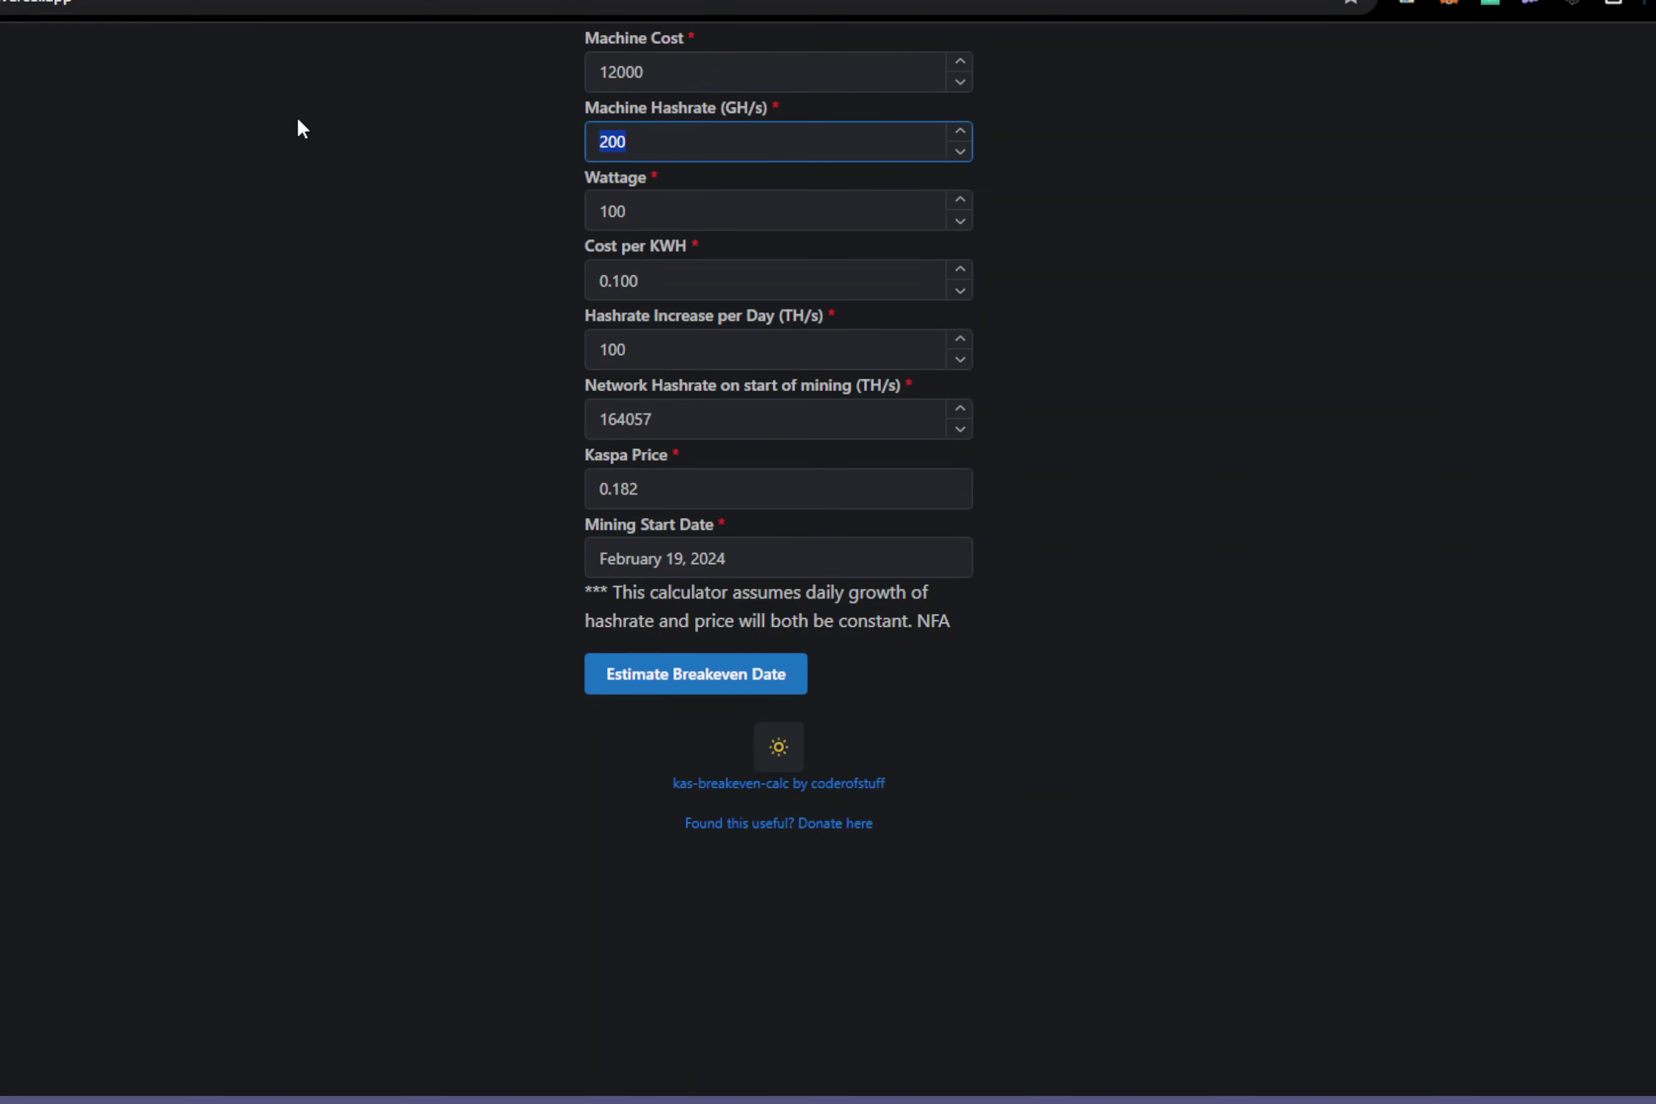
pyautogui.write('10500')
# Set Wattage to 3400 W, electricity cost to 0.120 per kWh and daily hashrate increase to 1000
pyautogui.click(688, 206)
pyautogui.moveTo(684, 206); pyautogui.dragTo(628, 184)
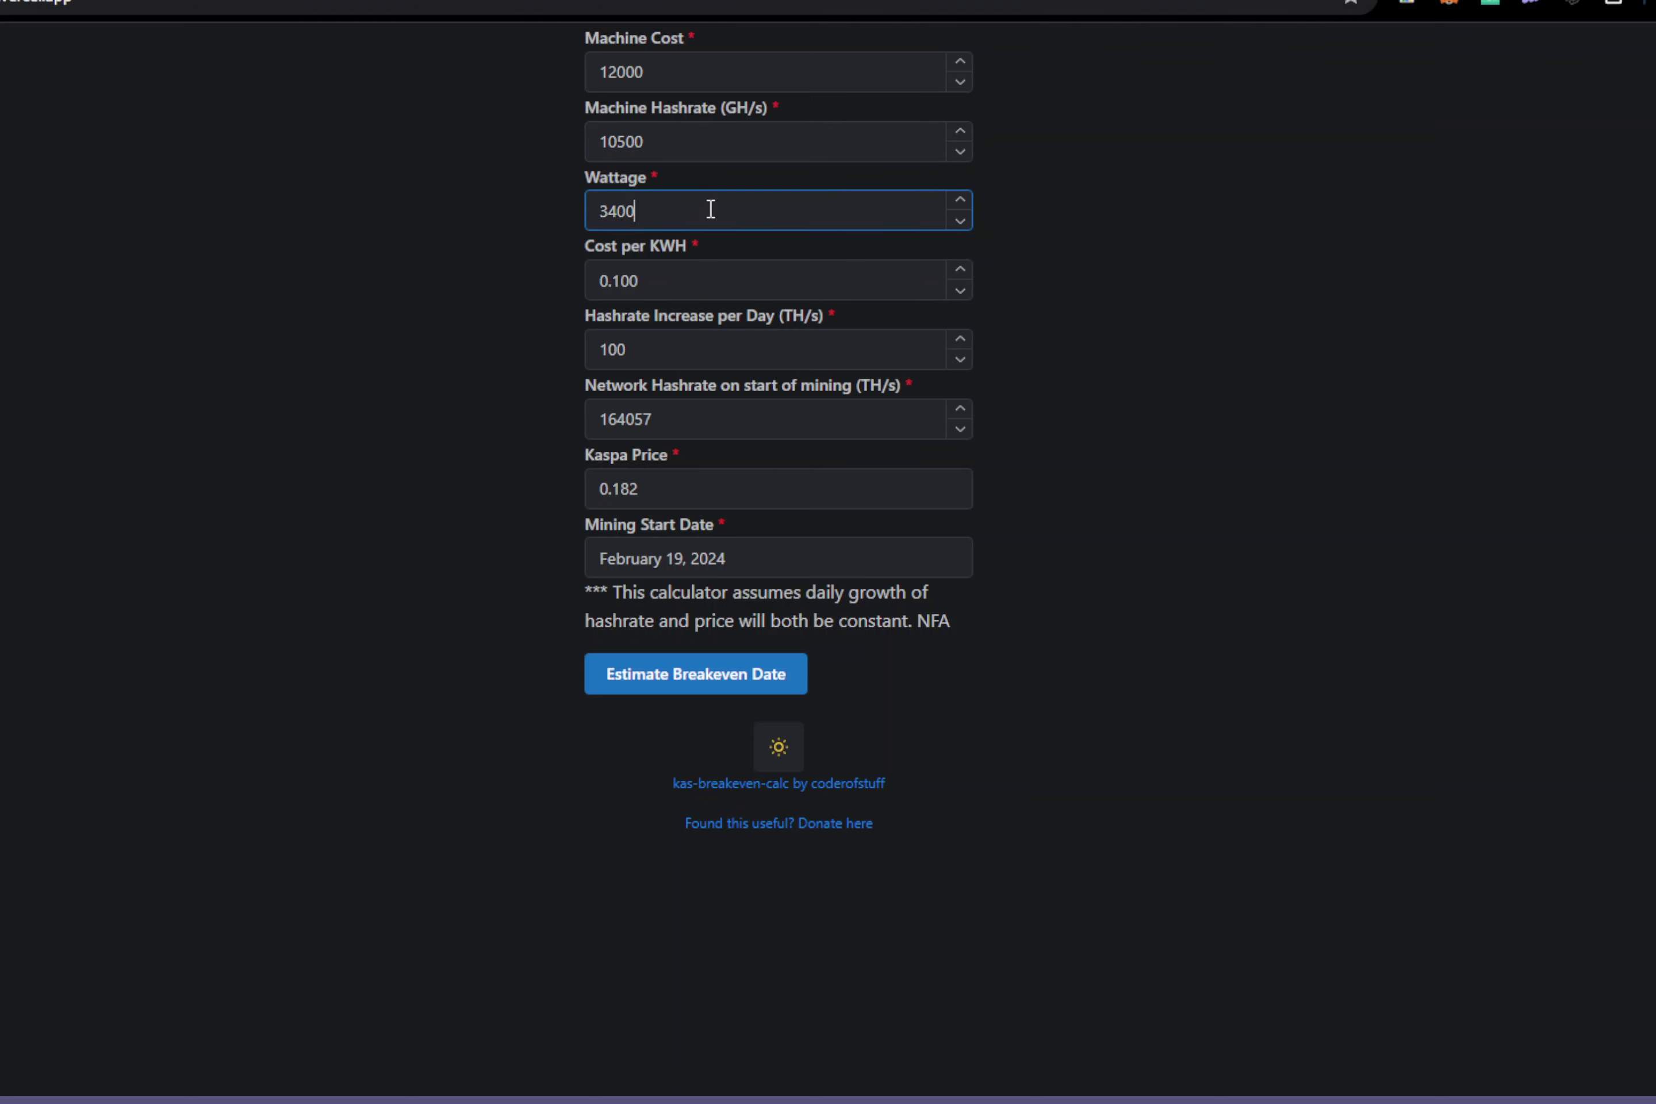
pyautogui.click(675, 342)
pyautogui.click(666, 272)
pyautogui.moveTo(628, 273); pyautogui.dragTo(1403, 367)
pyautogui.write('2')
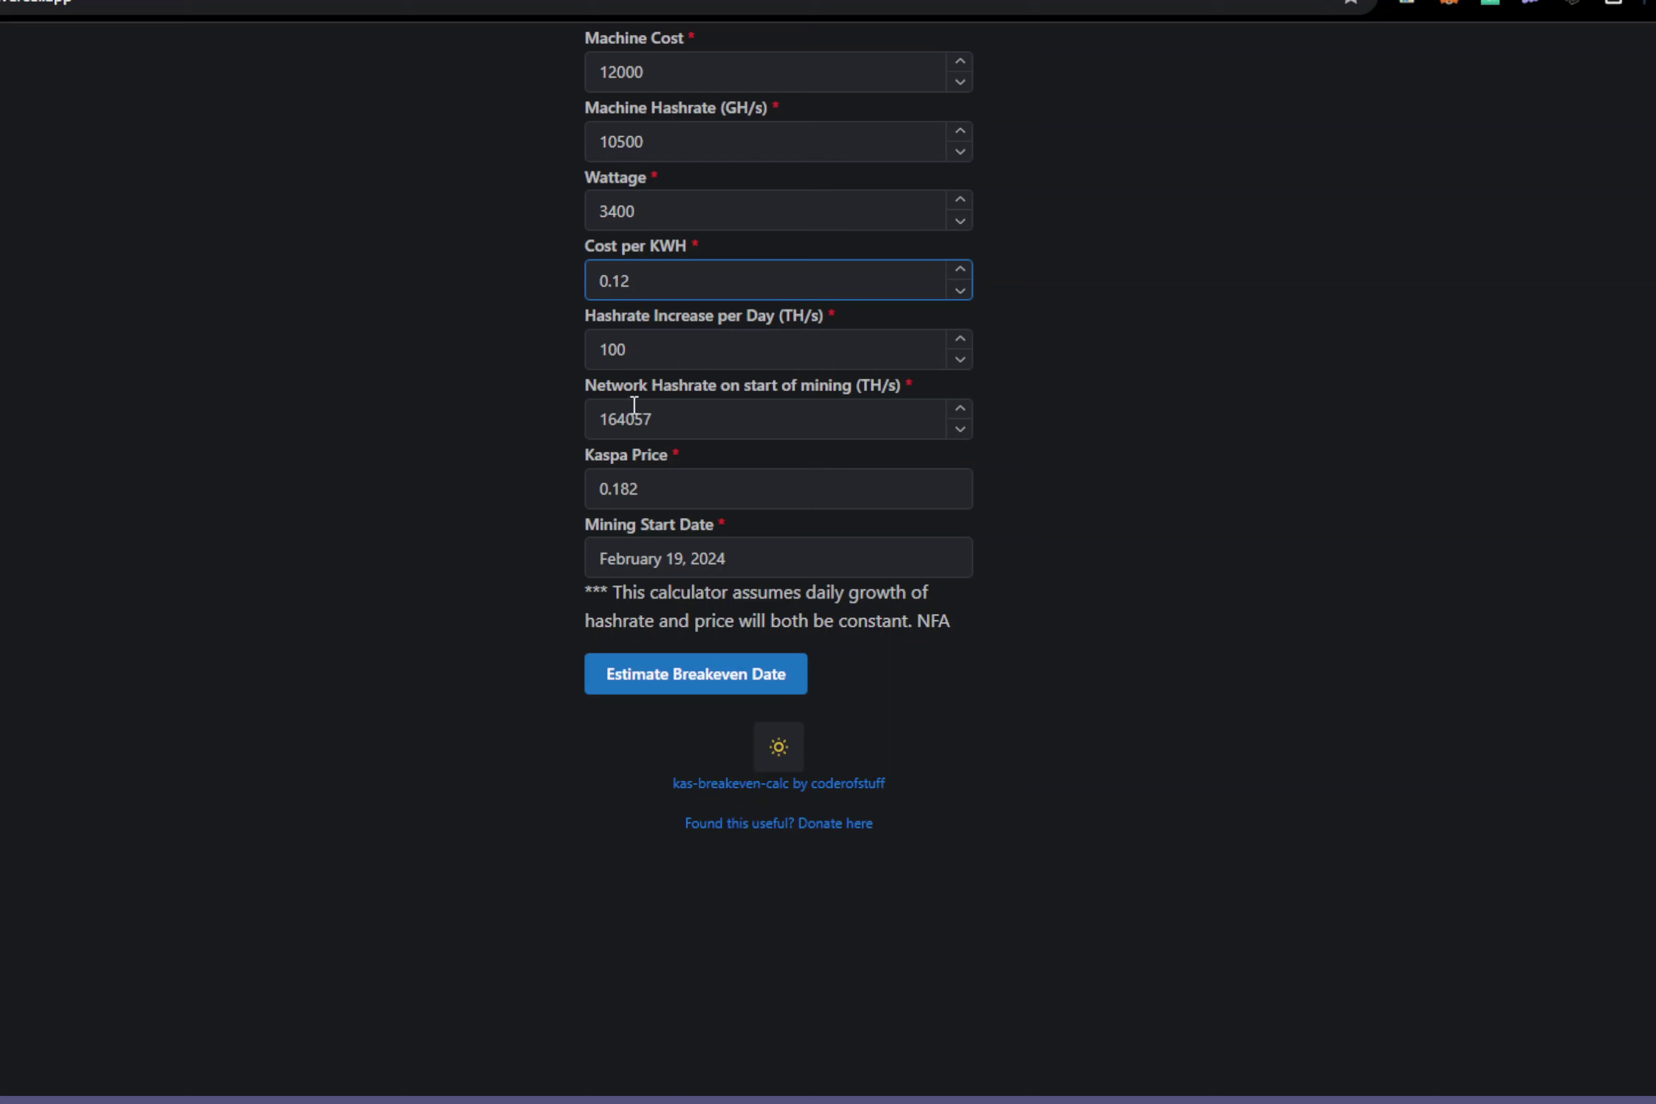
pyautogui.click(663, 356)
pyautogui.doubleClick(664, 356)
pyautogui.write('1000')
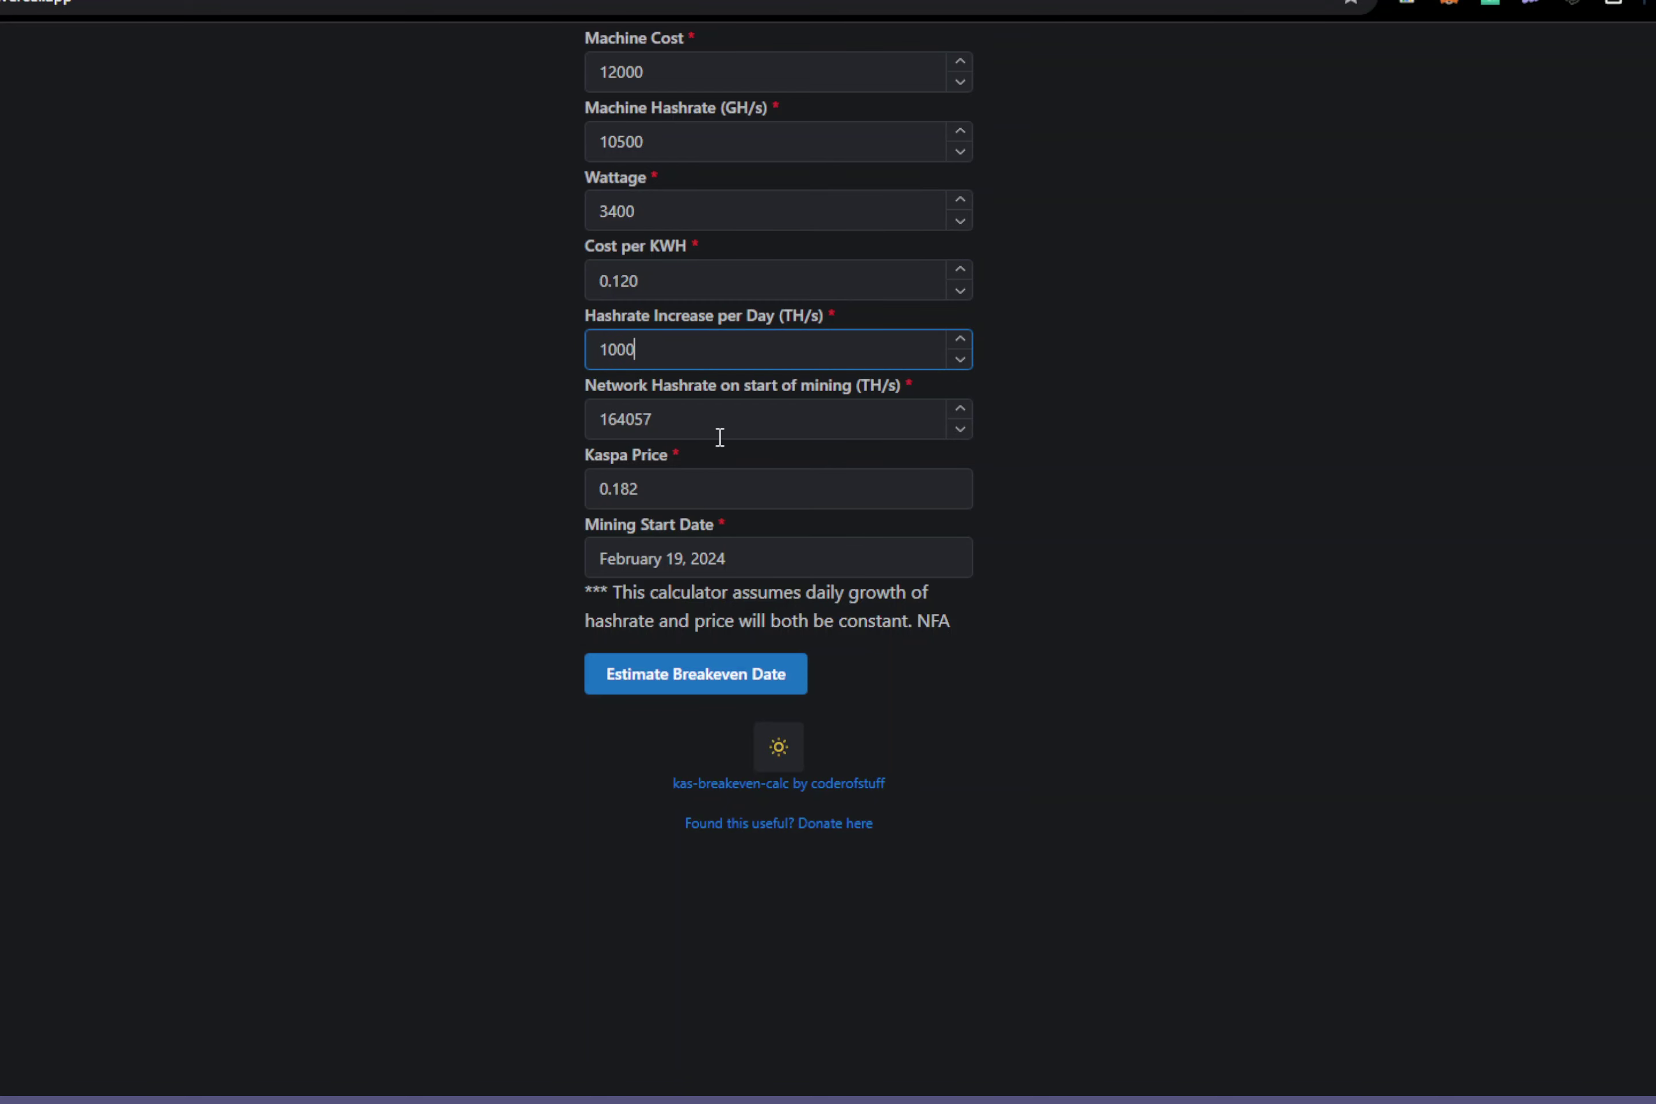
# Check the 164057 TH/s network hashrate and estimate the breakeven date, 2024-08-16
pyautogui.click(714, 418)
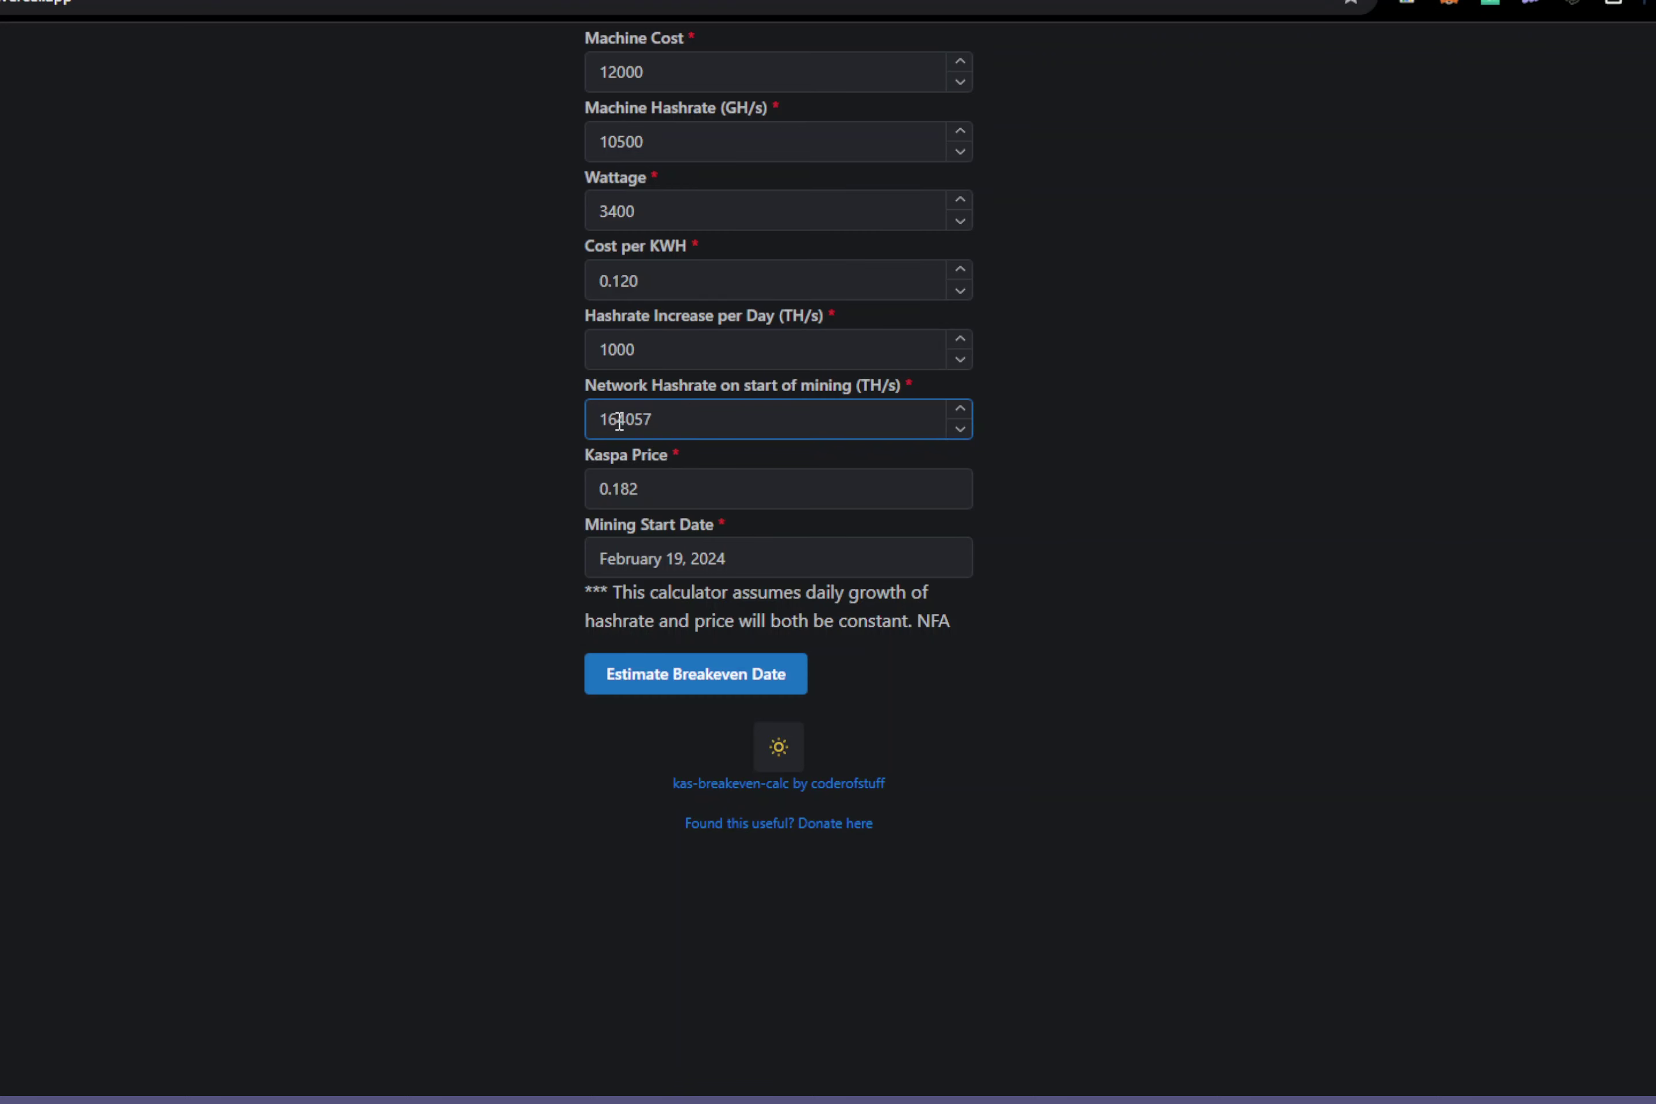
pyautogui.moveTo(617, 420); pyautogui.dragTo(690, 423)
pyautogui.click(688, 686)
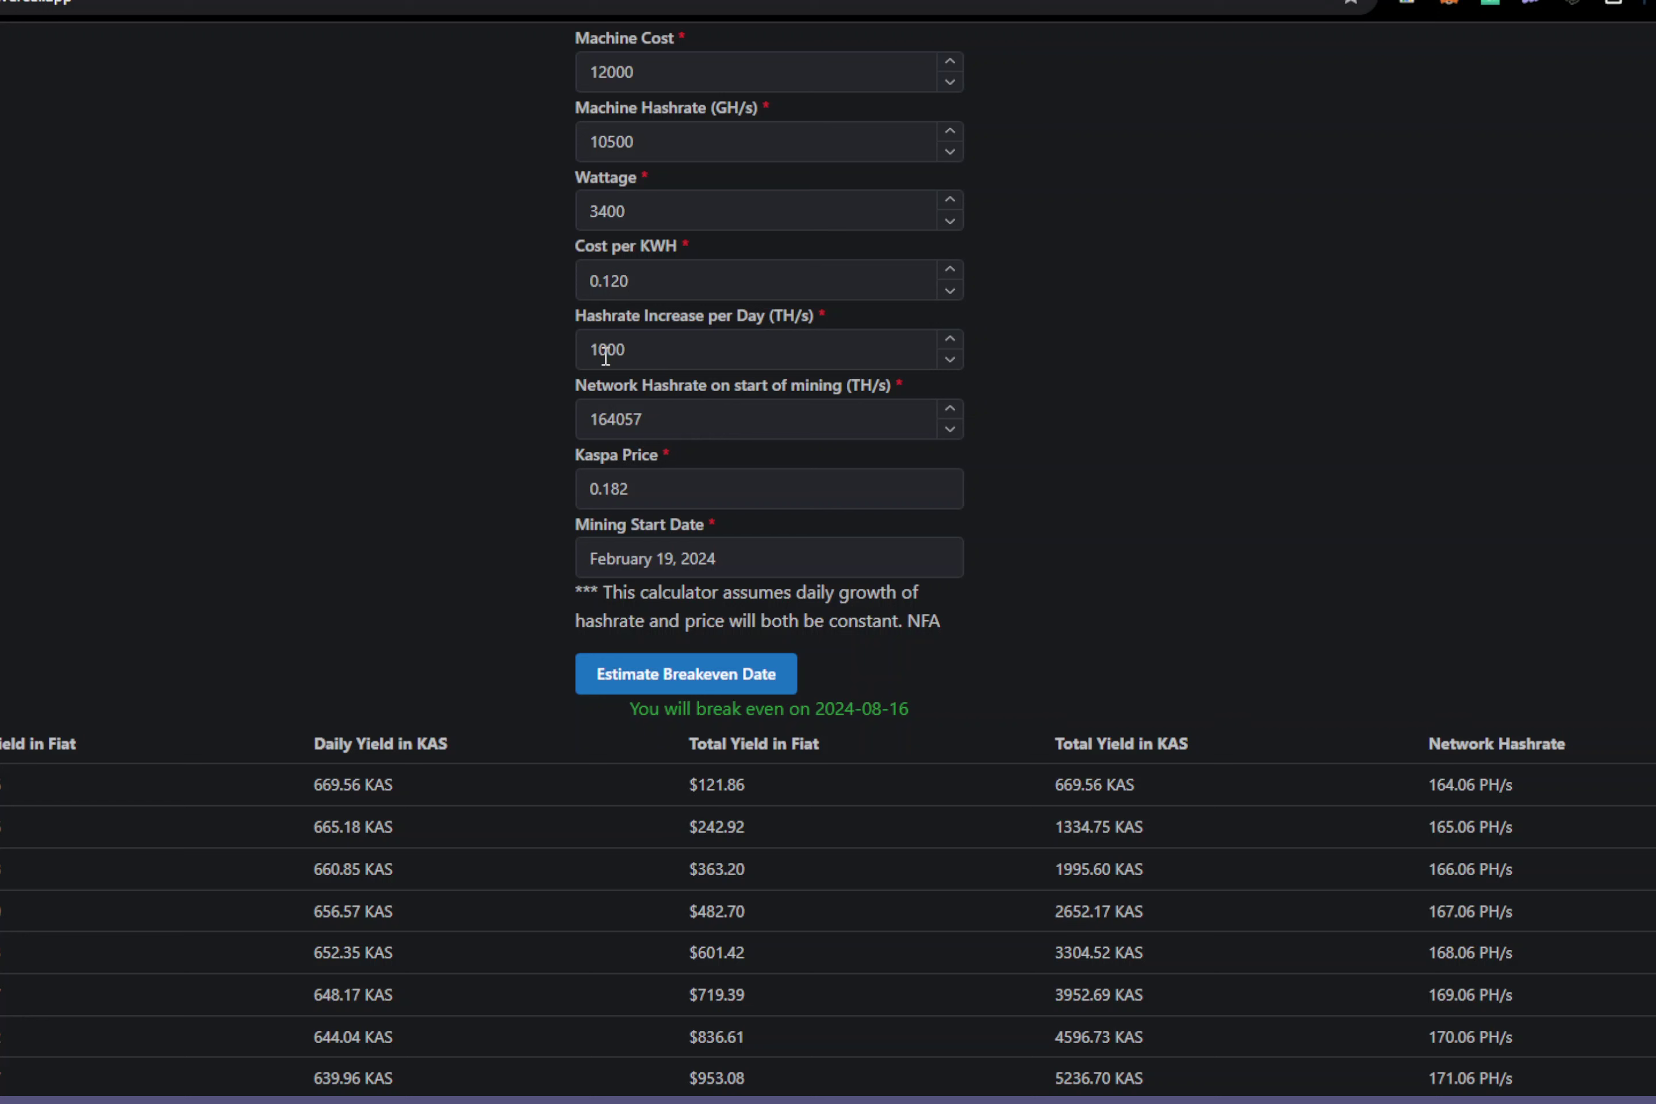
# Recalculate, then test a Kaspa price of 0.25, which moves breakeven to 2024-05-29
pyautogui.click(741, 692)
pyautogui.click(609, 490)
pyautogui.moveTo(610, 489); pyautogui.dragTo(759, 482)
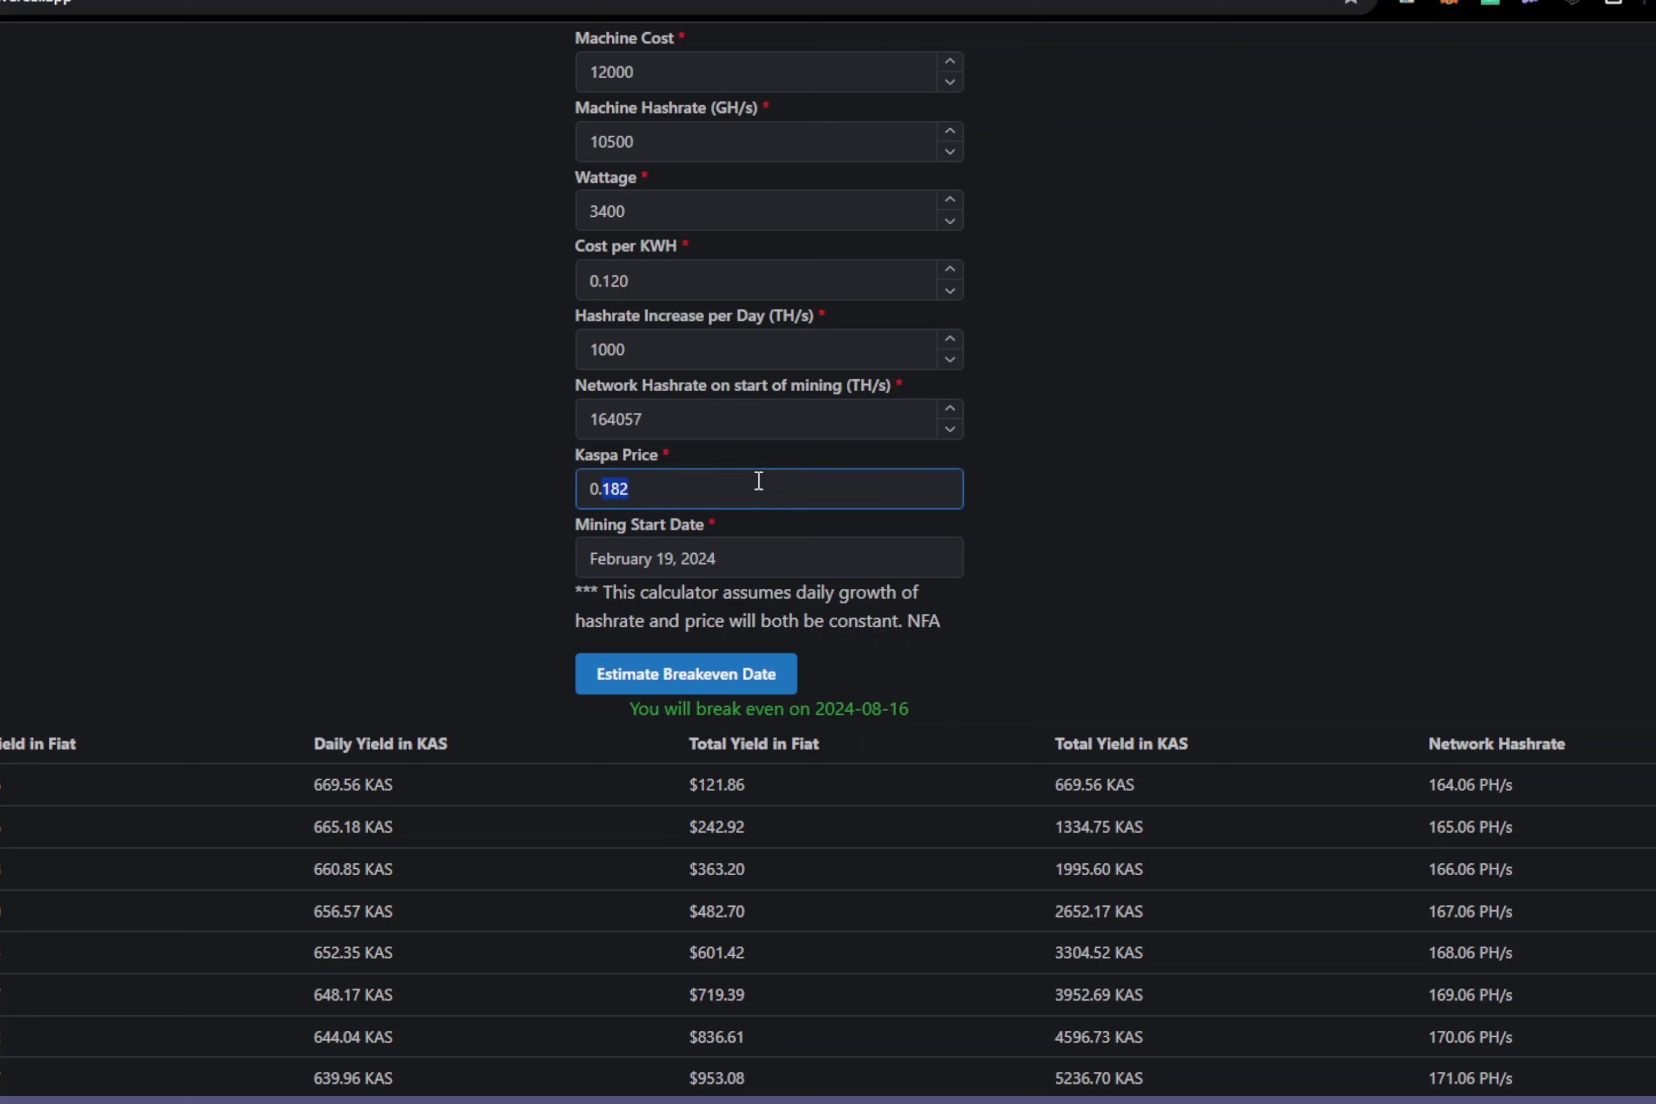
pyautogui.write('25')
pyautogui.press('Return')
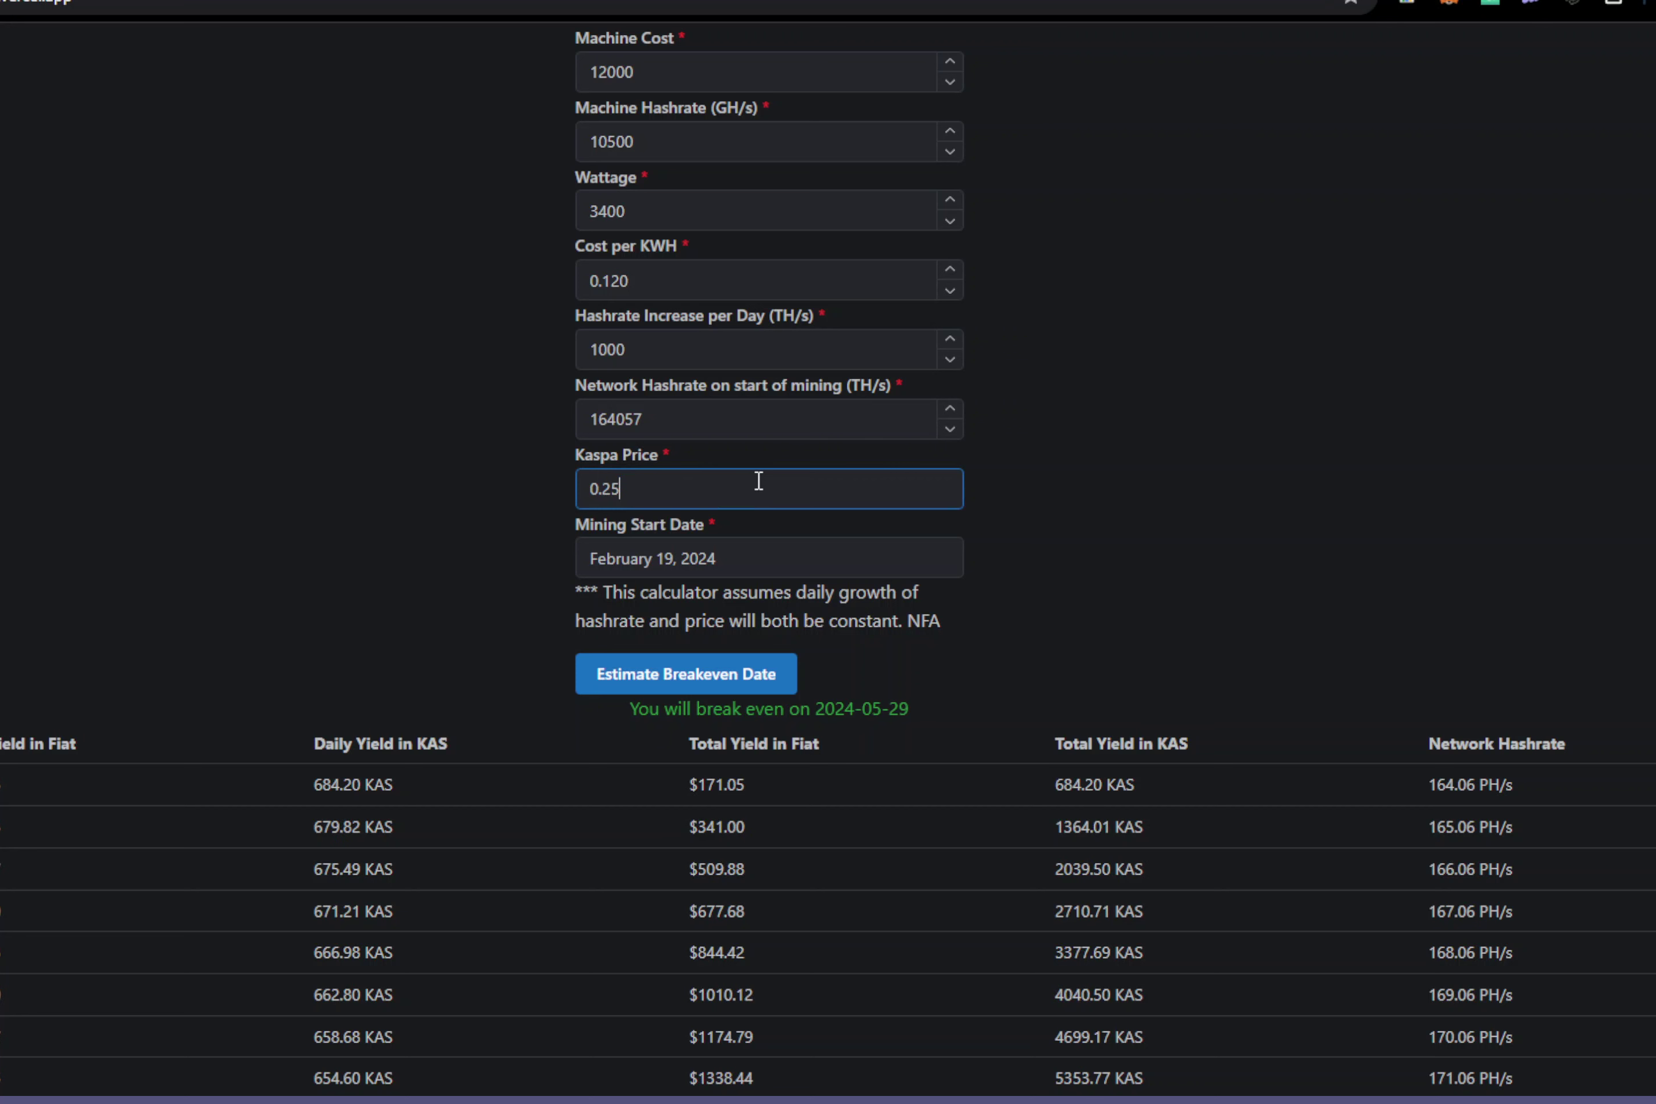
# Restore the Kaspa Price to 0.182
pyautogui.moveTo(639, 487); pyautogui.dragTo(567, 492)
pyautogui.moveTo(611, 489); pyautogui.dragTo(694, 489)
pyautogui.press('BackSpace')
pyautogui.press('BackSpace')
pyautogui.press('BackSpace')
pyautogui.write('.18')
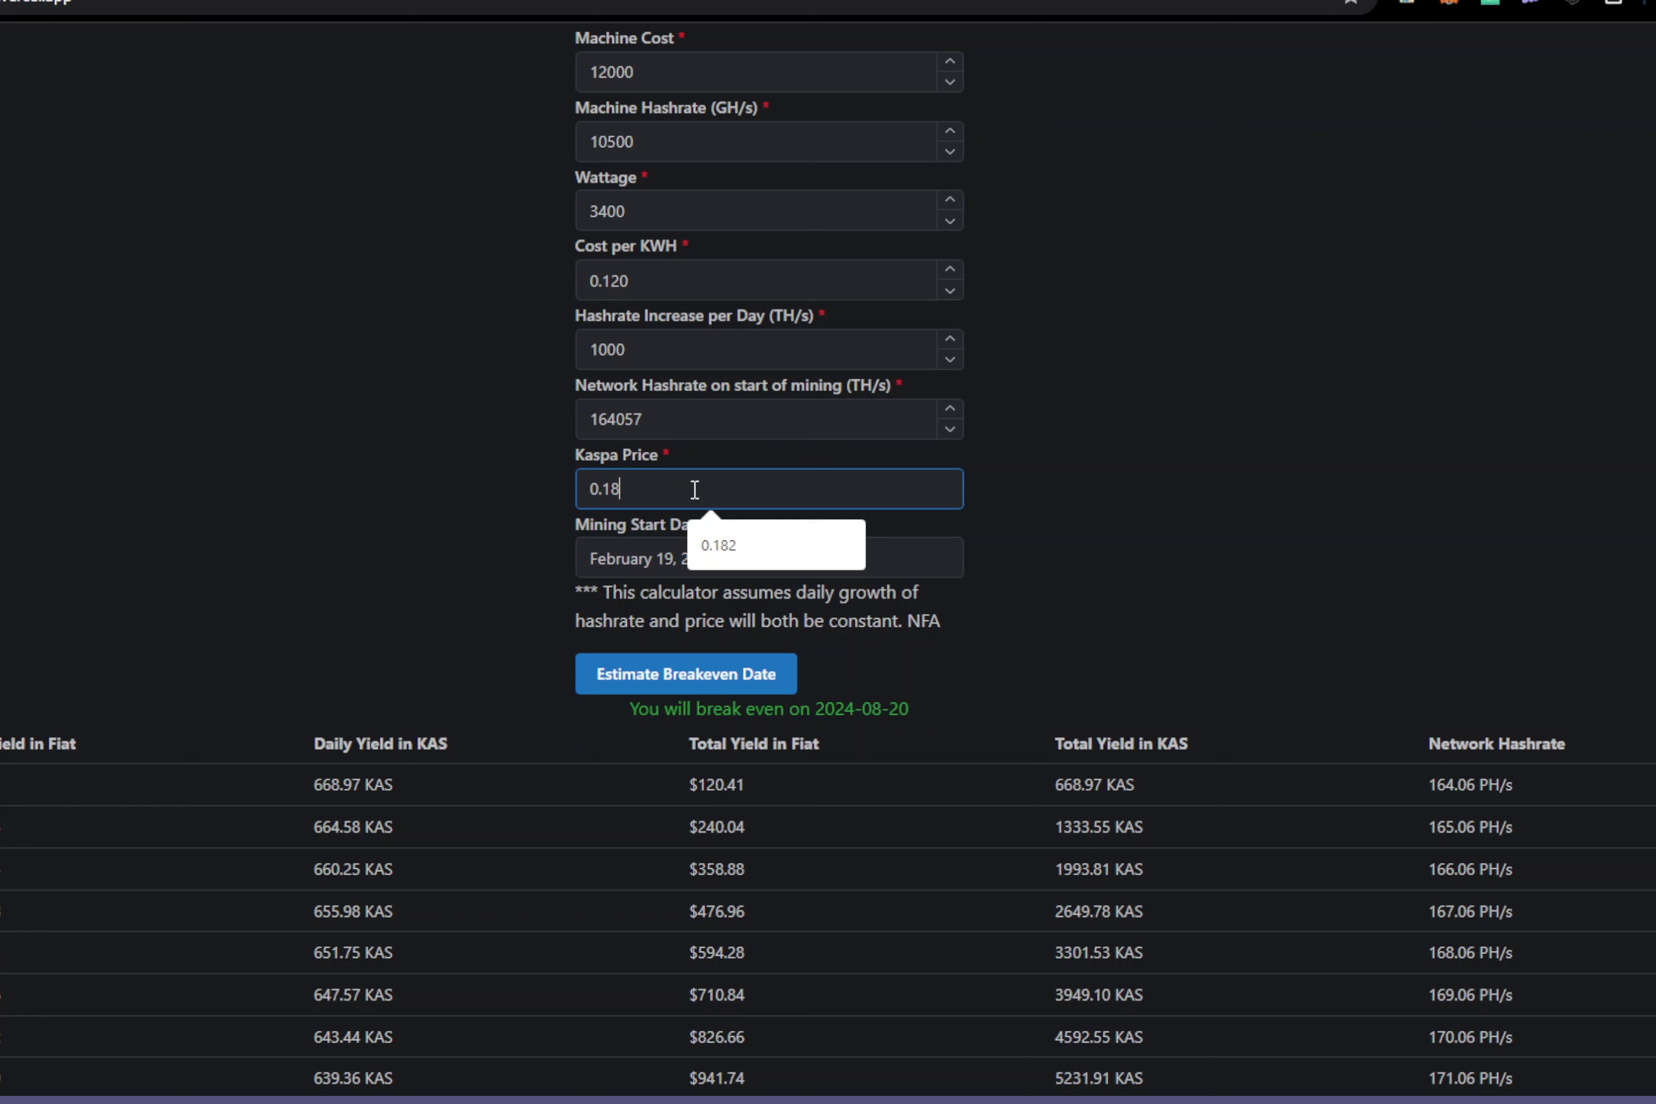
pyautogui.click(737, 549)
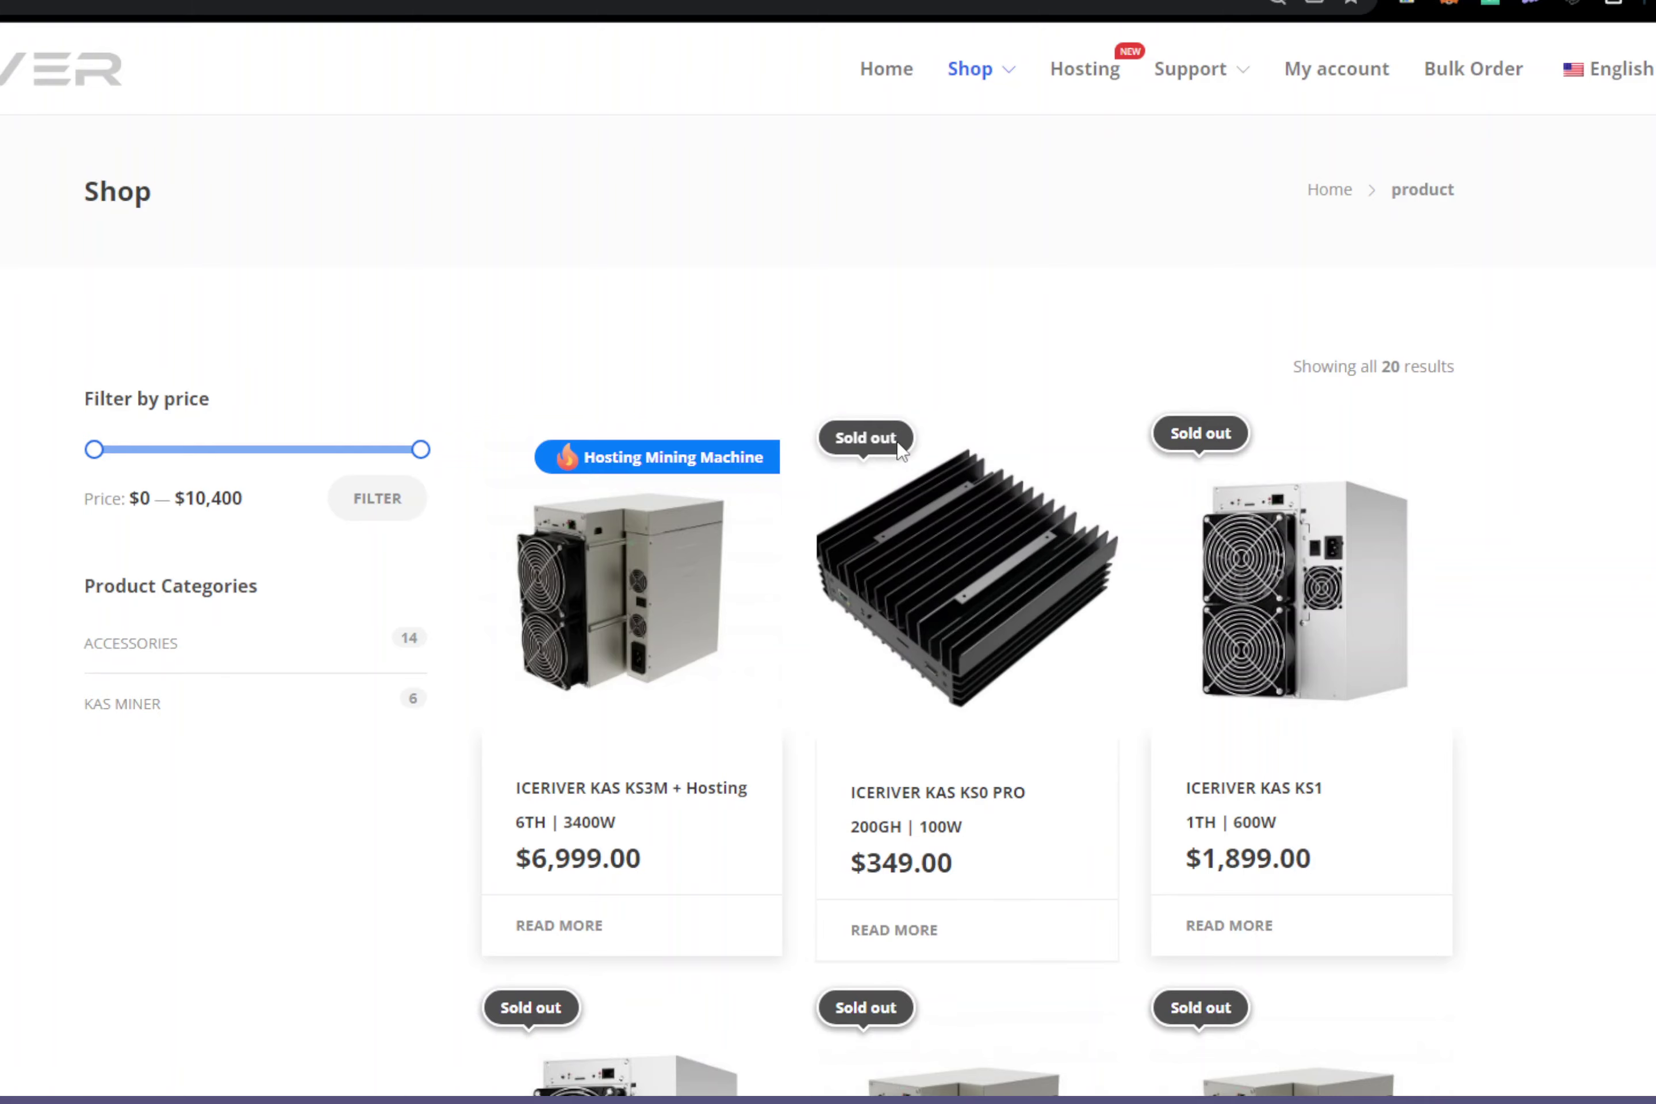
# Browse the IceRiver shop's KAS miners and accessories, ending back at the top of the listing
pyautogui.scroll(-10, 1501, 687)
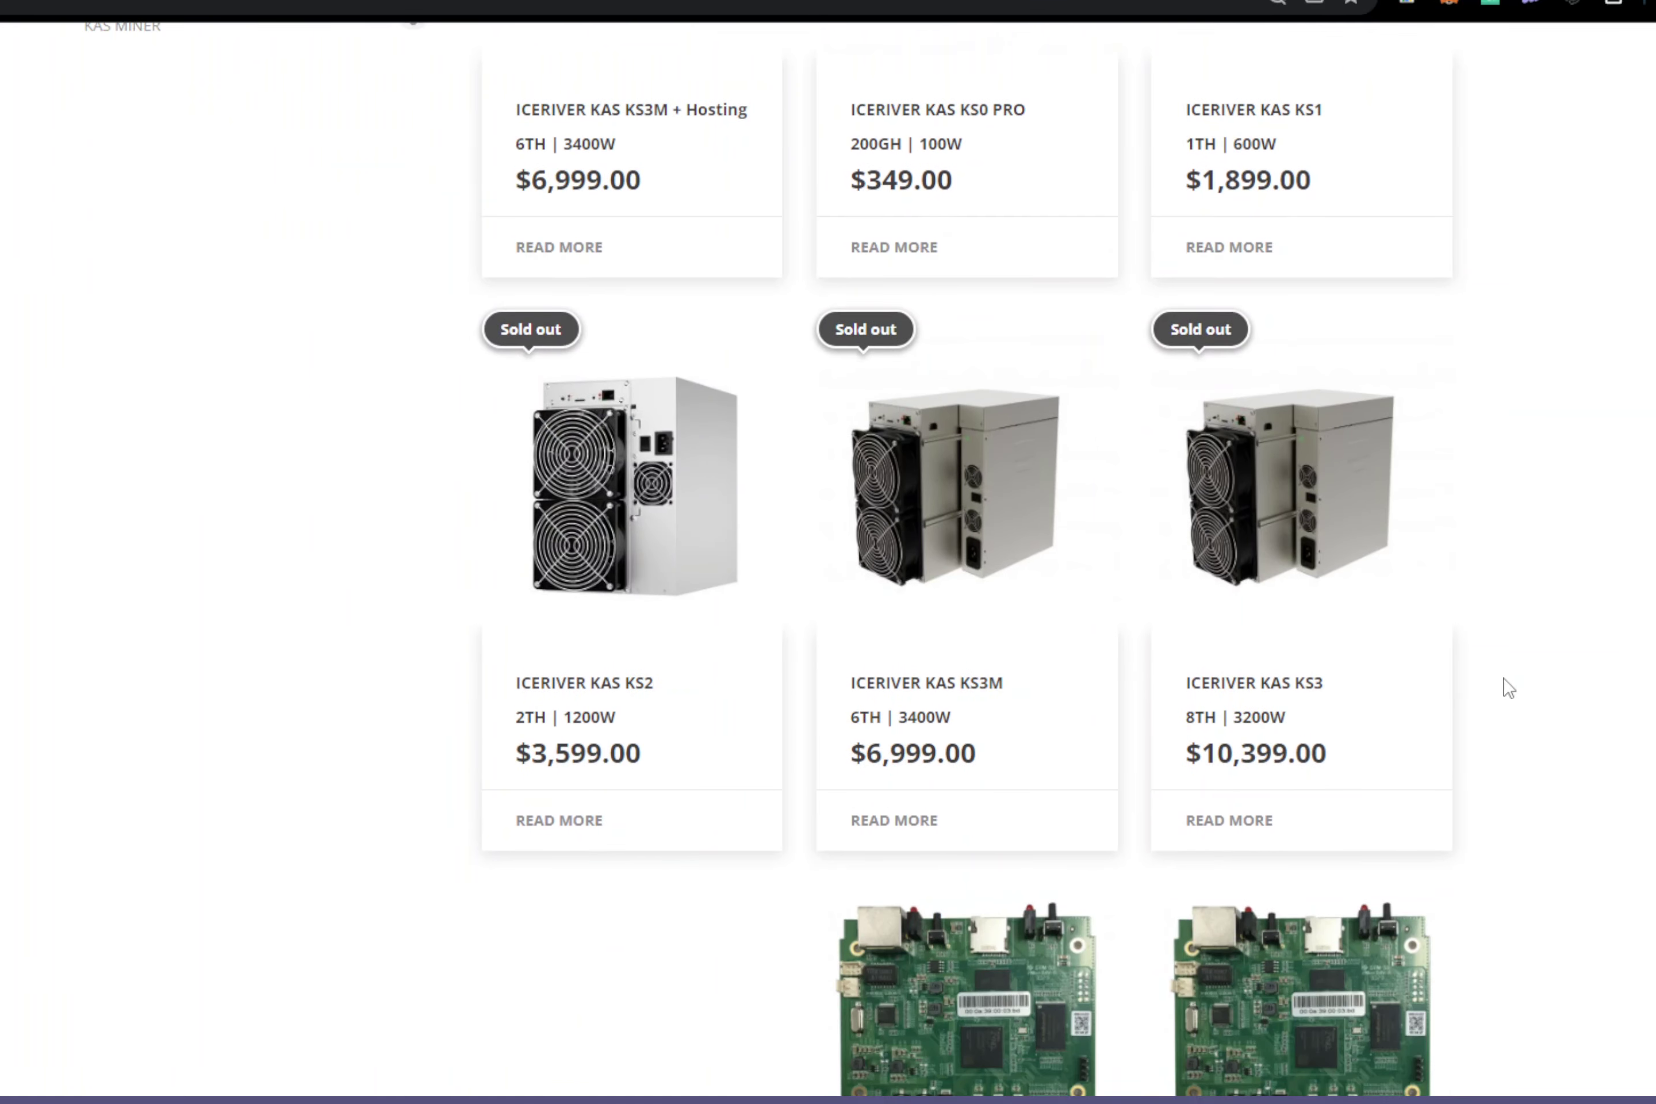
pyautogui.scroll(10, 1501, 687)
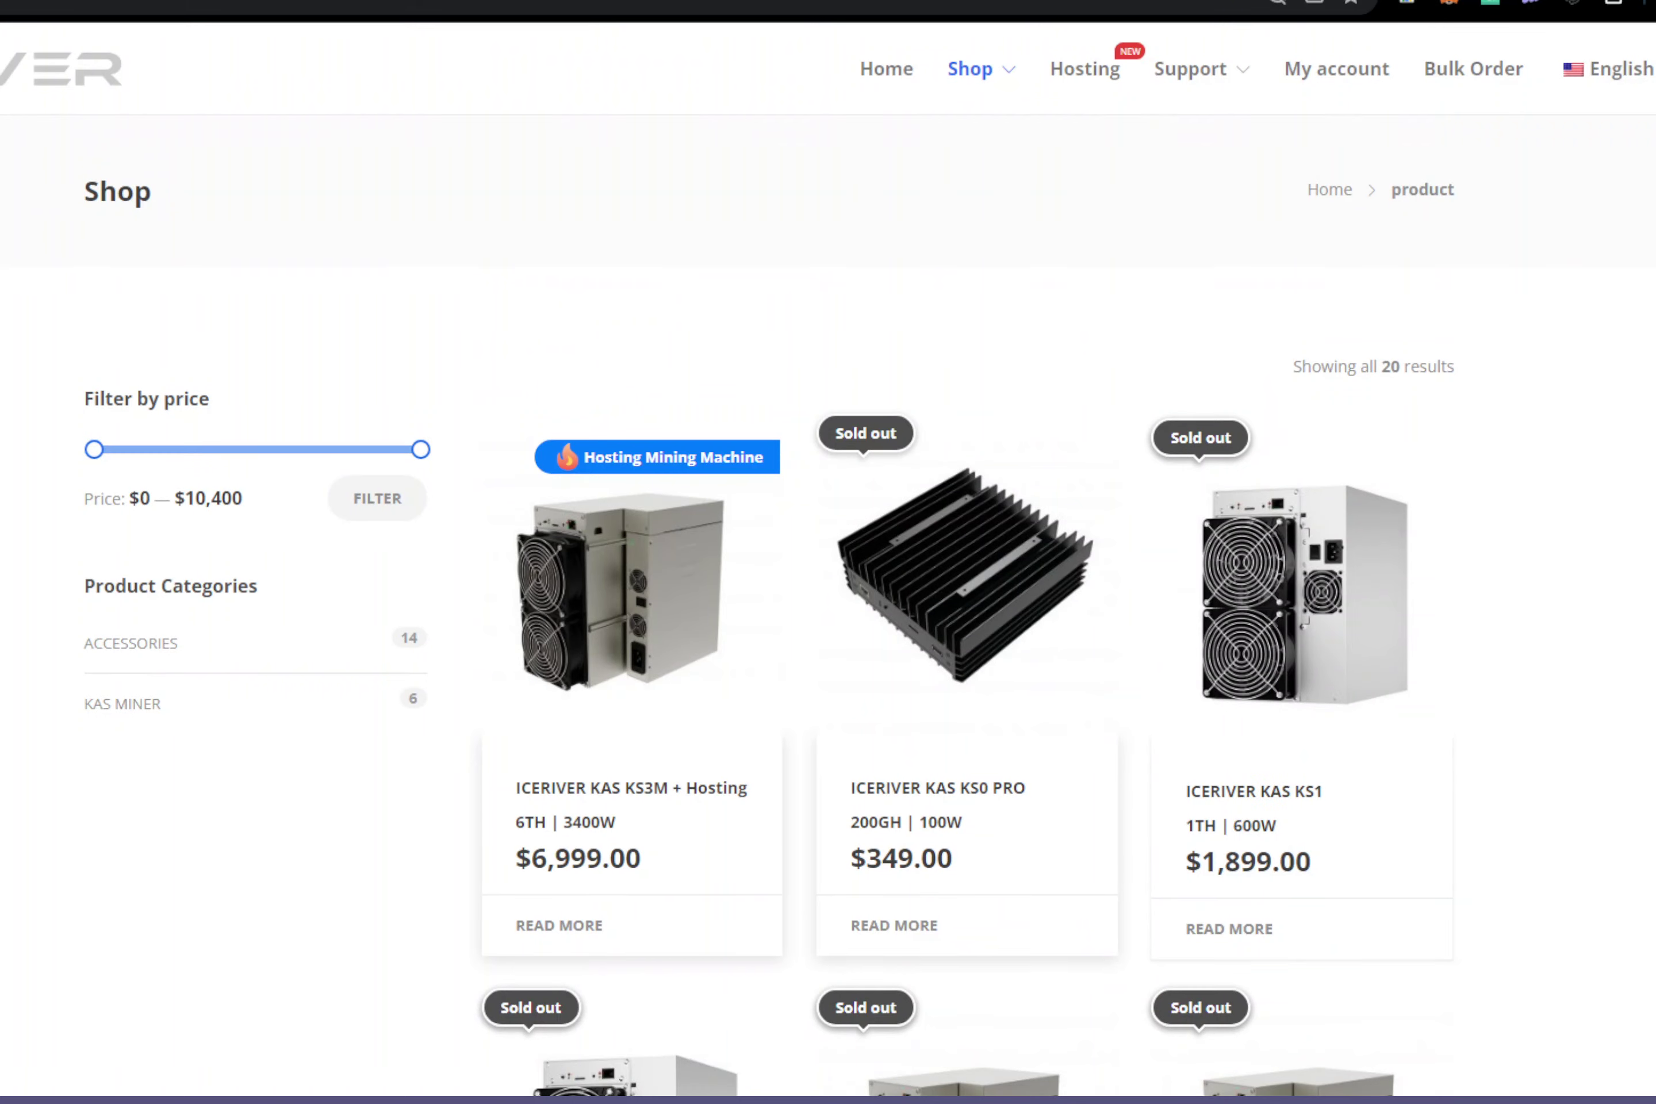
pyautogui.scroll(-18, 828, 558)
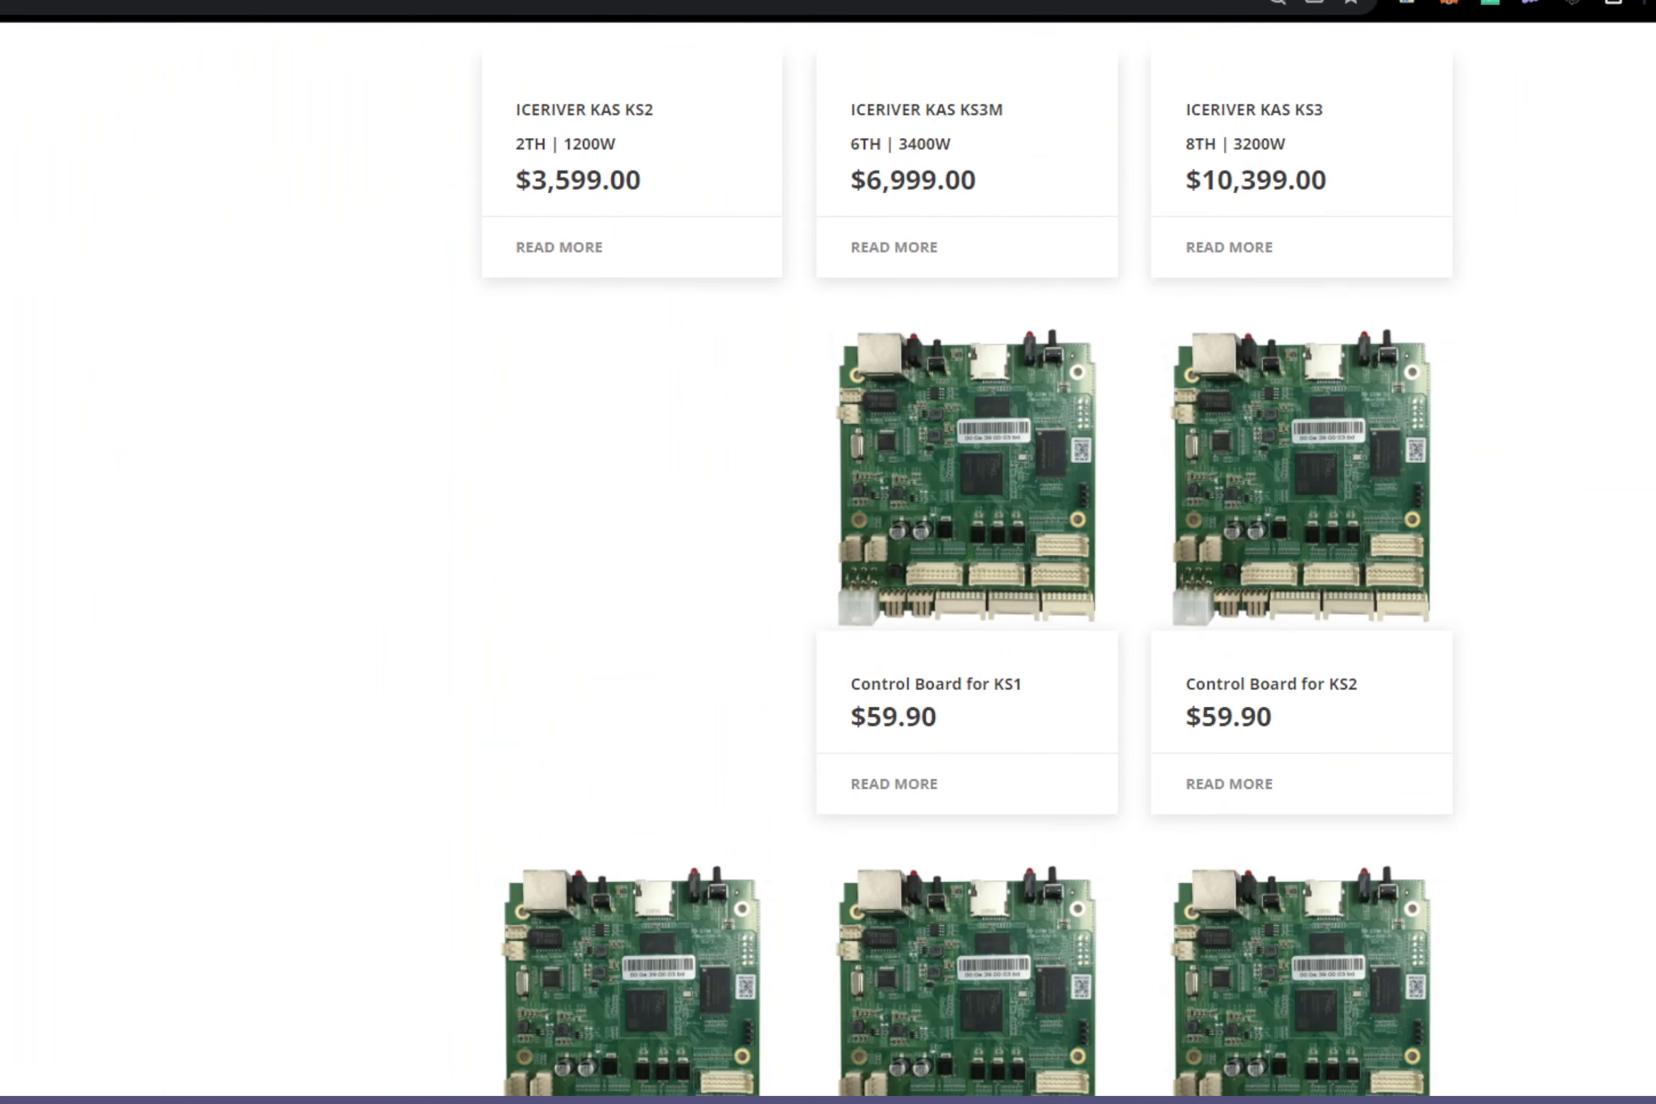
pyautogui.scroll(-20, 828, 559)
pyautogui.scroll(8, 828, 559)
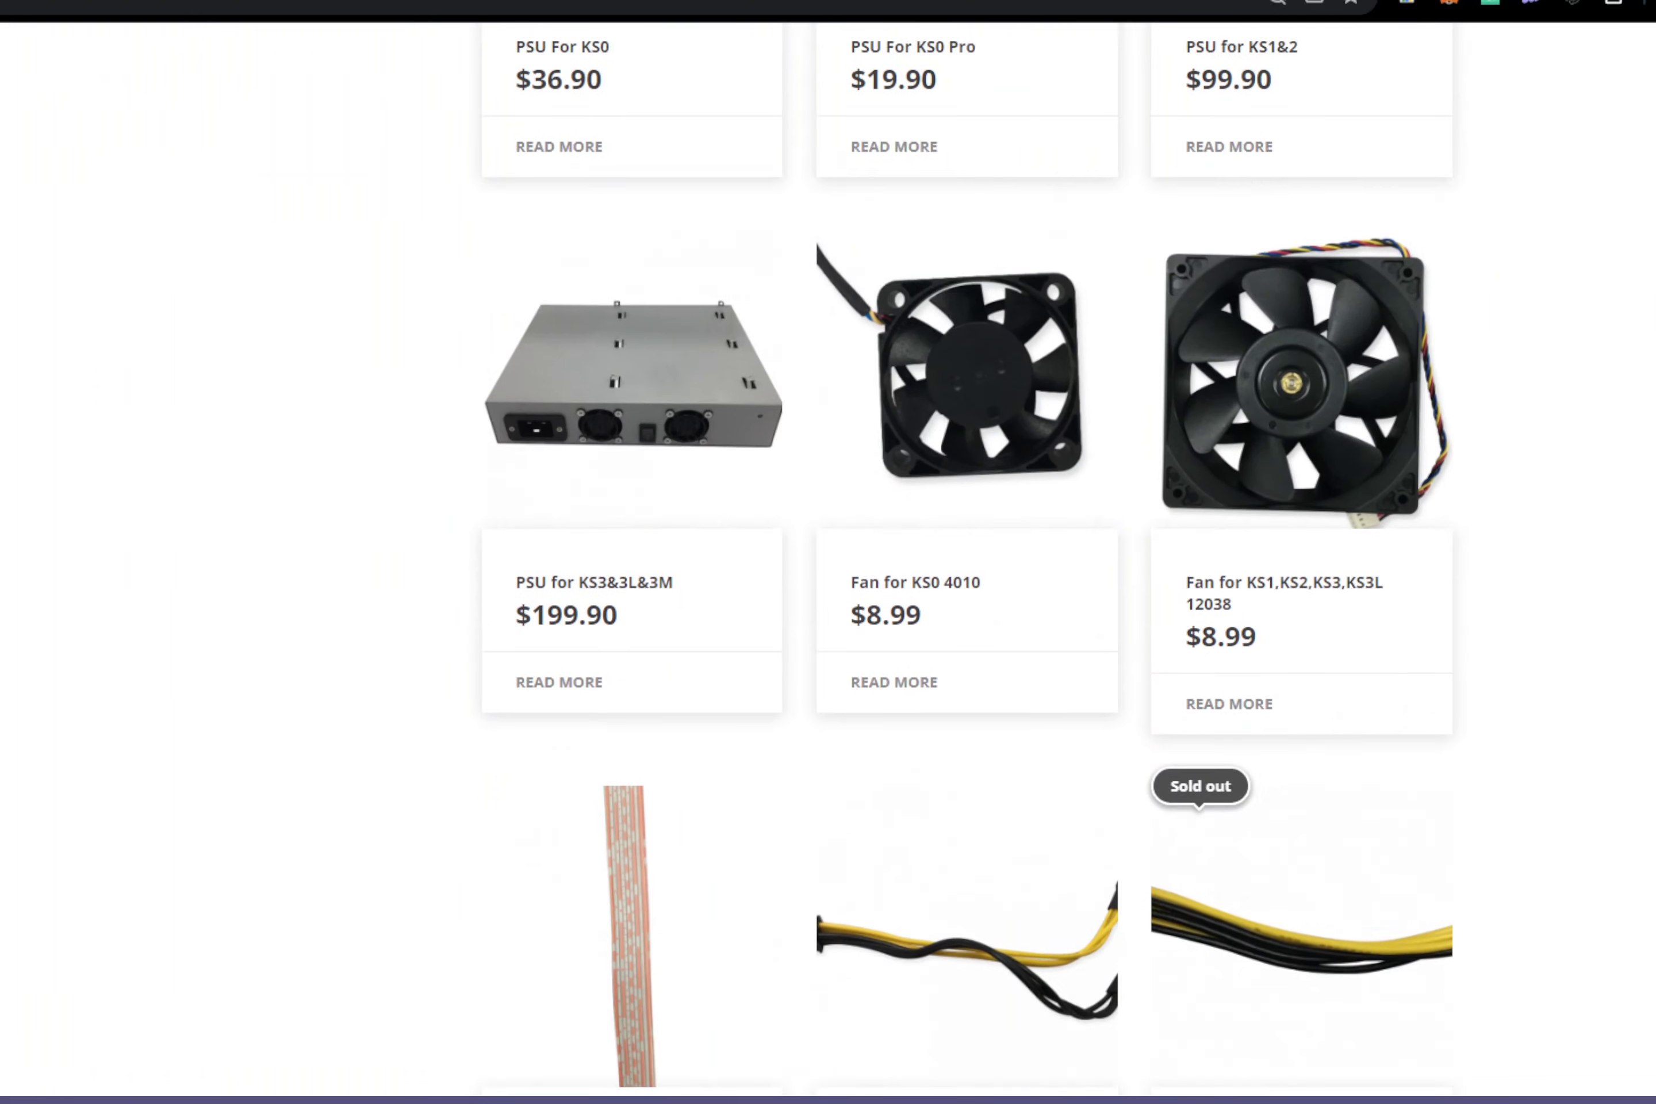
pyautogui.scroll(10, 828, 559)
pyautogui.scroll(-6, 828, 559)
pyautogui.scroll(20, 828, 559)
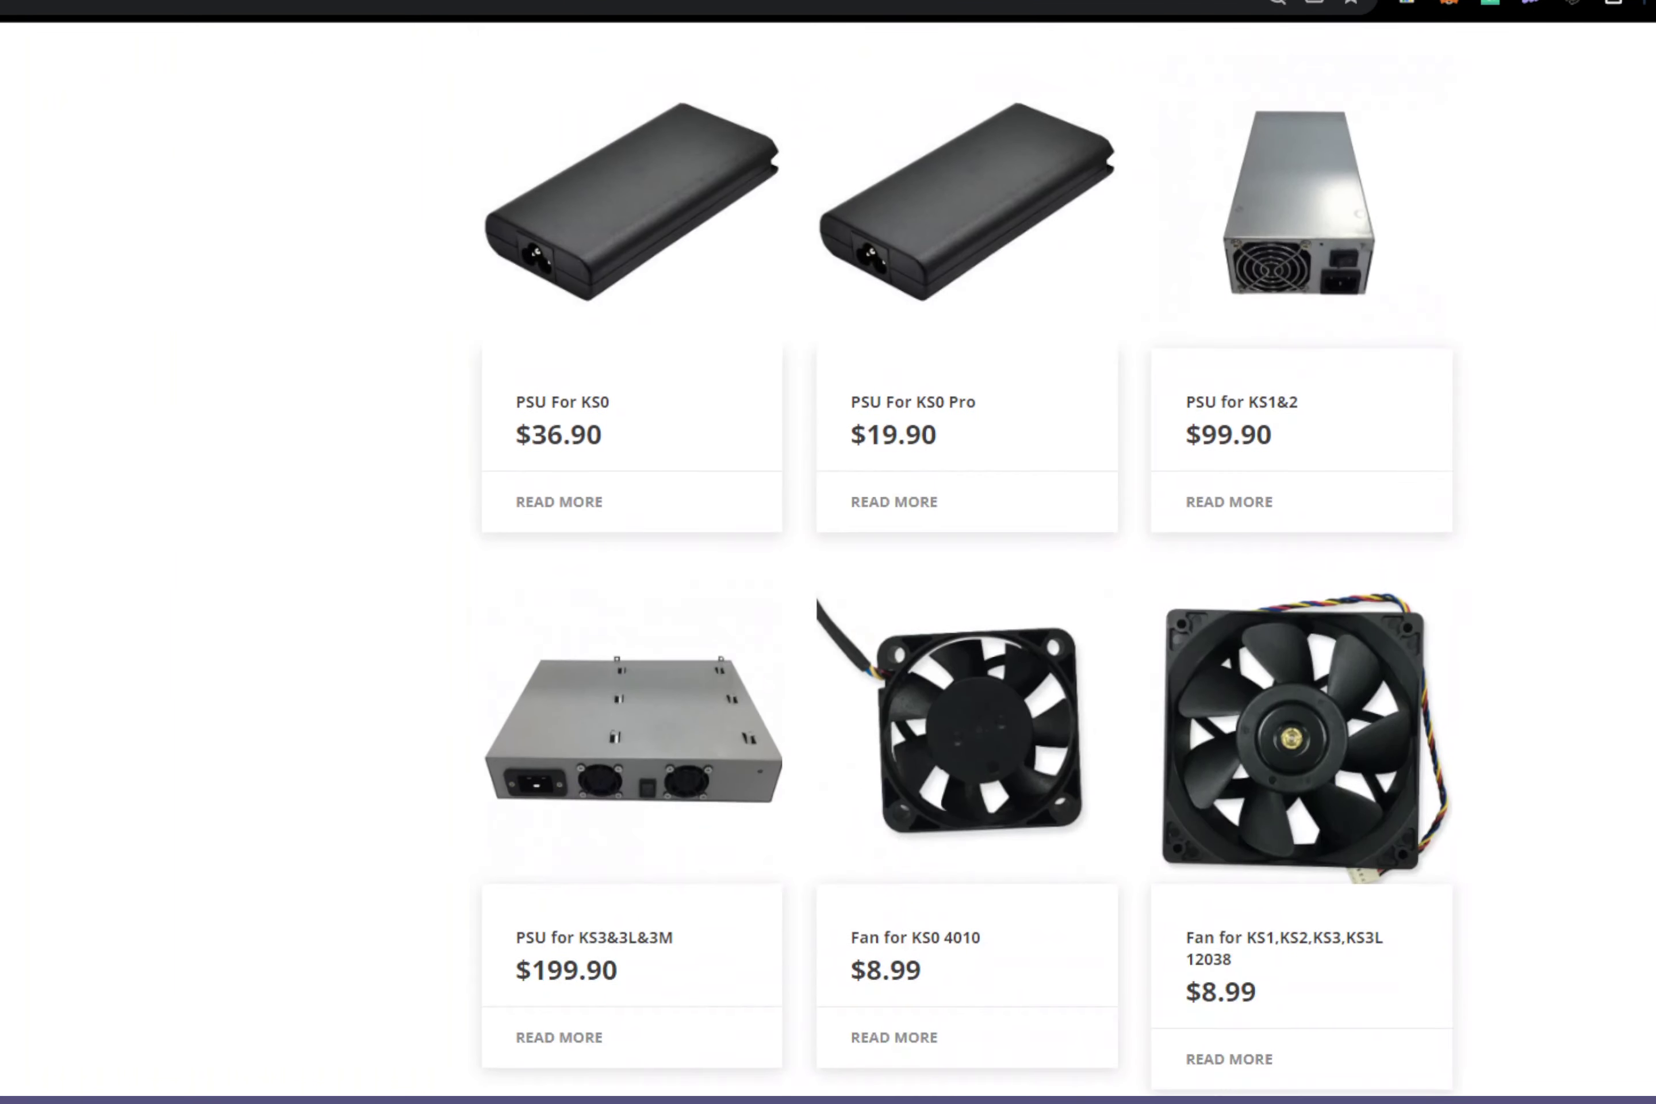
pyautogui.scroll(13, 828, 558)
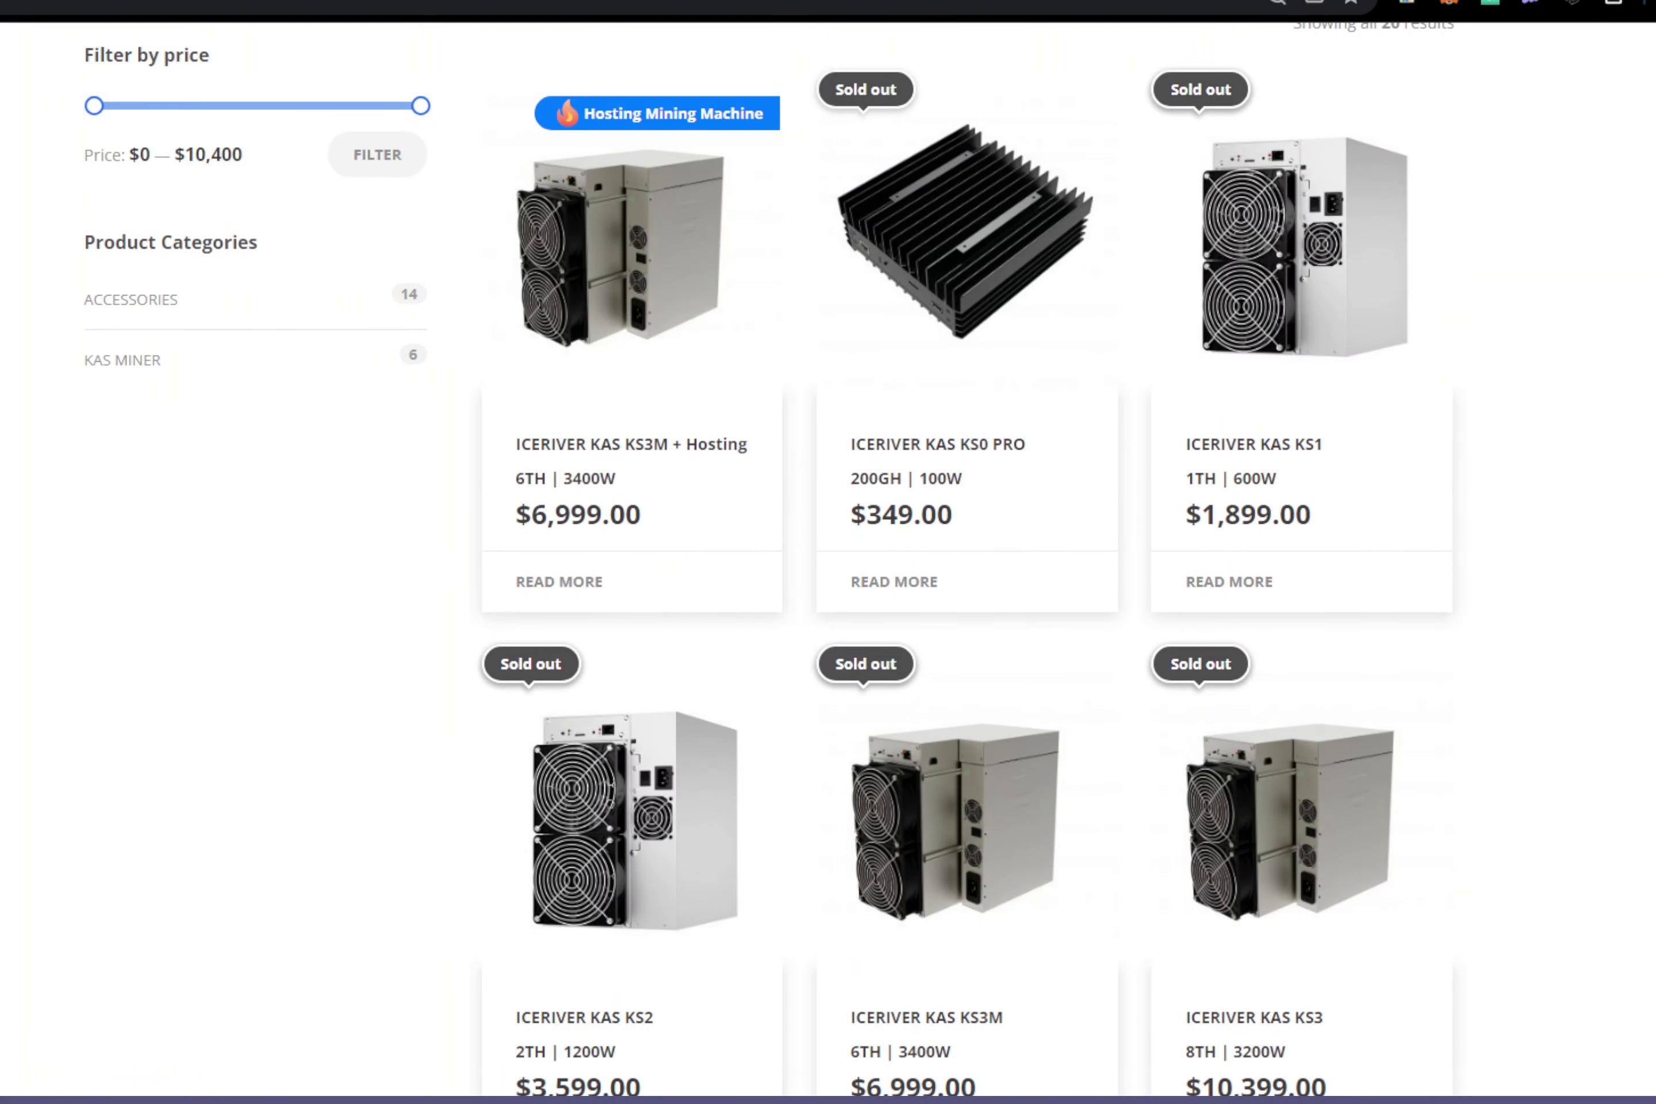
pyautogui.scroll(1, 828, 559)
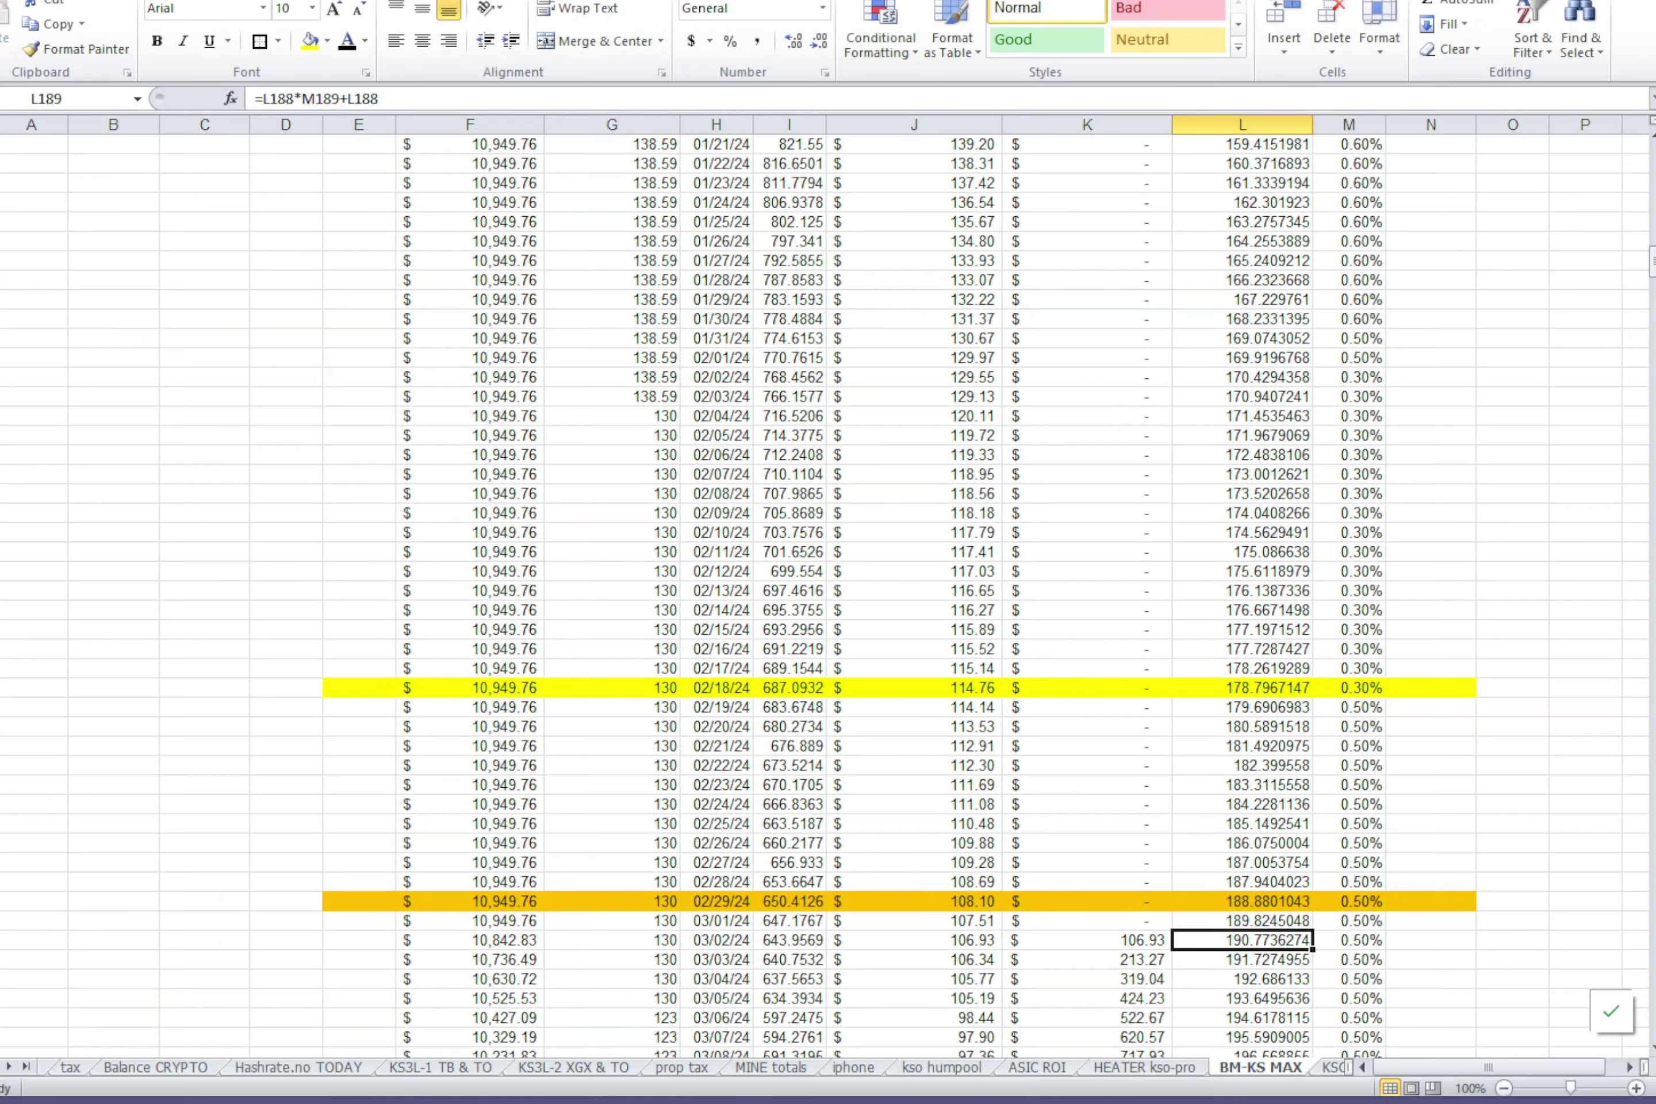
# On the ASIC ROI sheet, inspect the KAS row's price cells E93, B93 and A93 ($0.1817)
pyautogui.click(1039, 1068)
pyautogui.scroll(-10, 676, 684)
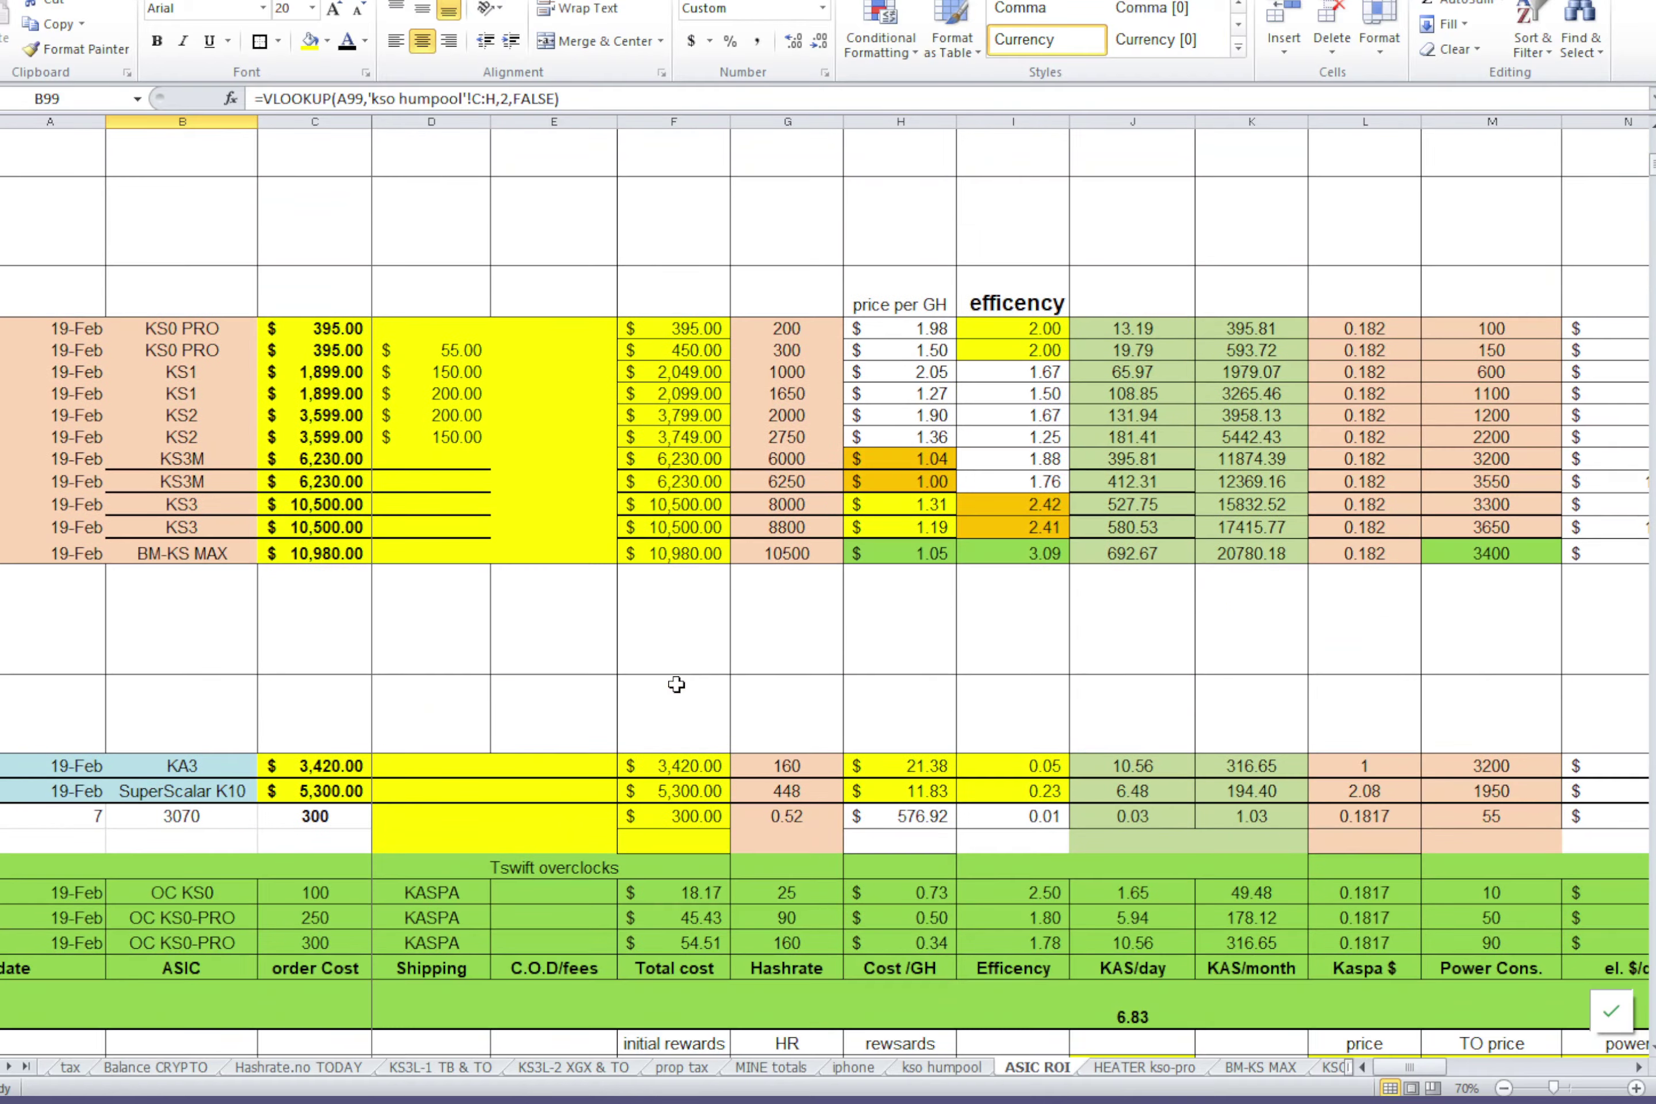
pyautogui.scroll(-5, 676, 685)
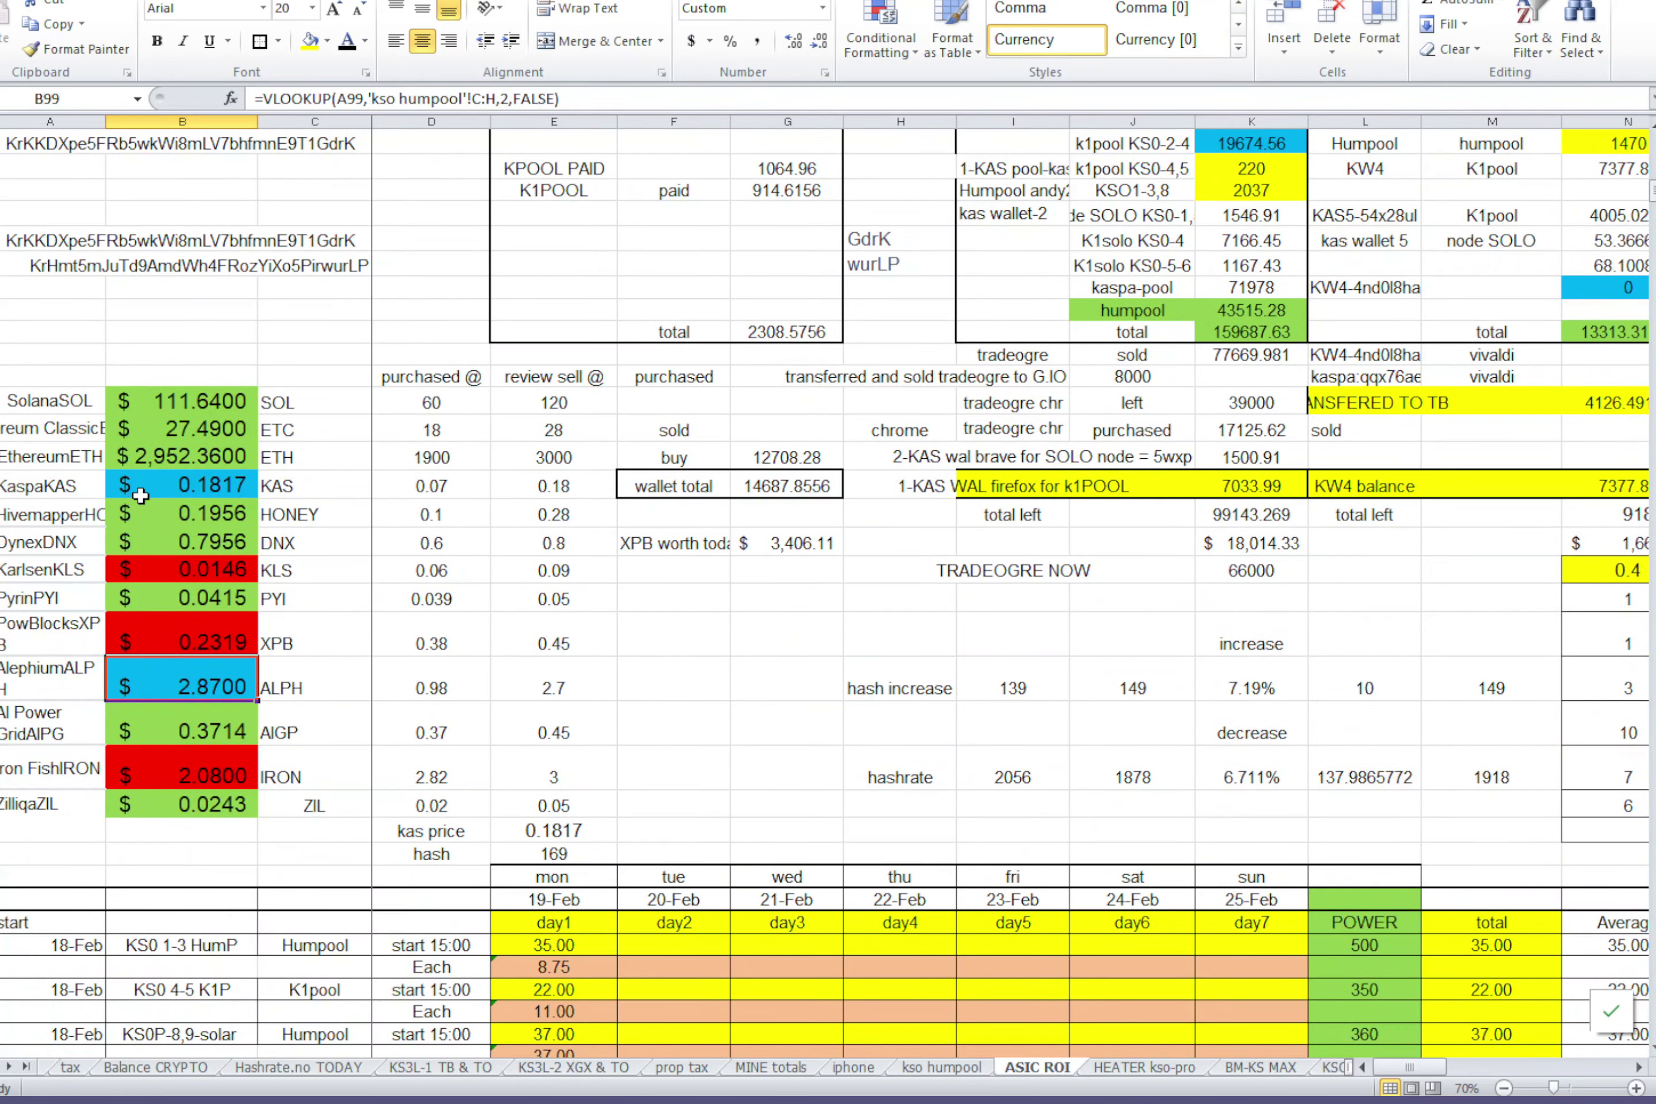
pyautogui.click(561, 494)
pyautogui.click(207, 486)
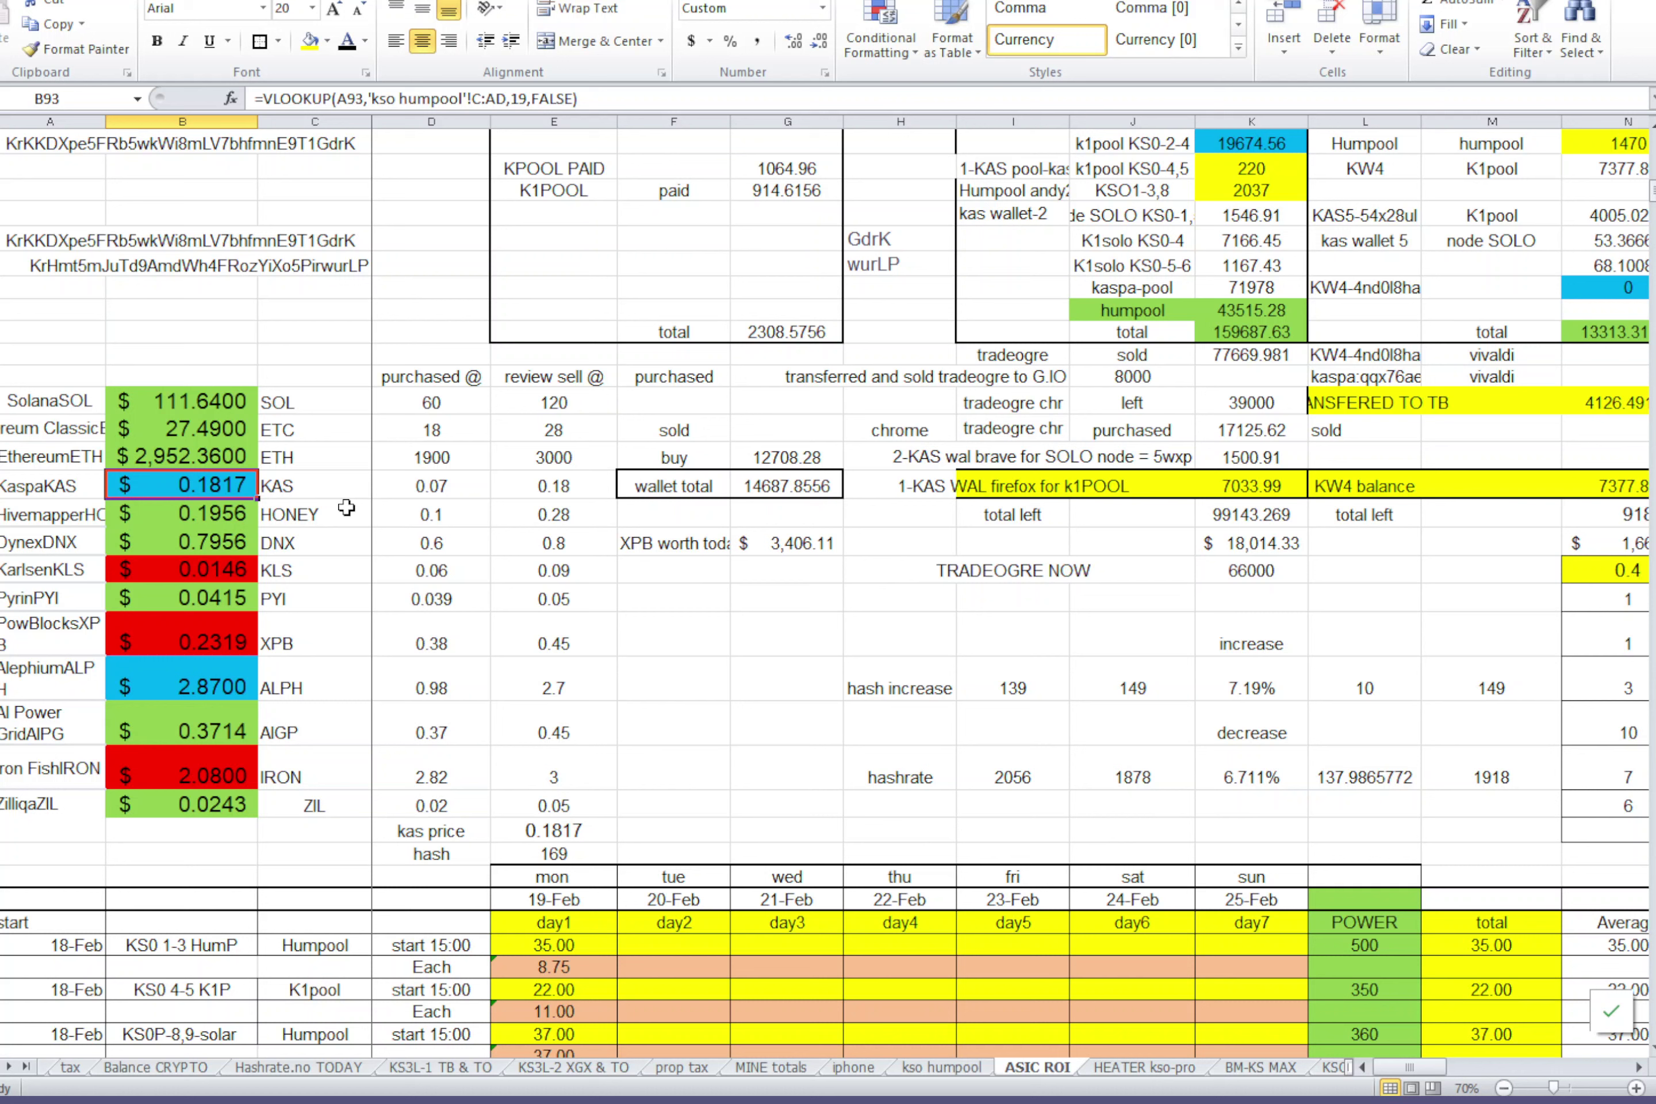
pyautogui.click(72, 492)
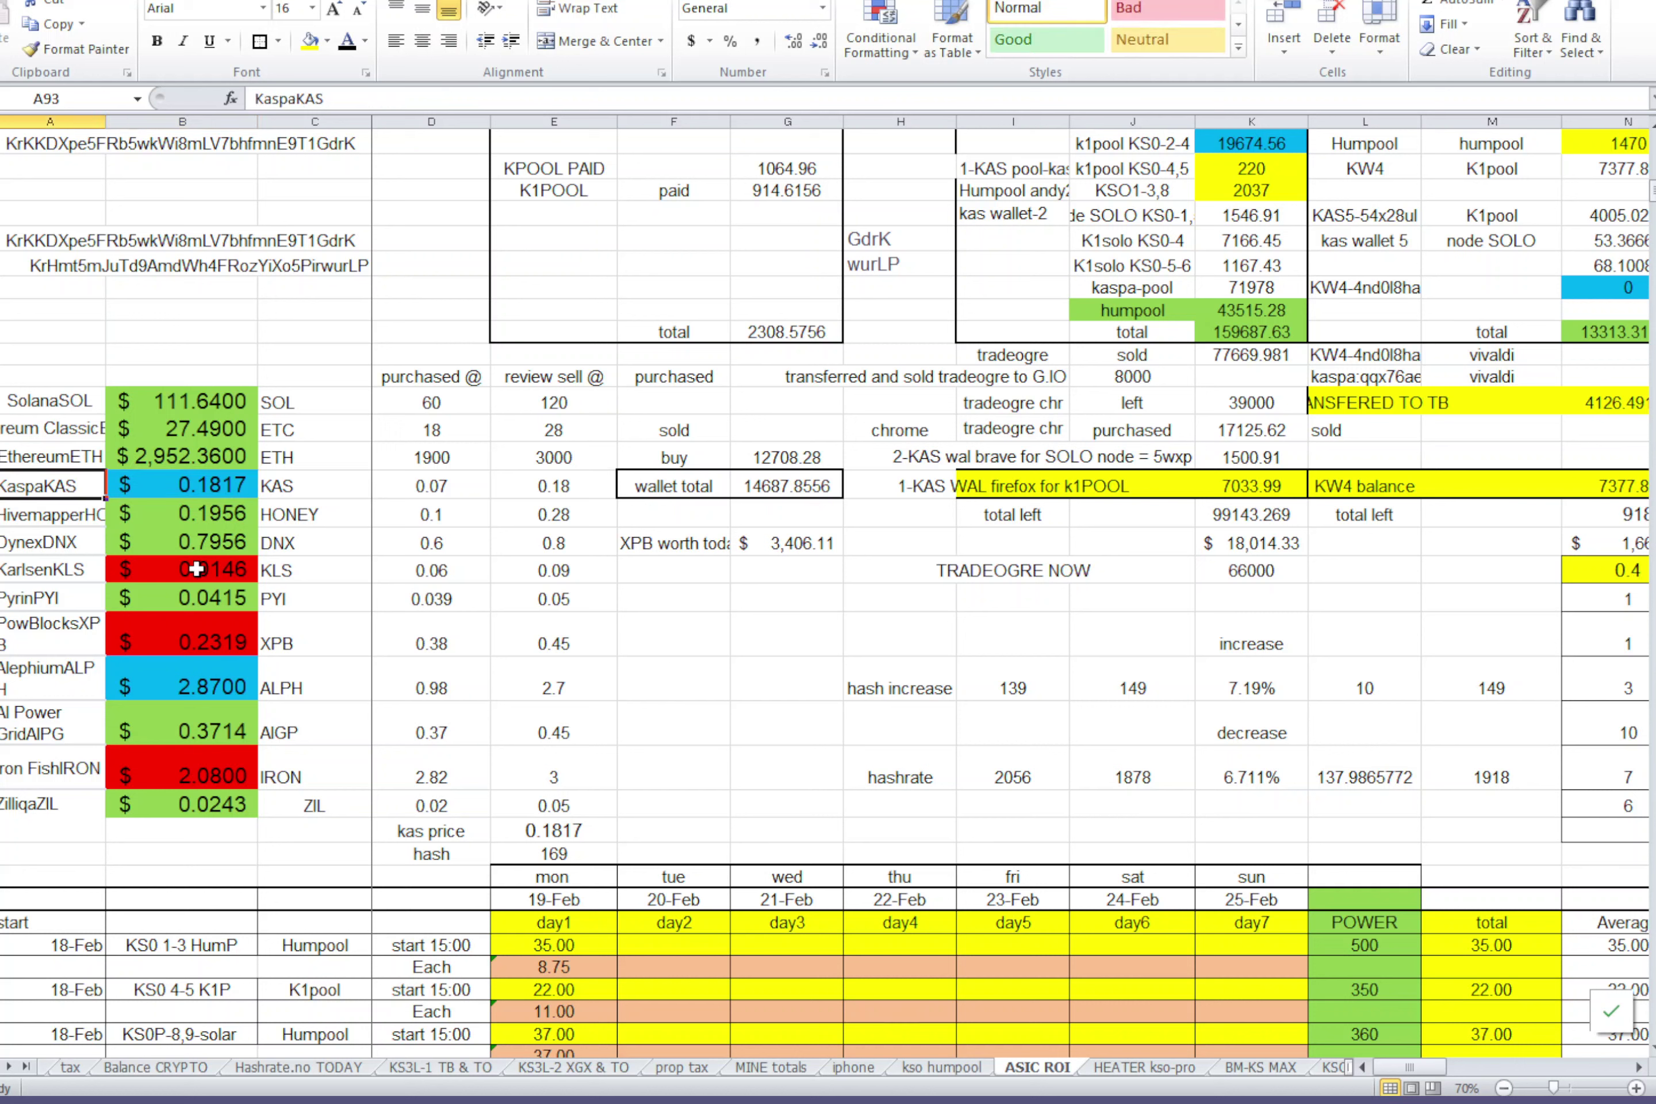